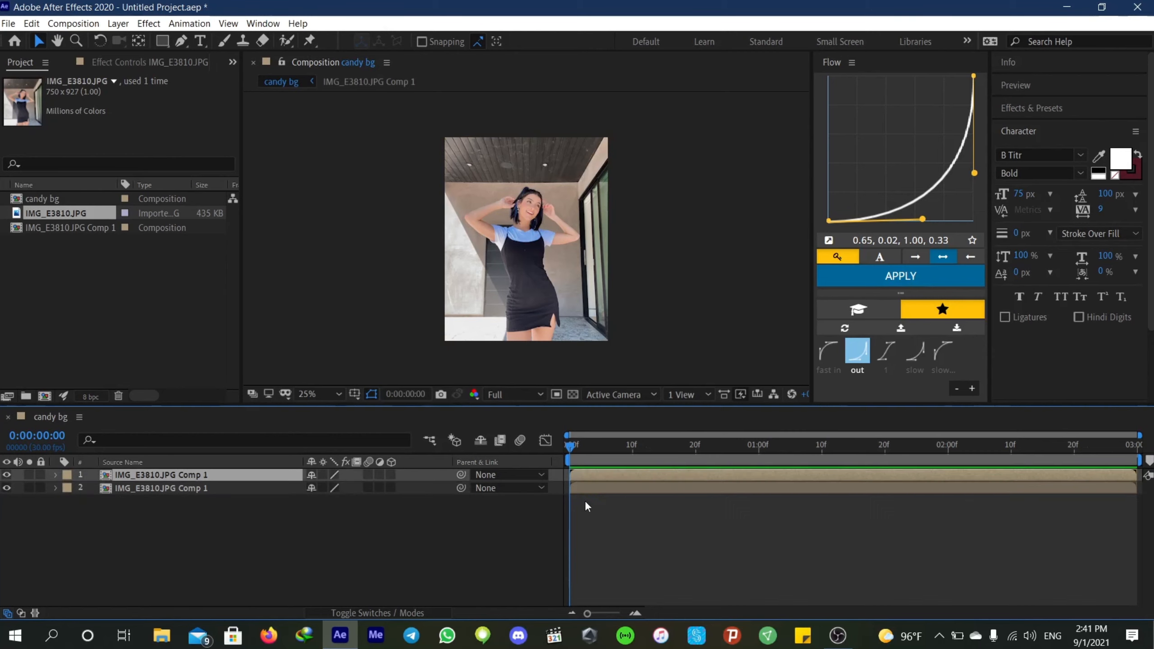
Start a Pen tool mask on the upper of the two photo layers, at the photo's lower edge beside the woman's thigh
left_click(584, 487)
left_click(586, 477)
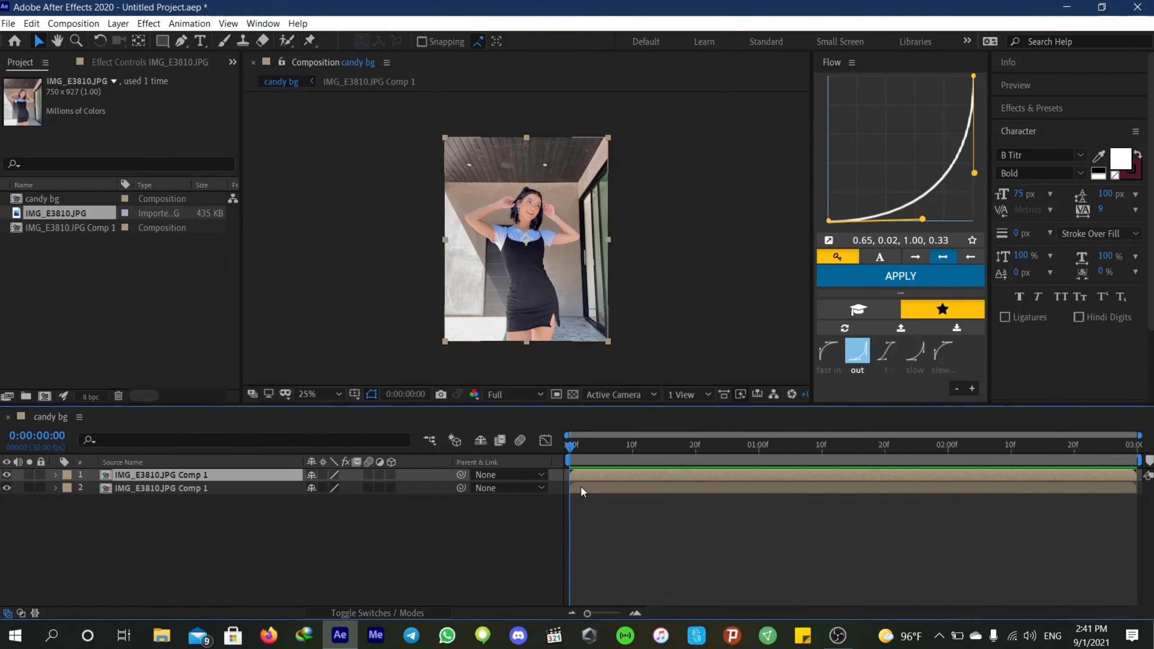
left_click(181, 41)
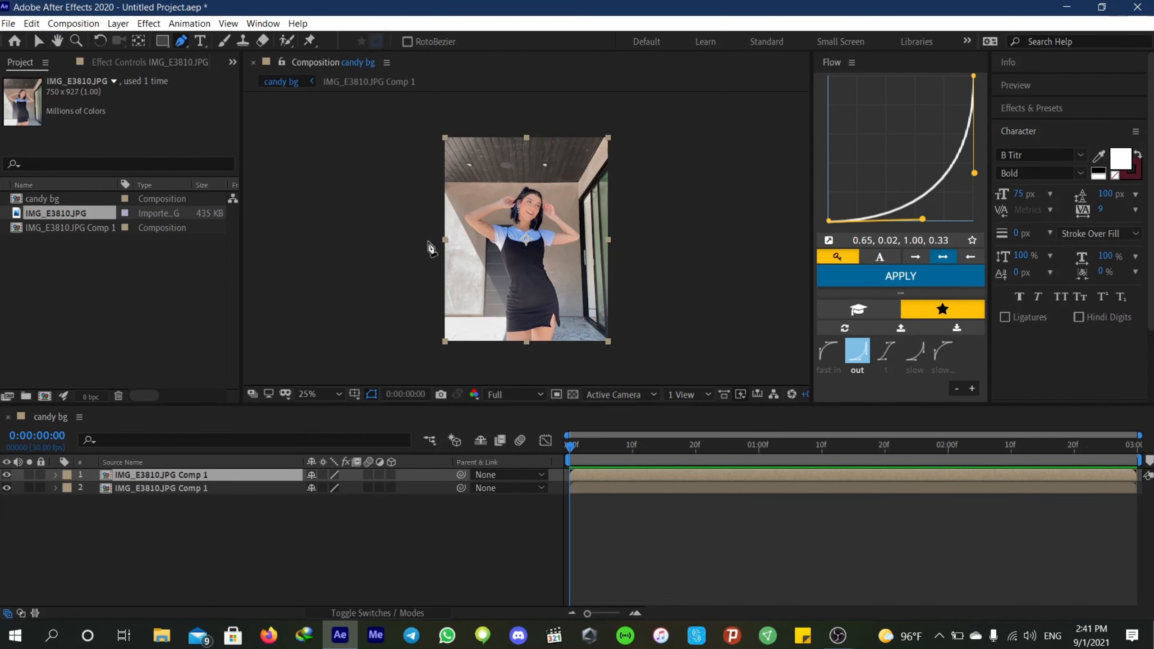
left_click(506, 339)
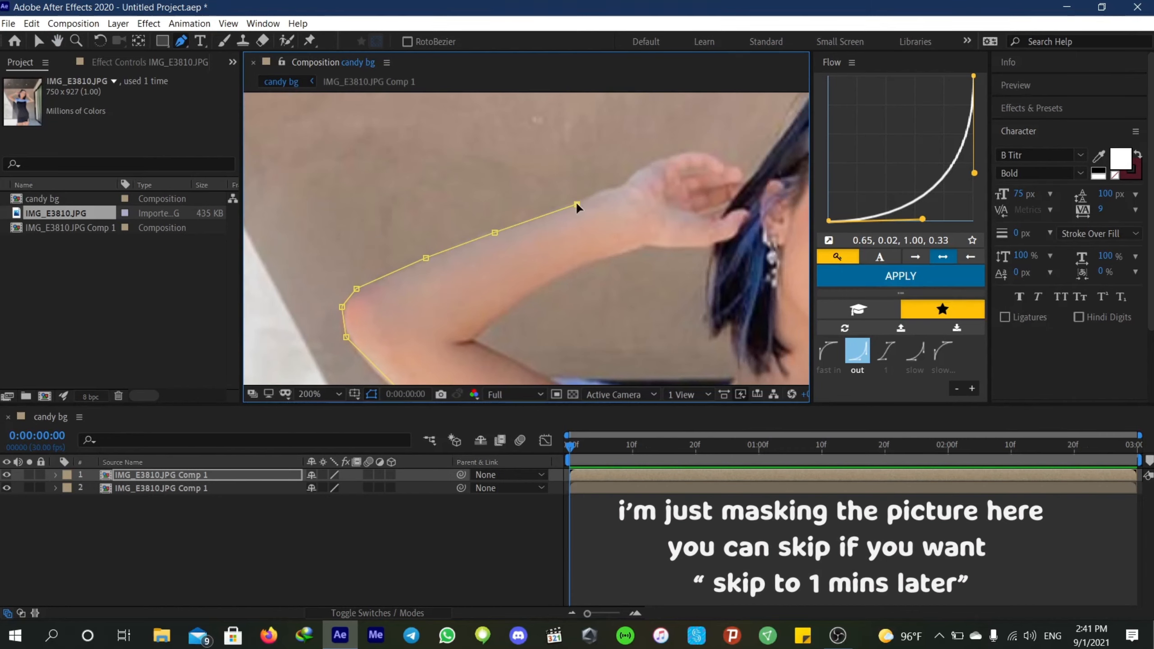
Continue the mask path along the woman's left-hand forearm, wrist and raised fingers up to her hair
left_click(623, 185)
left_click(640, 167)
left_click(661, 157)
left_click(695, 152)
left_click(717, 161)
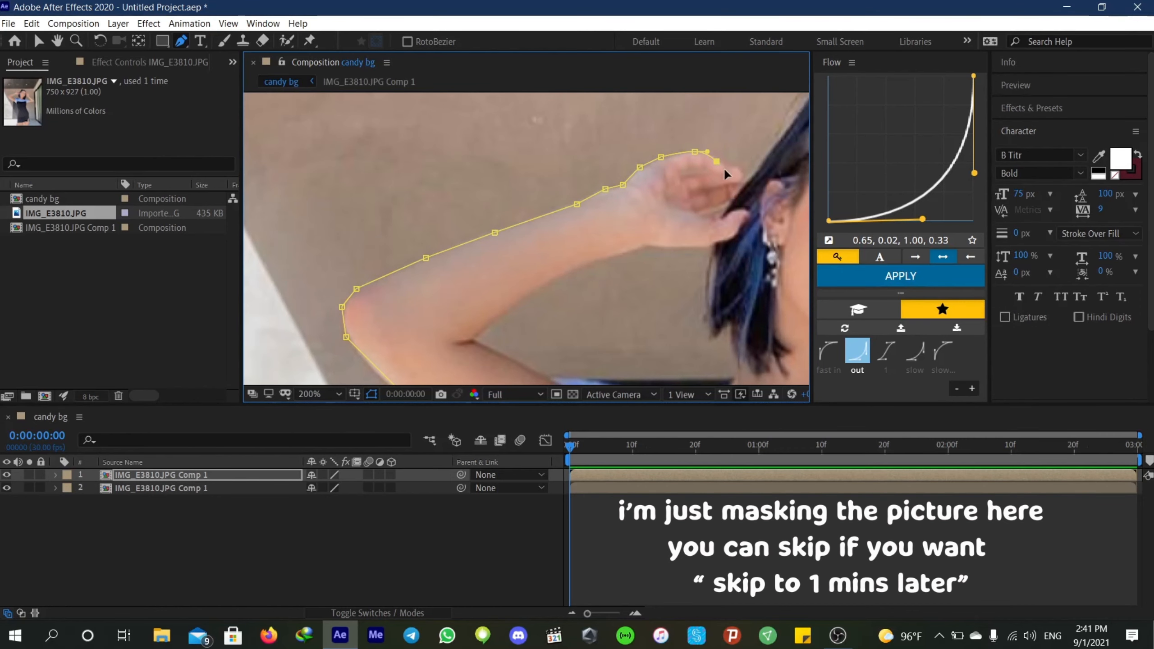
left_click(735, 170)
left_click(747, 175)
left_click(759, 172)
Trace the mask path up the ponytail, over the top of the head and down the other side of the hair
left_click(775, 149)
left_click_drag(793, 136, 654, 232)
left_click(654, 223)
left_click(667, 199)
left_click(684, 178)
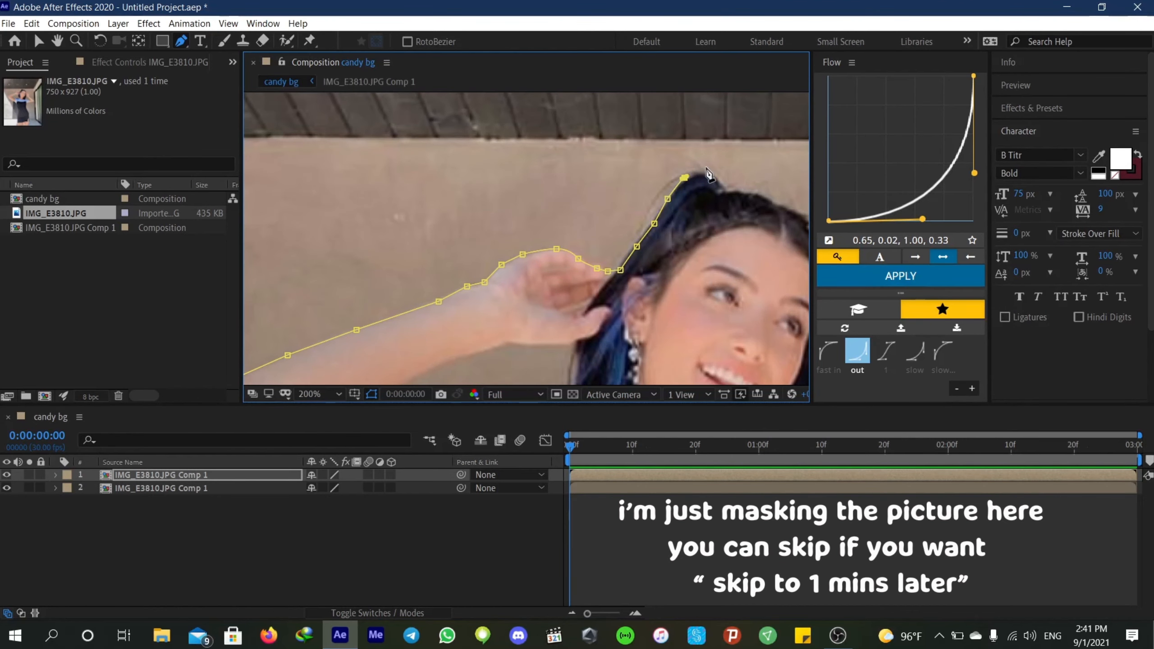
left_click(752, 194)
left_click_drag(789, 207, 655, 210)
left_click(658, 213)
left_click(679, 225)
left_click(686, 249)
left_click(693, 281)
Extend the mask path around the right-hand raised hand and down the outside of its forearm
left_click(708, 279)
left_click(724, 299)
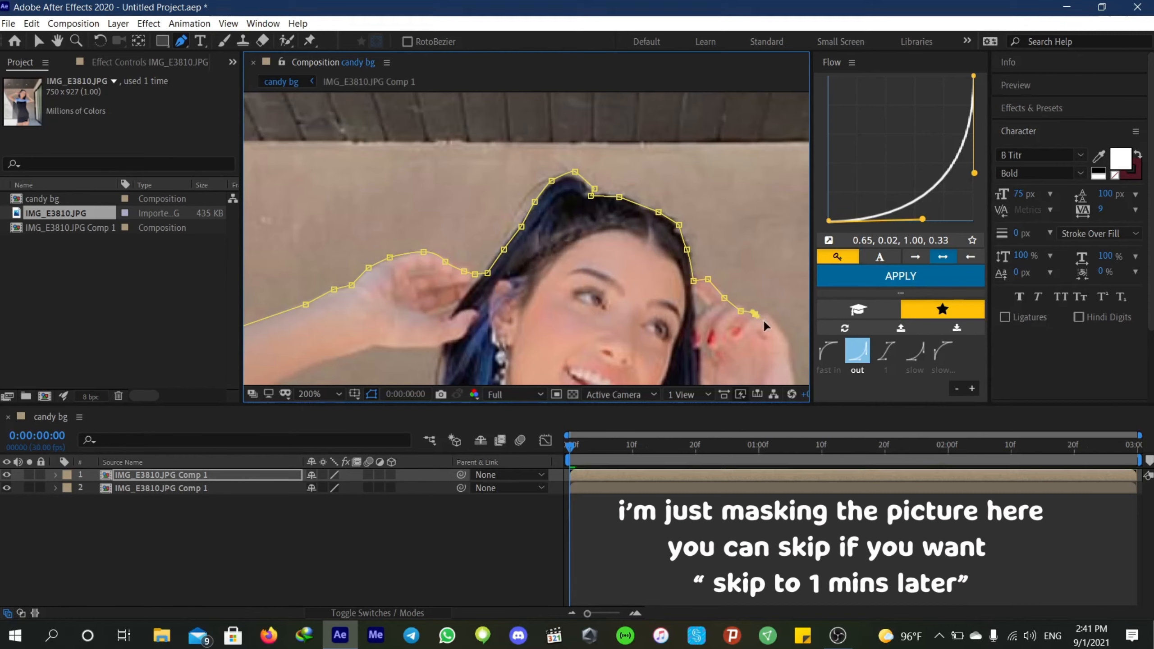
left_click_drag(754, 341, 607, 165)
left_click(647, 216)
left_click(661, 230)
left_click(680, 251)
left_click(718, 282)
left_click(765, 316)
left_click_drag(754, 329, 532, 193)
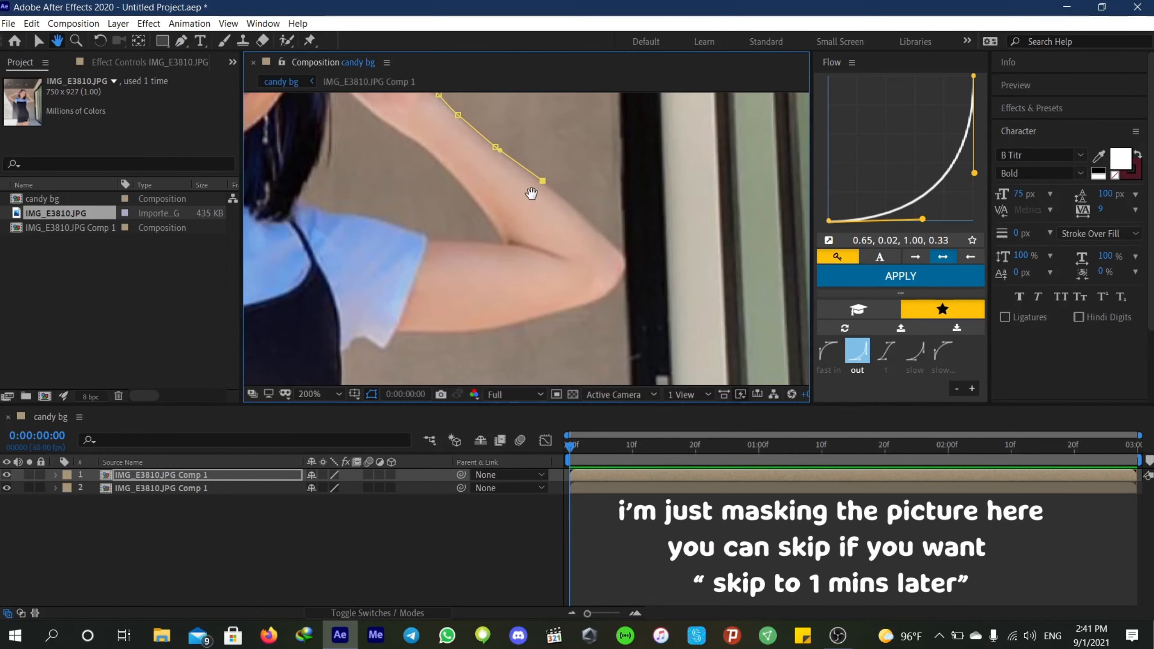
Trace the mask path around the right-hand elbow, under the upper arm and around the edge of the blue sleeve
left_click(584, 220)
left_click(612, 241)
left_click(622, 267)
left_click(614, 287)
left_click(578, 305)
left_click(513, 322)
left_click(430, 338)
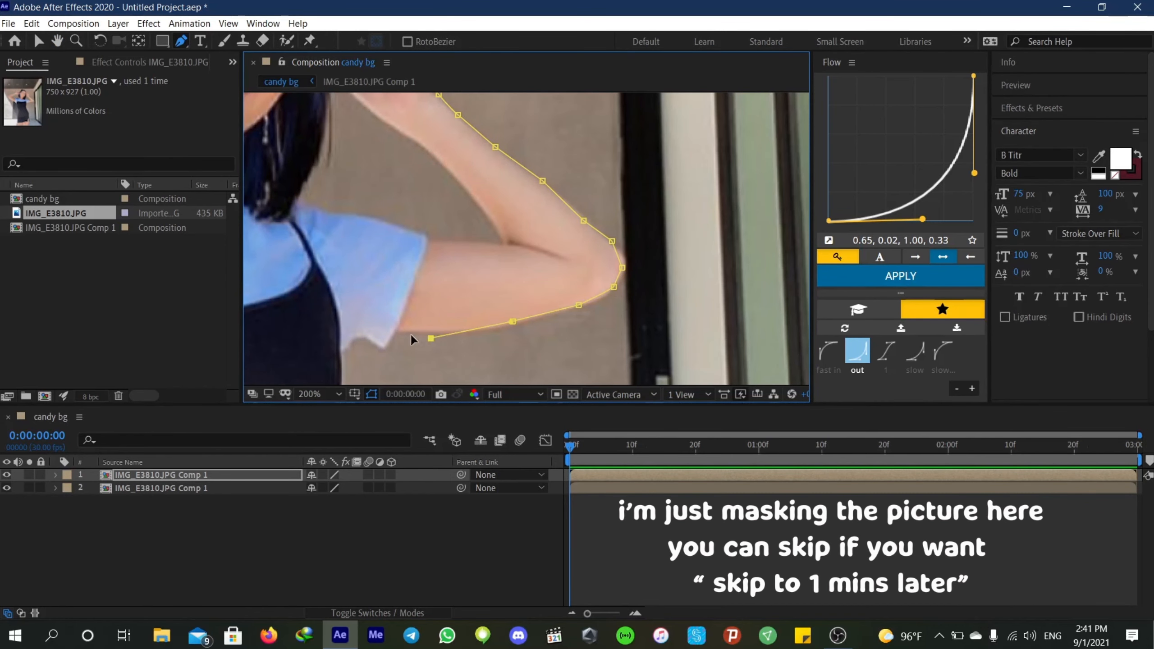
left_click(394, 330)
left_click(382, 348)
left_click_drag(317, 337, 364, 178)
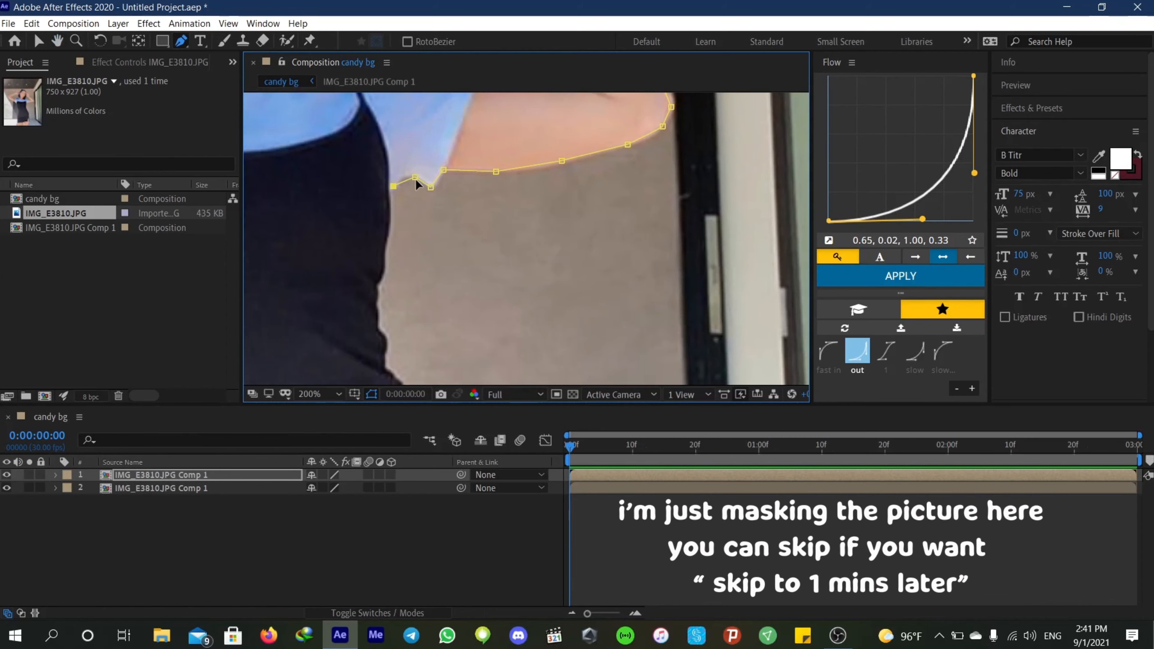
Continue the mask path from the sleeve down the right-hand side of the dress to the waist
left_click(390, 203)
left_click(387, 241)
left_click(384, 259)
left_click(382, 279)
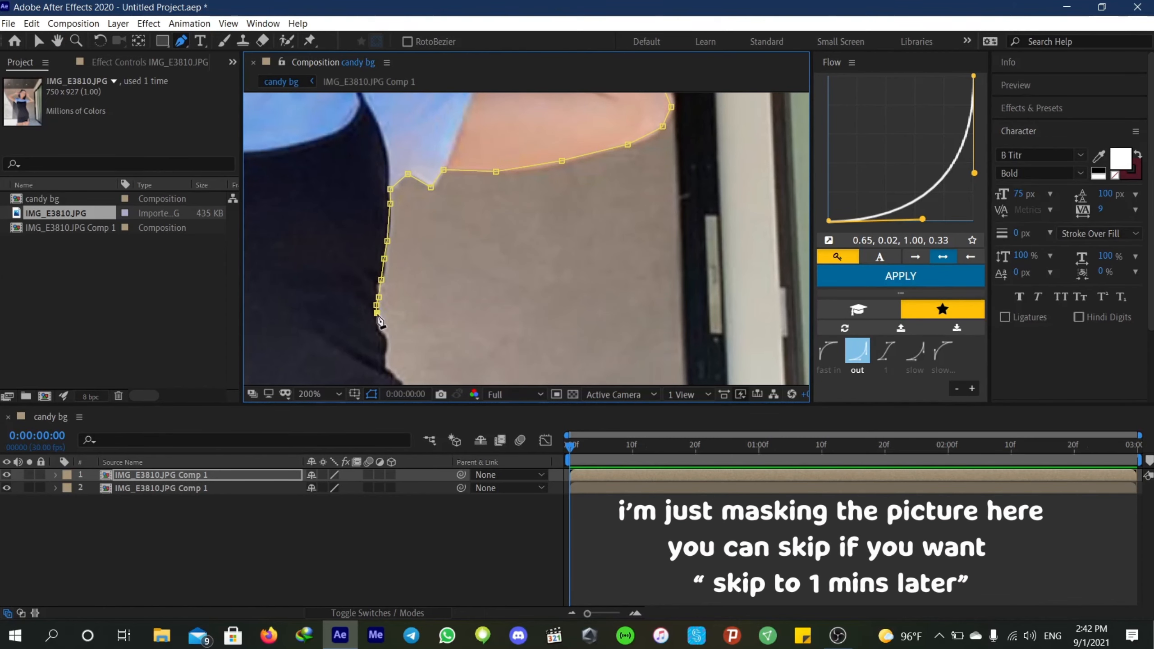
left_click(384, 366)
Trace the mask path from the waist around the hip and down the right-hand edge of the skirt
left_click_drag(358, 368, 297, 100)
left_click(346, 213)
left_click(350, 227)
left_click(360, 247)
left_click(389, 301)
left_click(410, 327)
left_click(410, 201)
left_click(419, 268)
left_click(422, 327)
left_click(427, 364)
left_click_drag(408, 304, 389, 248)
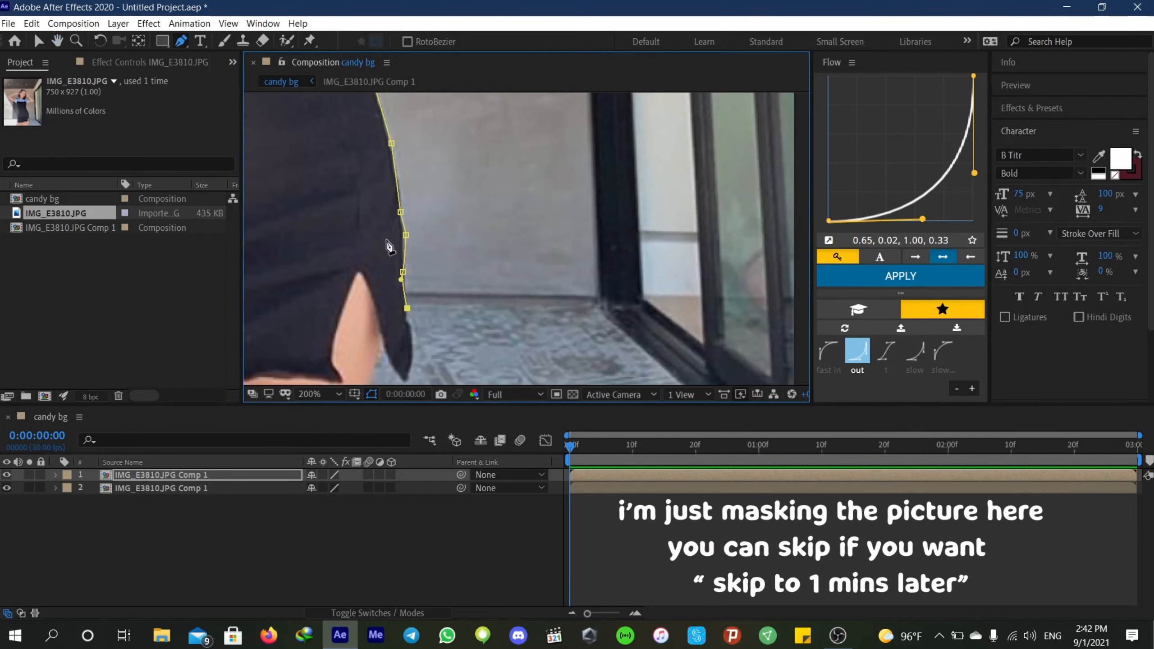
Trace the mask path around the pointed hem beside the skirt slit and onto the thigh
left_click(401, 237)
left_click(409, 320)
left_click(413, 335)
left_click(412, 363)
left_click(406, 379)
left_click_drag(376, 328, 442, 236)
left_click(447, 250)
left_click(437, 279)
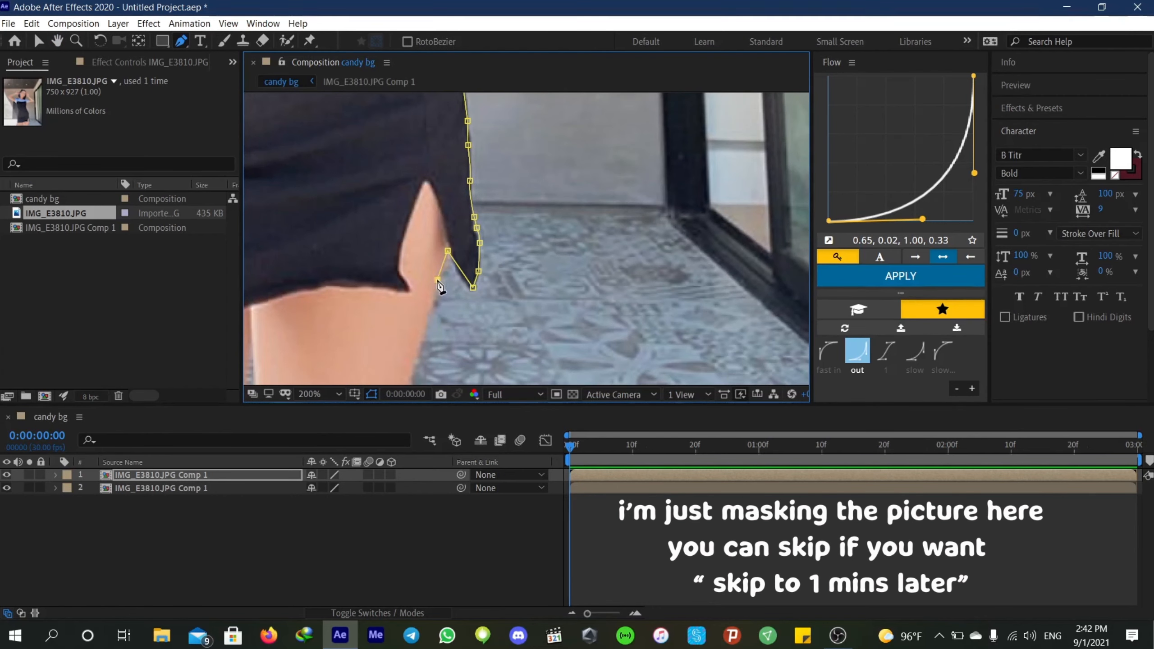
Close the mask along the thigh and the photo's bottom edge, and adjust the path point beside the left-hand skirt hem
left_click_drag(432, 181, 431, 182)
left_click(435, 293)
left_click(432, 315)
left_click_drag(434, 316, 612, 311)
left_click(259, 311)
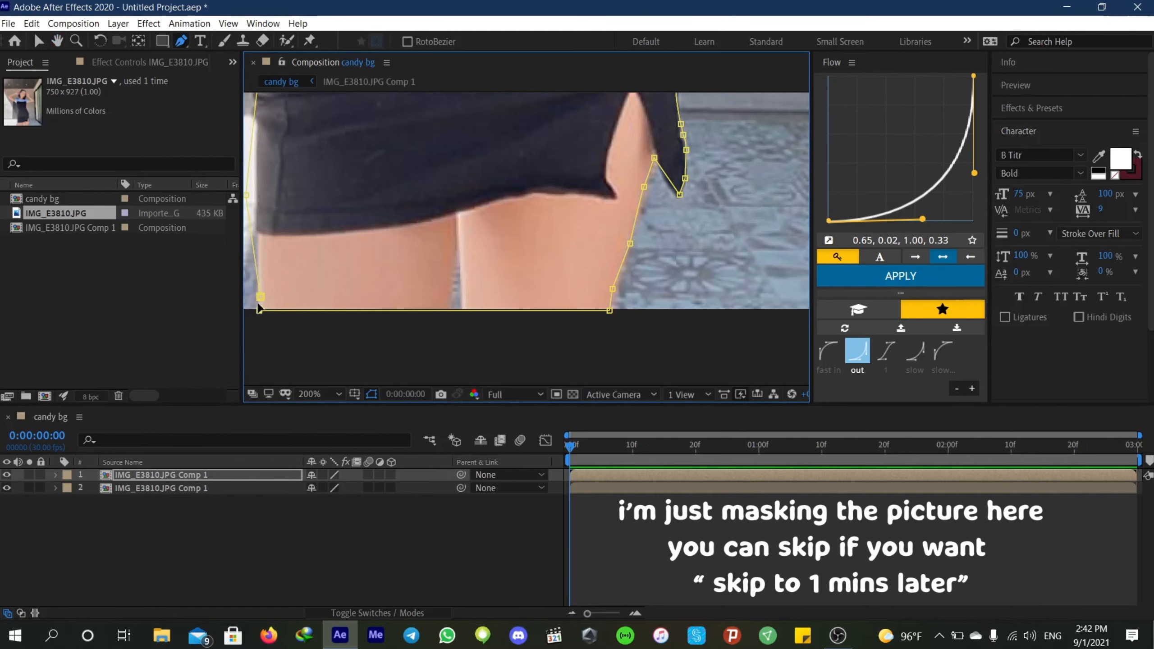
left_click(258, 299)
left_click_drag(251, 236, 334, 248)
left_click_drag(329, 208, 337, 207)
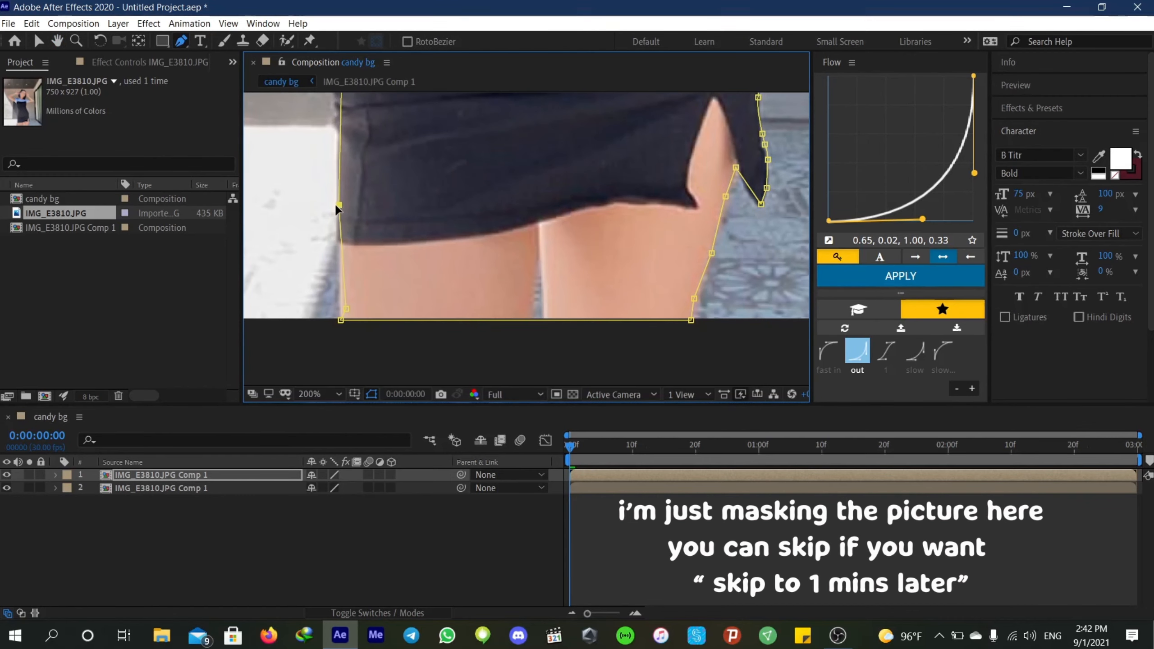
Hide the lower photo layer and check the masked cutout's edges from the head to the skirt
left_click(6, 489)
scroll(519, 162, "down", 3)
left_click_drag(519, 162, 524, 207)
left_click(612, 505)
left_click(562, 476)
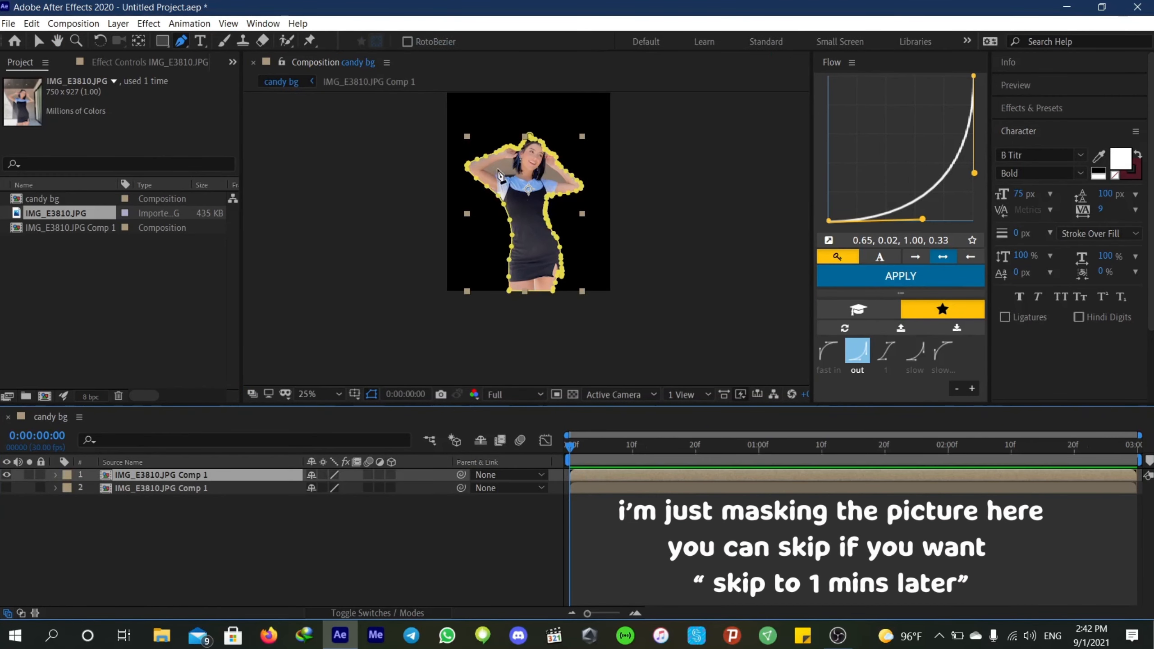
scroll(530, 175, "up", 2)
left_click_drag(531, 165, 551, 258)
left_click_drag(564, 319, 565, 222)
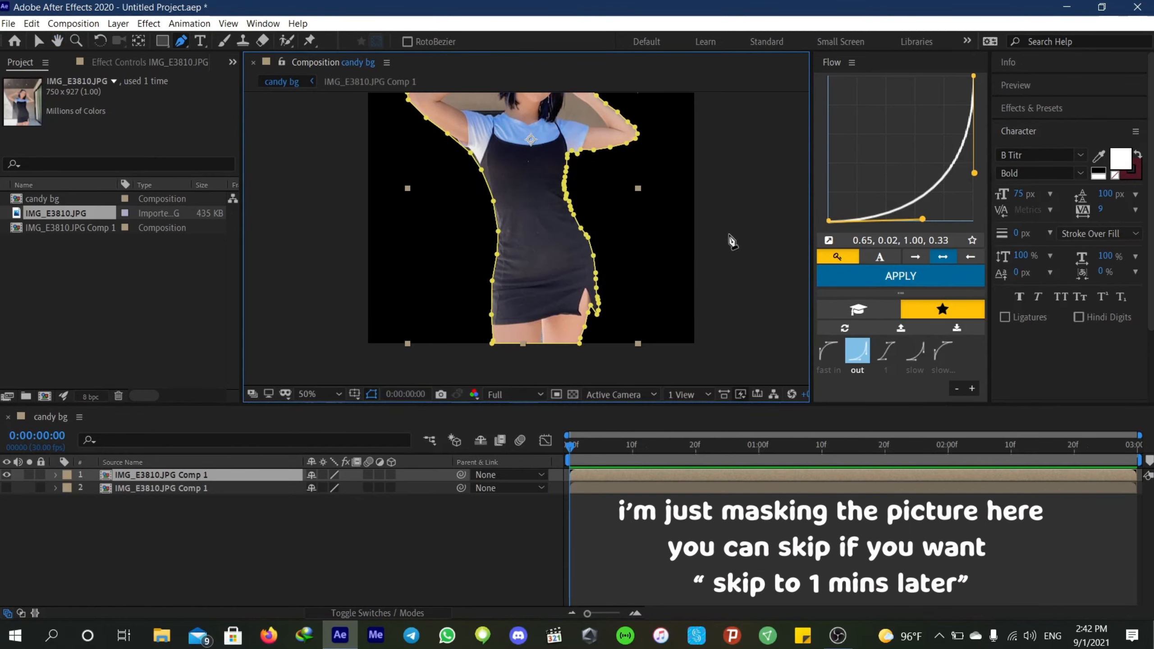
scroll(729, 238, "down", 2)
Pre-compose the masked top layer
left_click(581, 507)
left_click(578, 476)
key("ctrl+shift+c")
key("Return")
Draw a closed mask on the new pre-composition around the background gap between the left-hand arm, hair and shoulder
scroll(456, 200, "up", 4)
left_click(456, 191)
left_click(433, 189)
left_click(420, 192)
left_click(386, 203)
left_click(355, 222)
left_click(385, 256)
left_click(422, 263)
left_click(441, 264)
left_click(453, 265)
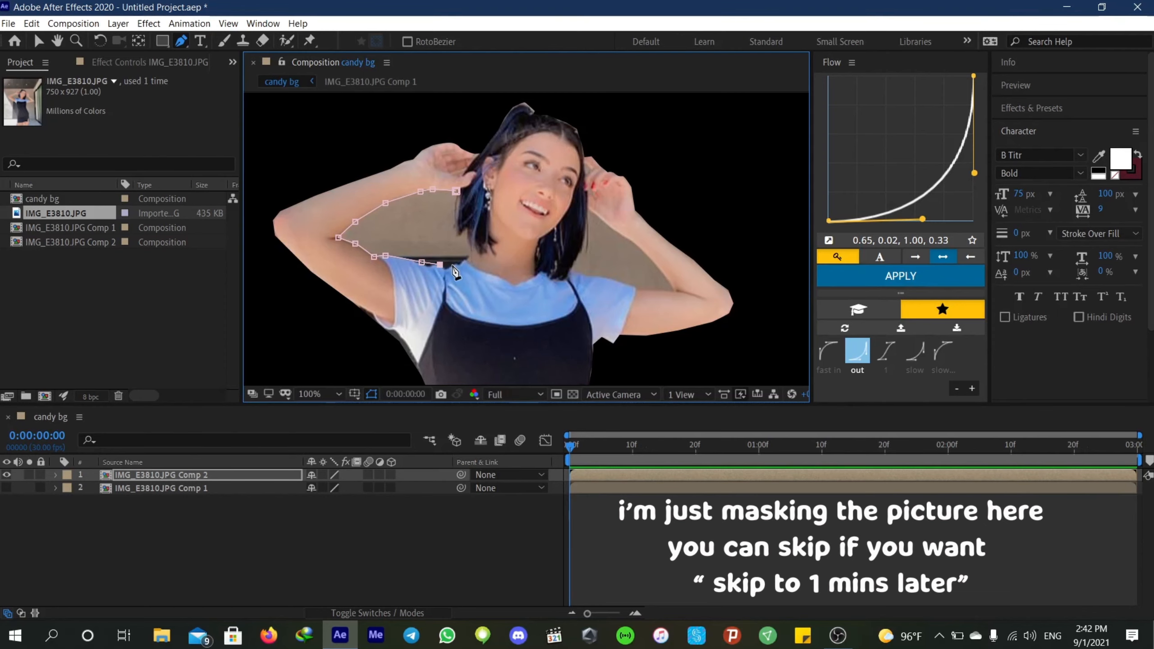
left_click(465, 259)
left_click(469, 247)
left_click(468, 229)
left_click(458, 236)
left_click(457, 191)
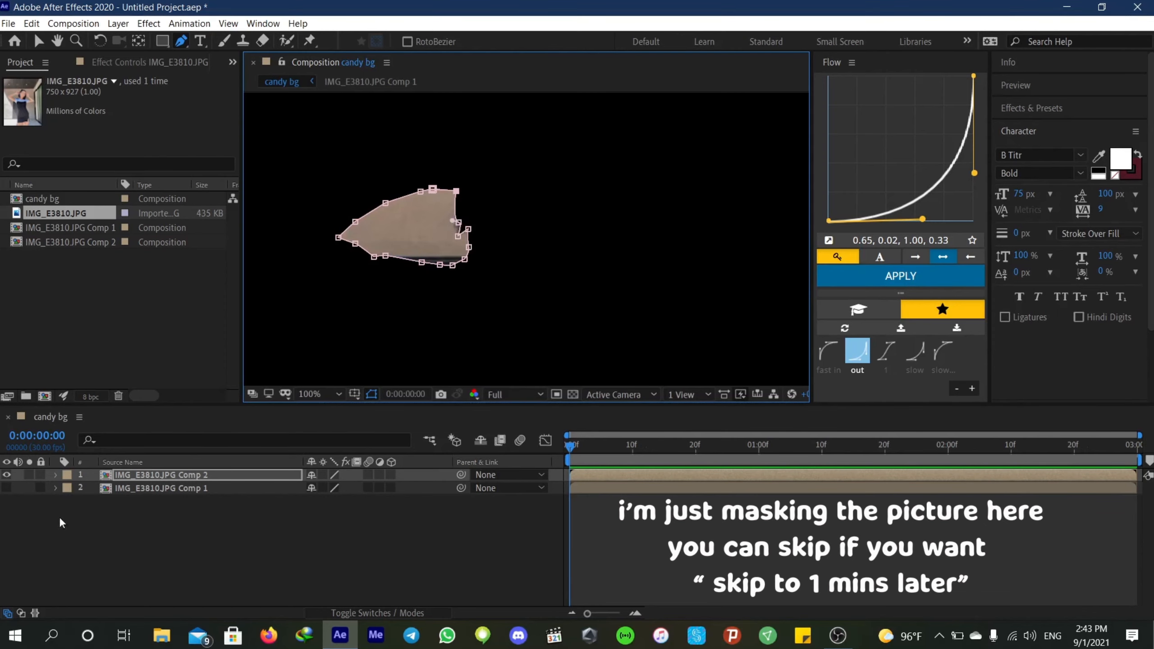
Invert the left-hand gap mask and set its feather to 11 pixels
key("m")
left_click(387, 488)
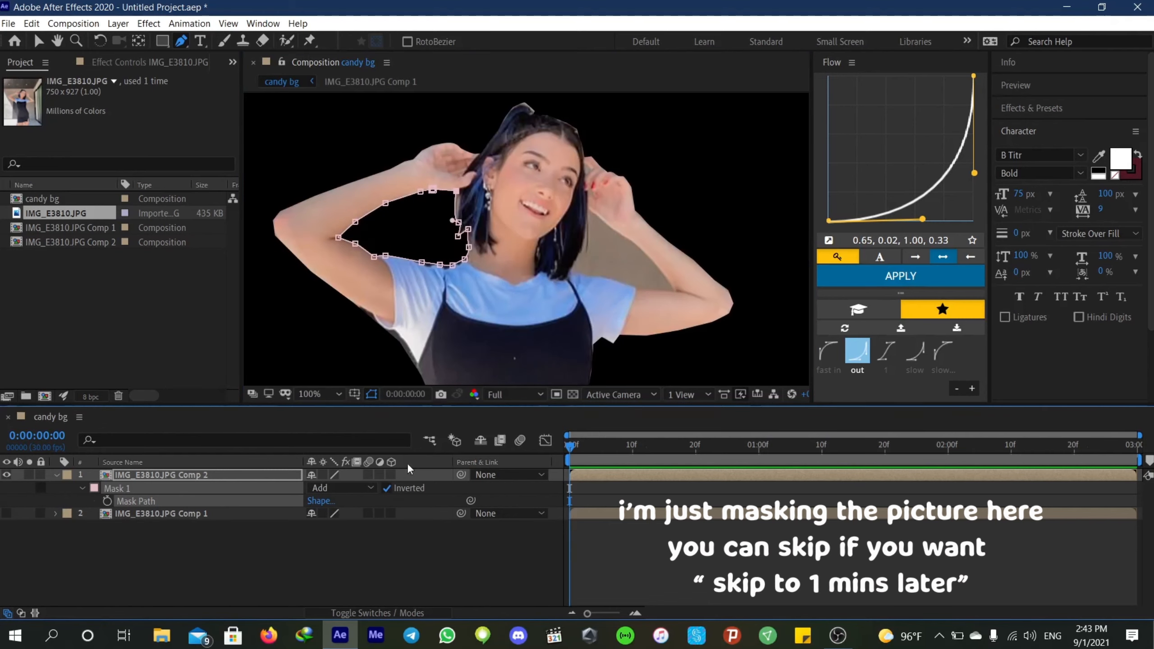
key("f")
mouse_move(324, 501)
left_mouse_down()
mouse_move(355, 500)
mouse_move(302, 501)
left_mouse_up()
left_click(599, 505)
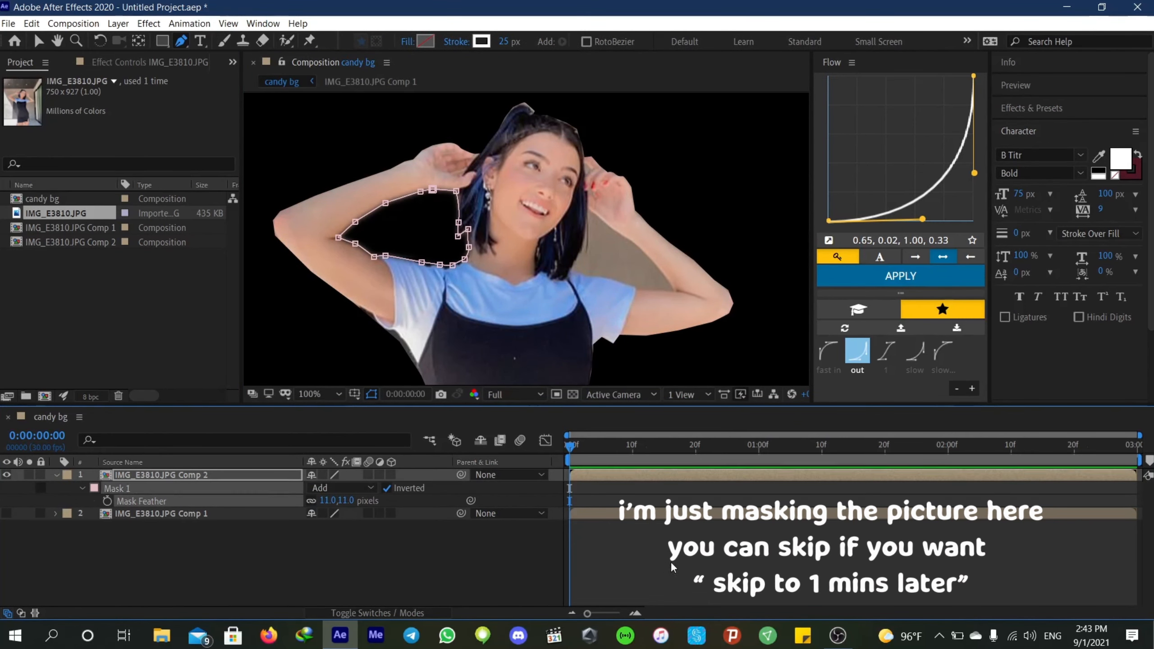
Pre-compose the top layer again with its inverted gap mask
left_click(675, 556)
left_click(580, 474)
key("ctrl+shift+c")
left_click(613, 417)
Draw a closed mask around the background gap between the hair, right-hand forearm and shoulder
left_click(593, 278)
left_click(619, 282)
left_click(633, 286)
left_click(649, 290)
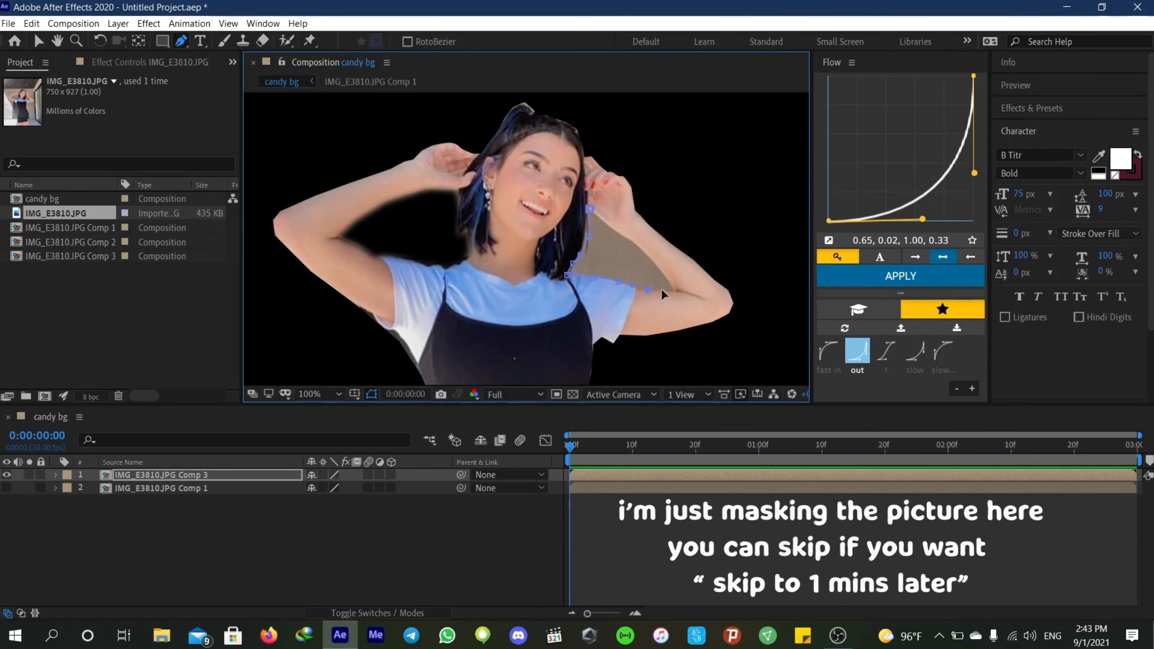
left_click(590, 210)
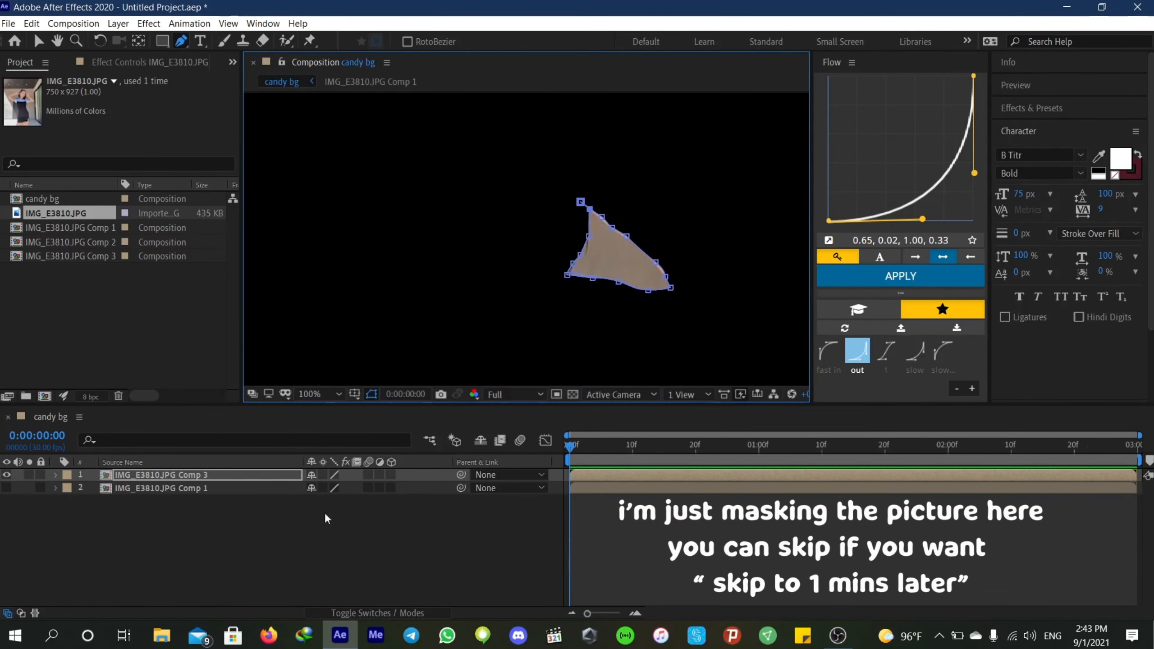
Invert the right-hand gap mask so that the background between the hair and arm is cut out
key("m")
left_click(387, 488)
left_click(314, 545)
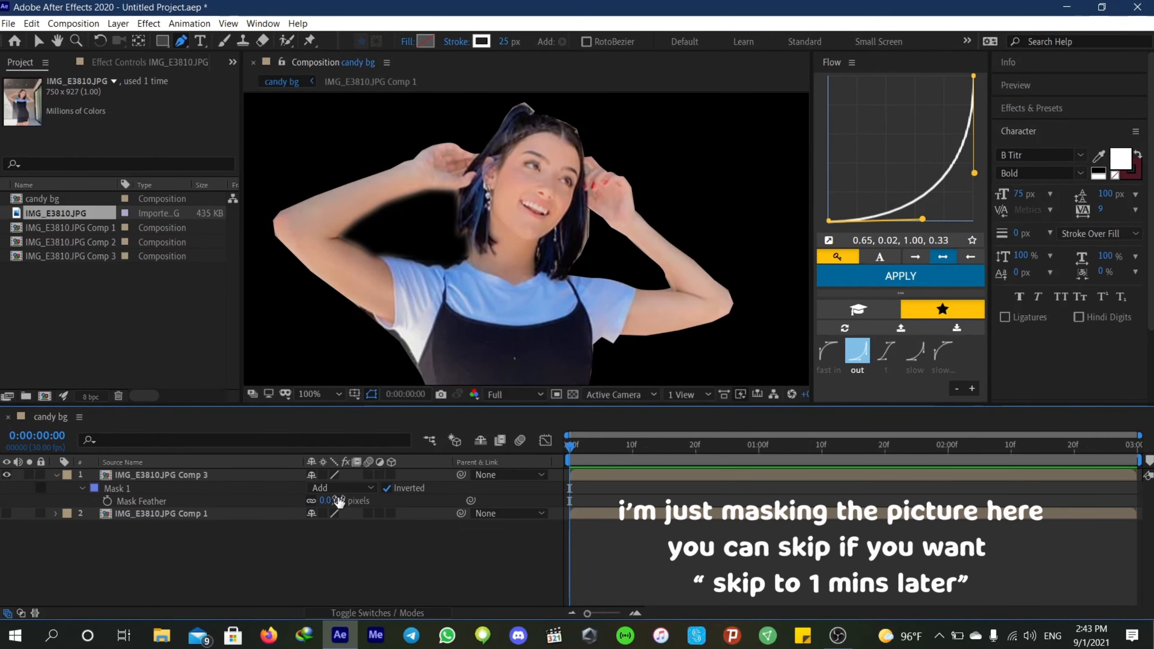
Set the feather of the silhouette mask inside nested IMG_E3810.JPG Comp 2 to 7 pixels, and return to the candy bg composition
left_click(56, 475)
double_click(134, 474)
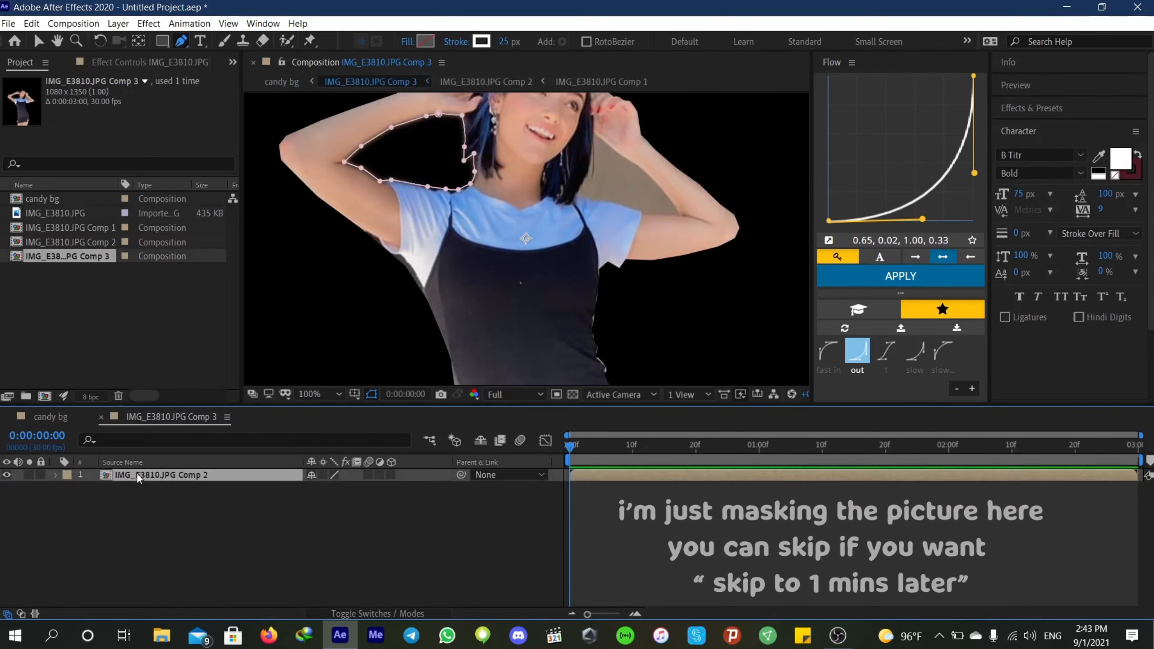
double_click(137, 474)
key("f")
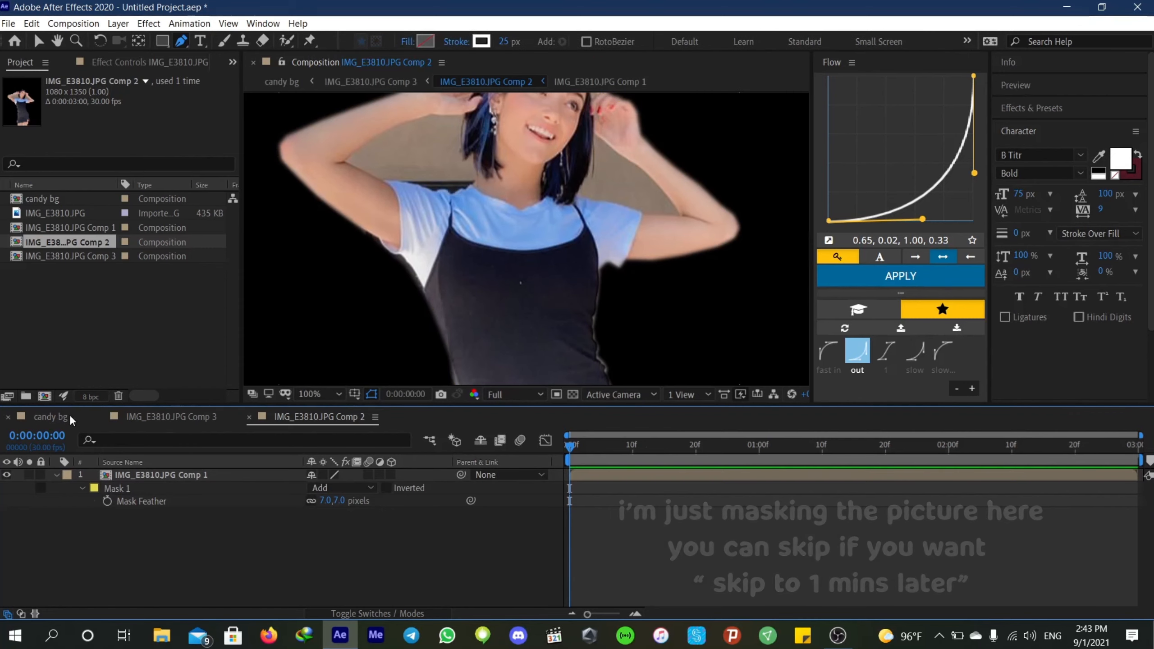
left_click(72, 420)
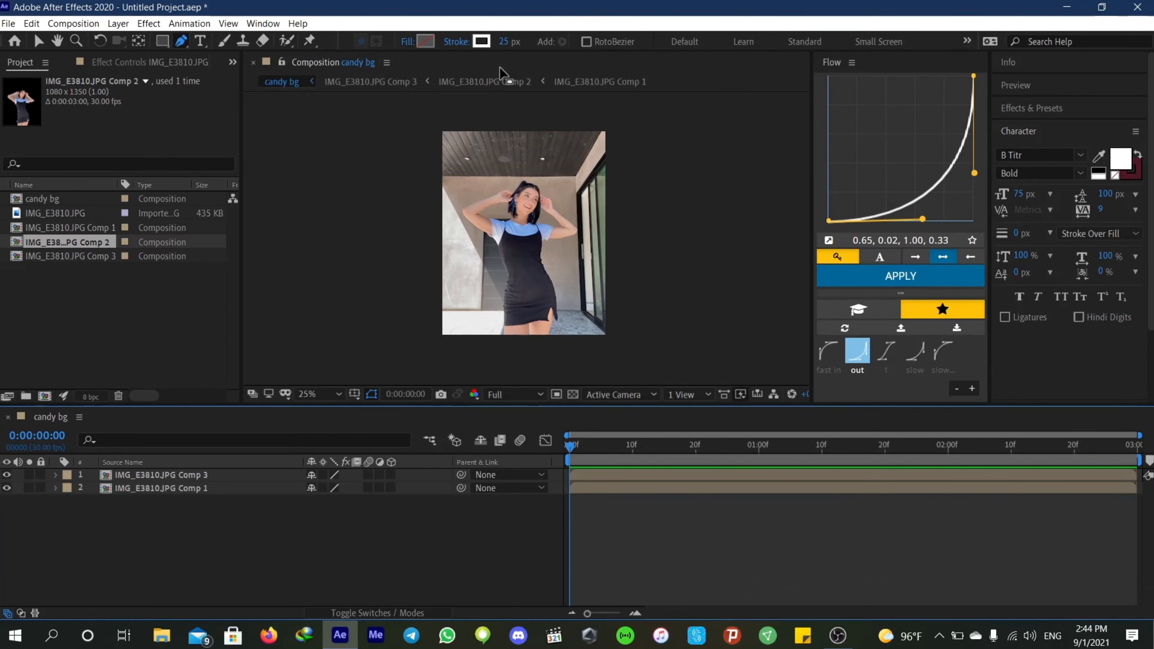
Add a 1080 x 1350 px solid layer in pink FF24B2 to the candy bg composition
right_click(627, 538)
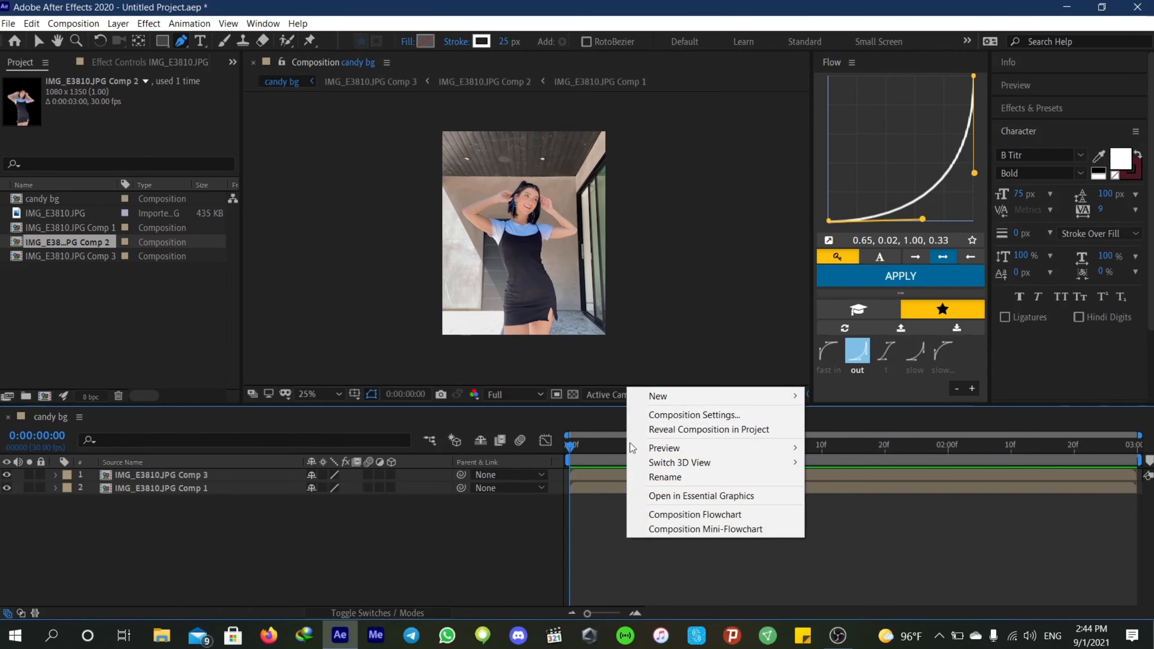
left_click(567, 529)
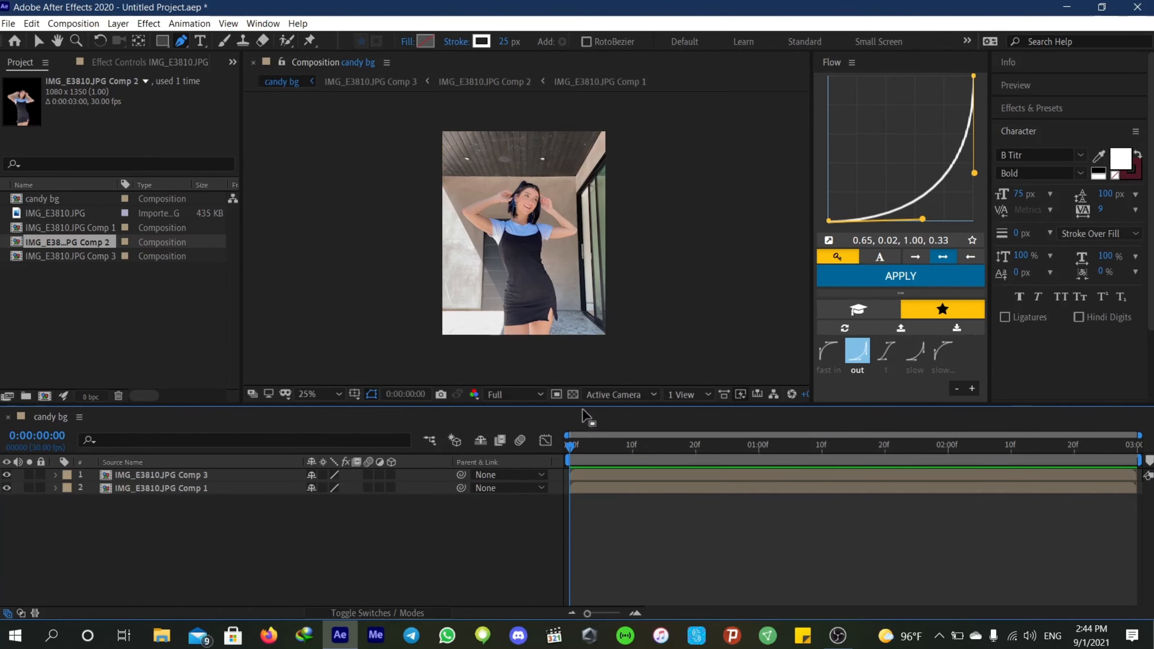
right_click(588, 512)
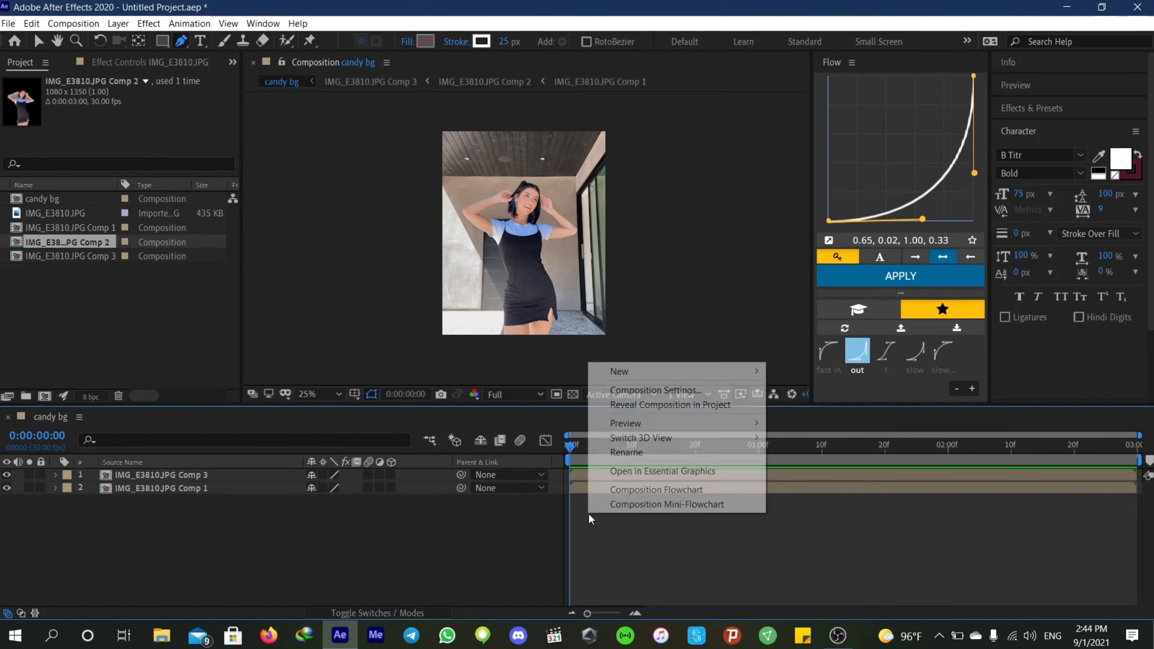
mouse_move(669, 366)
left_click(795, 405)
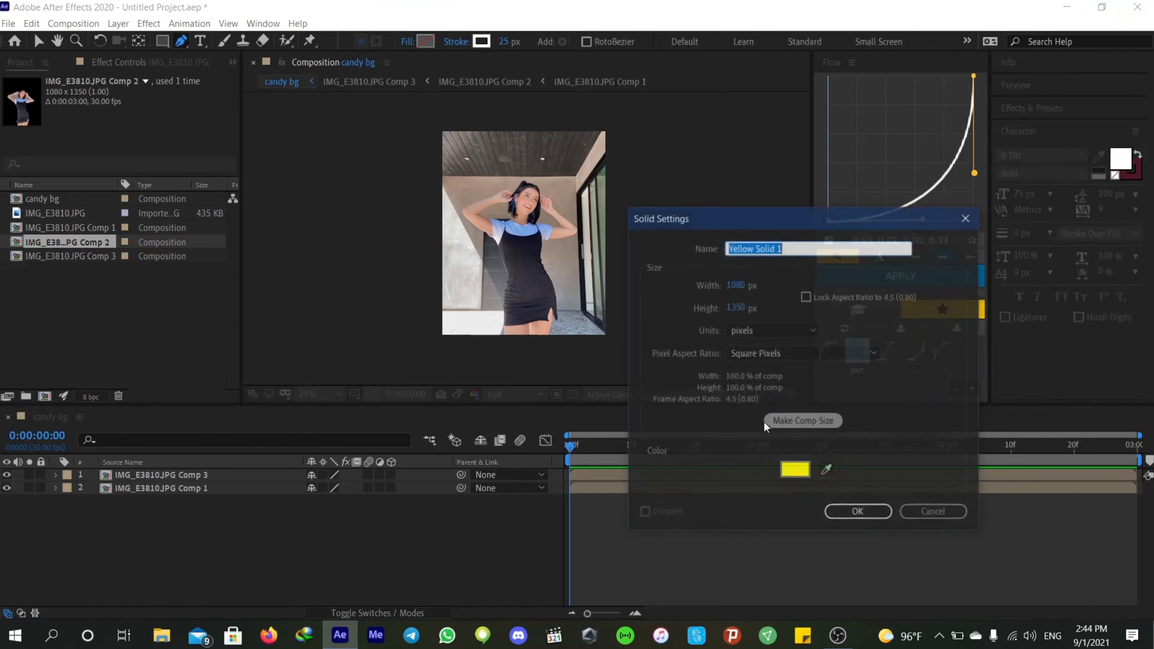
left_click(796, 470)
left_click(907, 223)
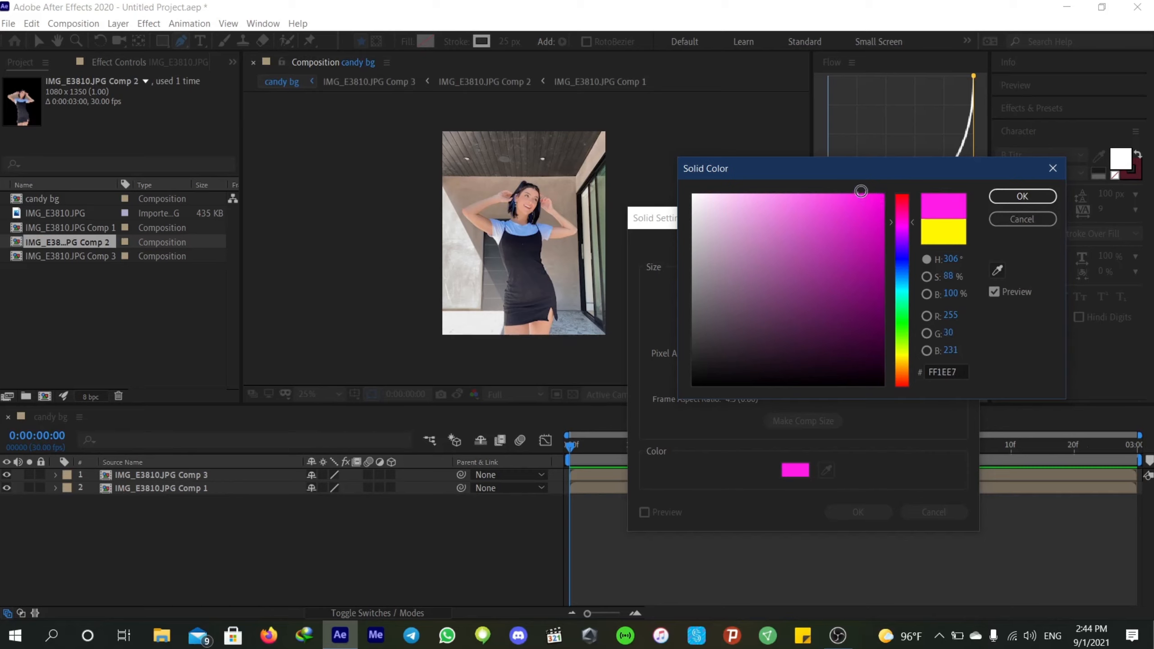
mouse_move(863, 193)
left_mouse_down()
mouse_move(775, 181)
mouse_move(808, 170)
mouse_move(799, 172)
left_mouse_up()
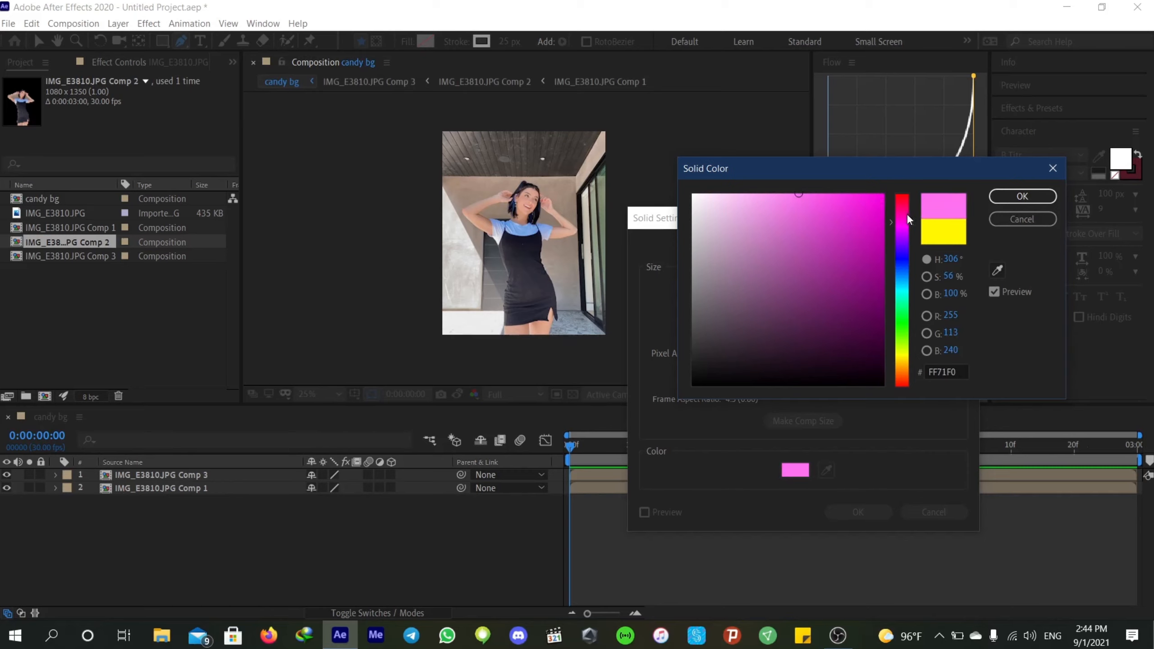
left_click(854, 195)
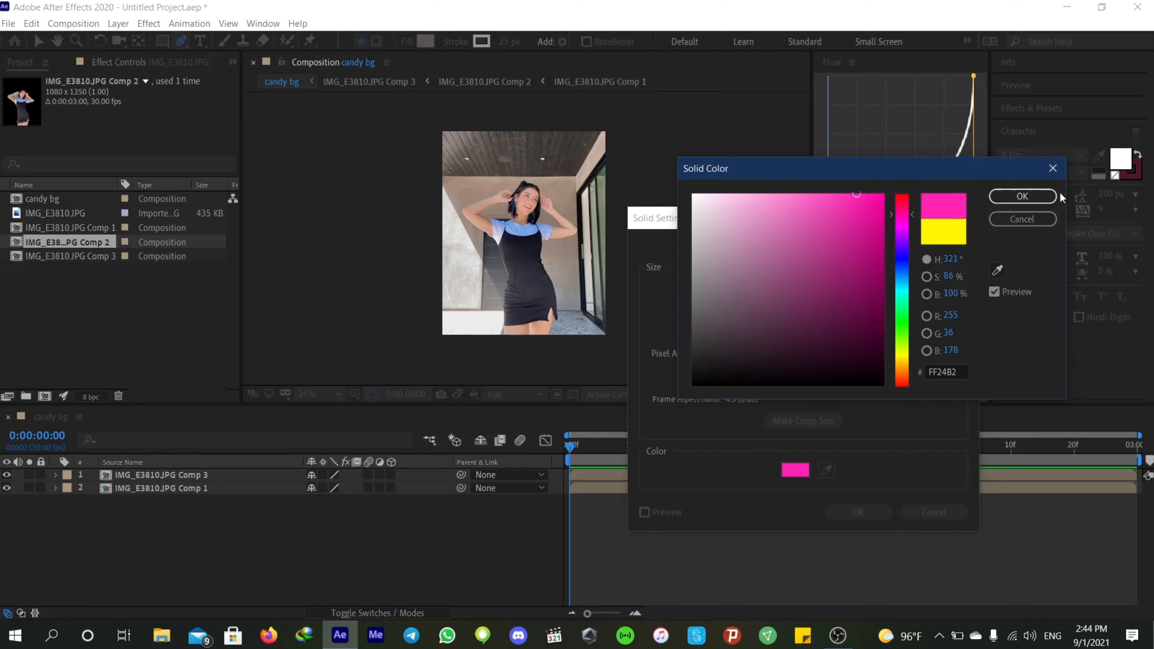
left_click(1022, 196)
left_click(866, 518)
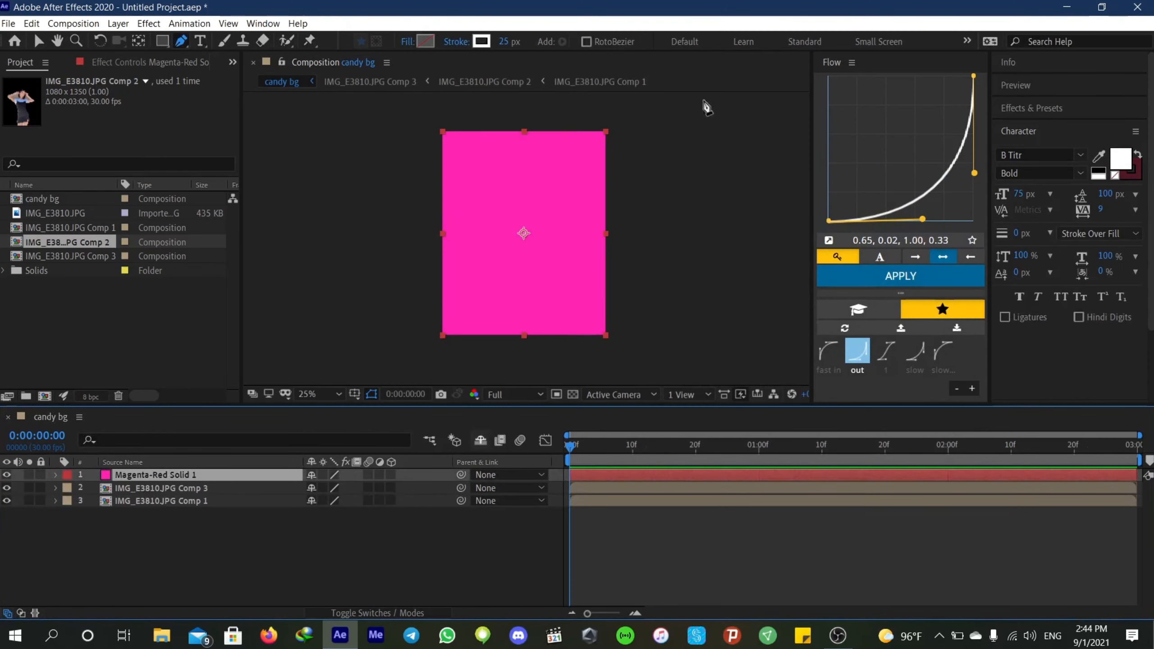
Add a text layer near the pink background's upper edge reading "charli" six times in a row, separated by spaces
left_click(201, 41)
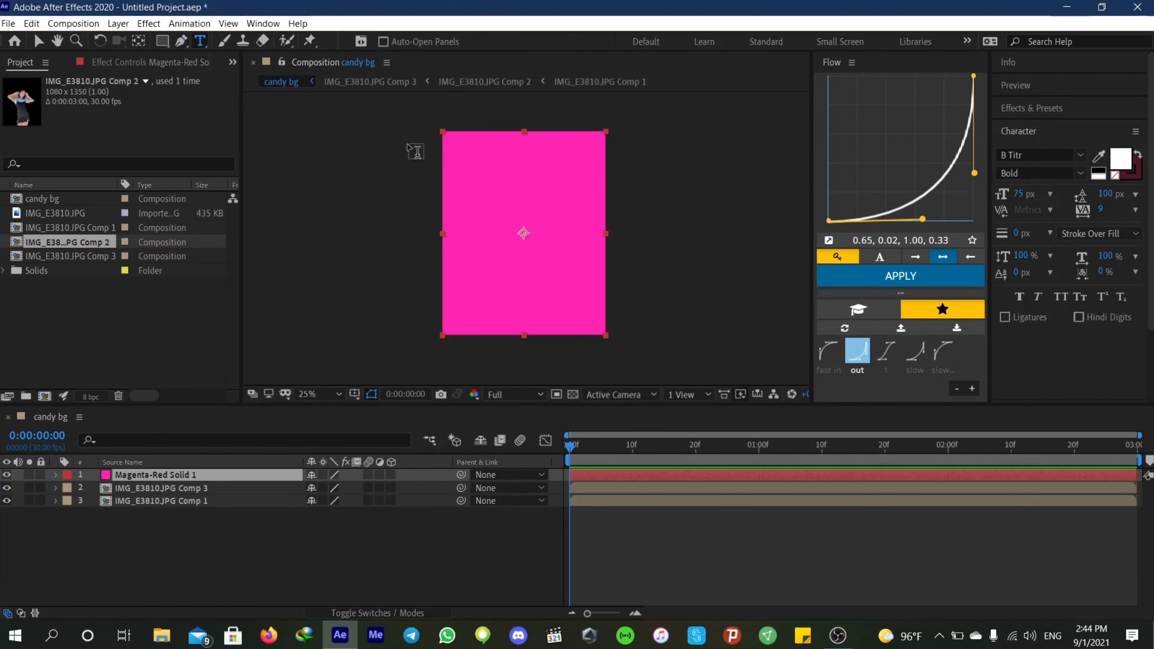
left_click(462, 149)
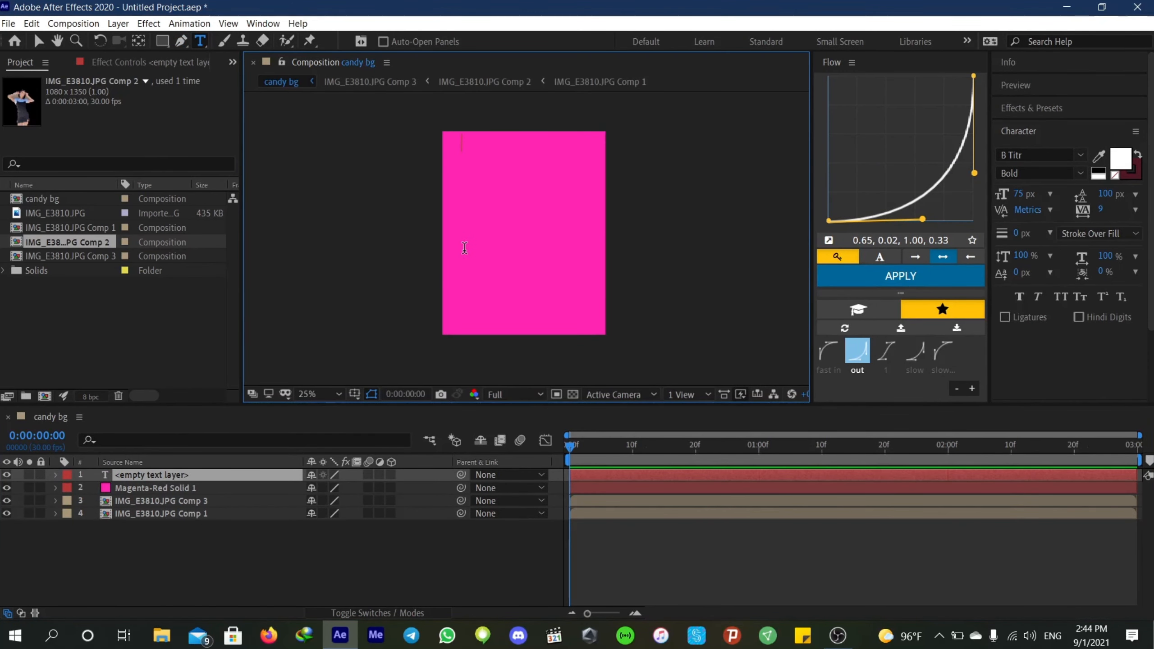
type("charli")
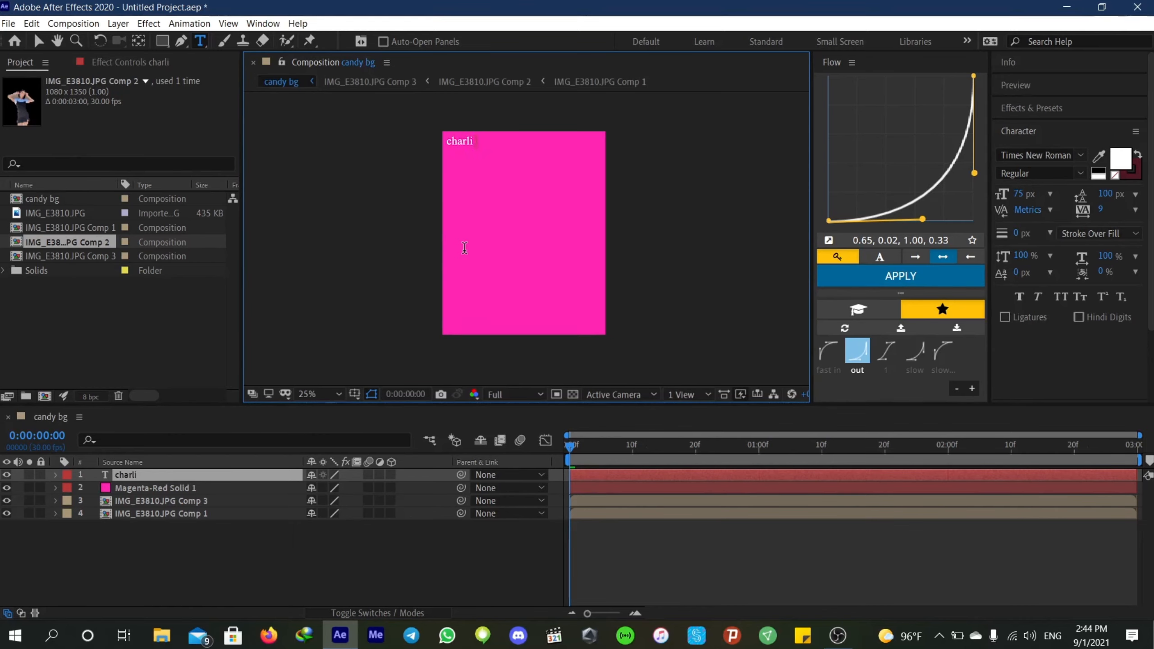
type(" charli charli charli")
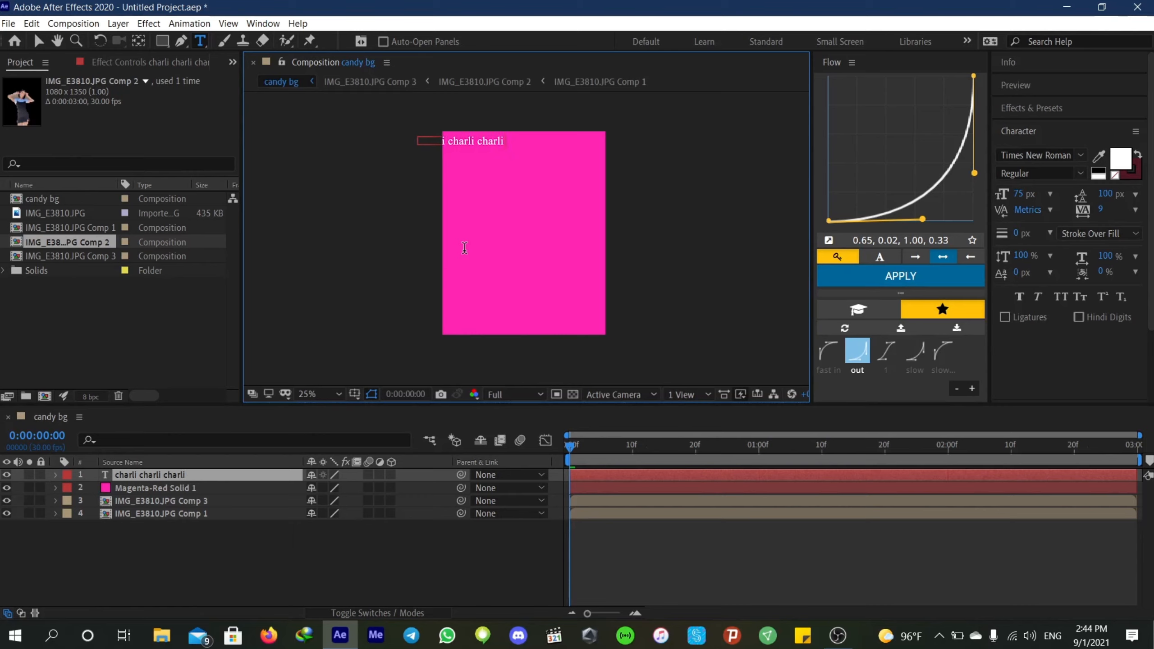
type(" charli chal")
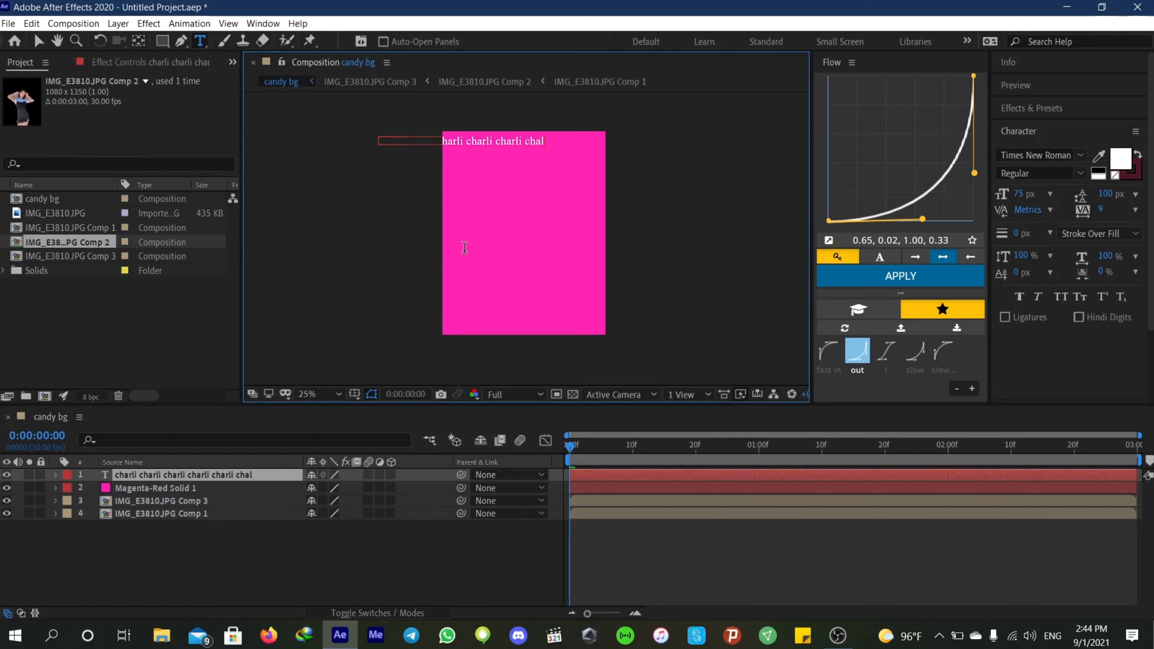
key("BackSpace")
type("rli")
Set the whole charli text to the LEMON MILK font in Bold, choosing from the favorite fonts
double_click(595, 480)
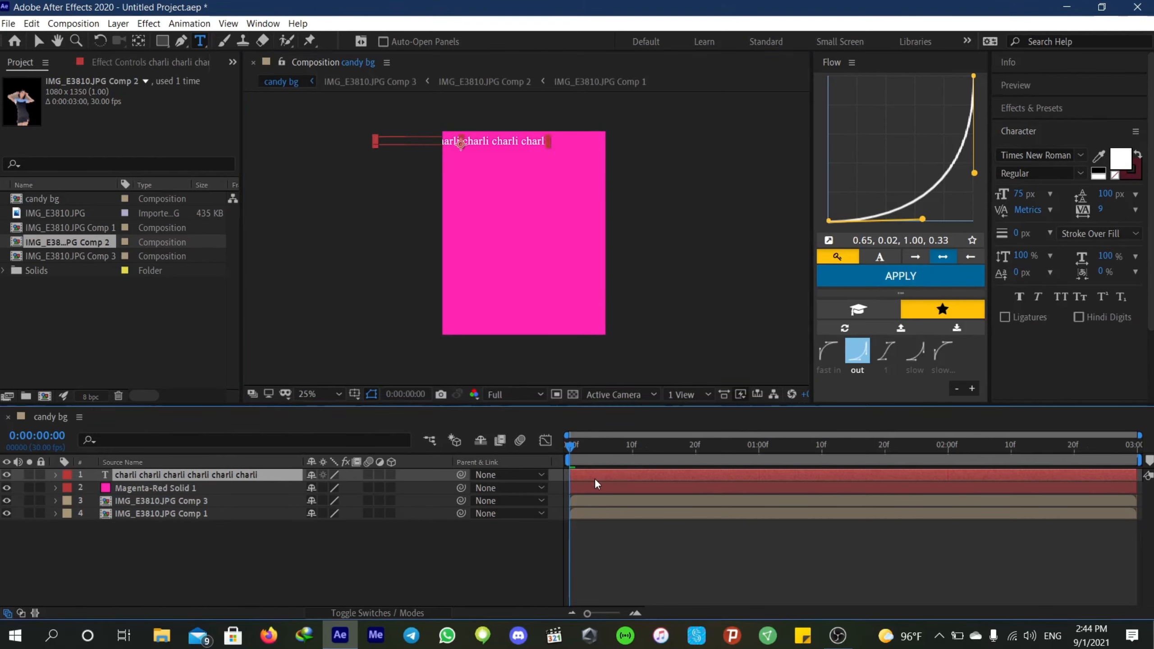
left_click(1084, 156)
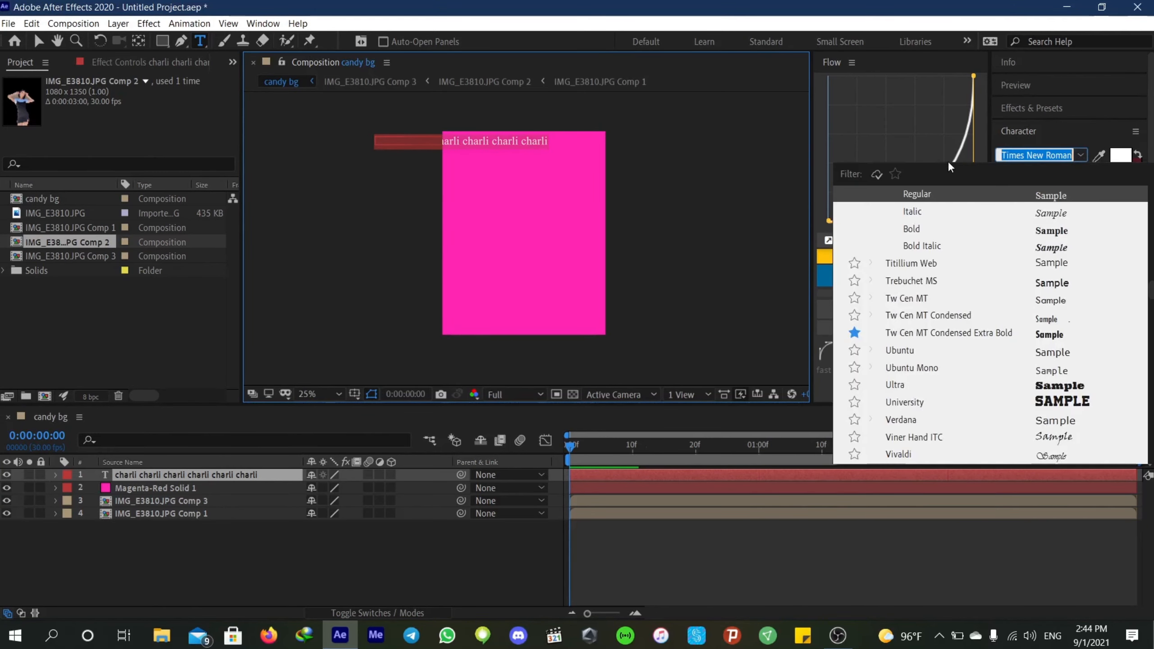
left_click(896, 174)
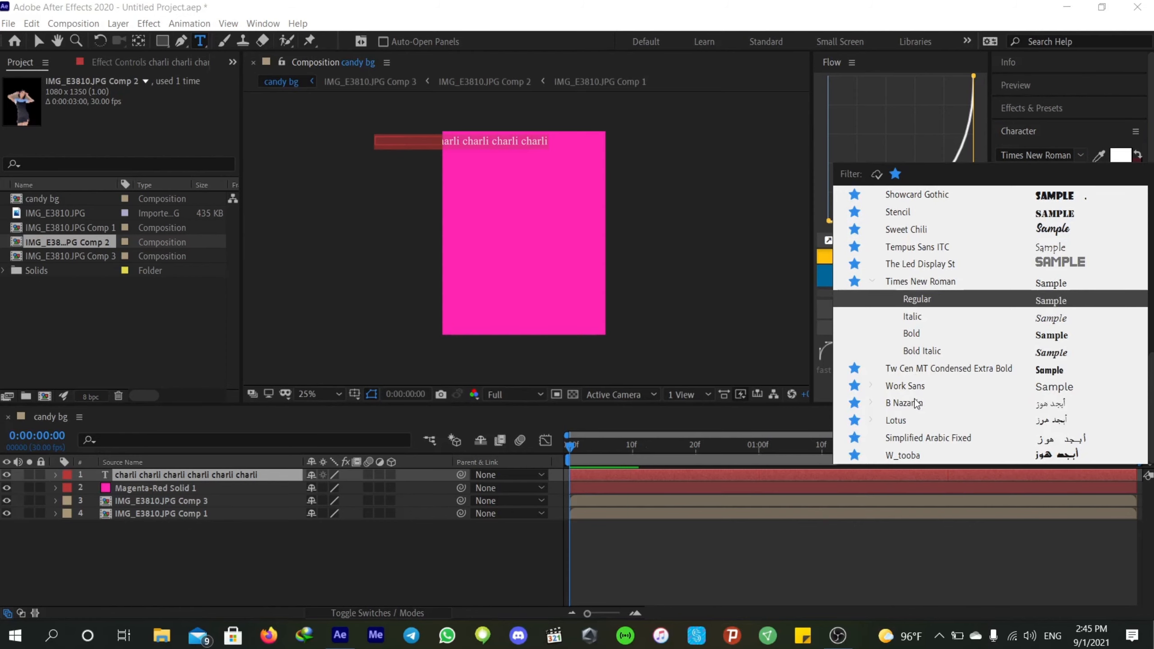
scroll(916, 402, "up", 6)
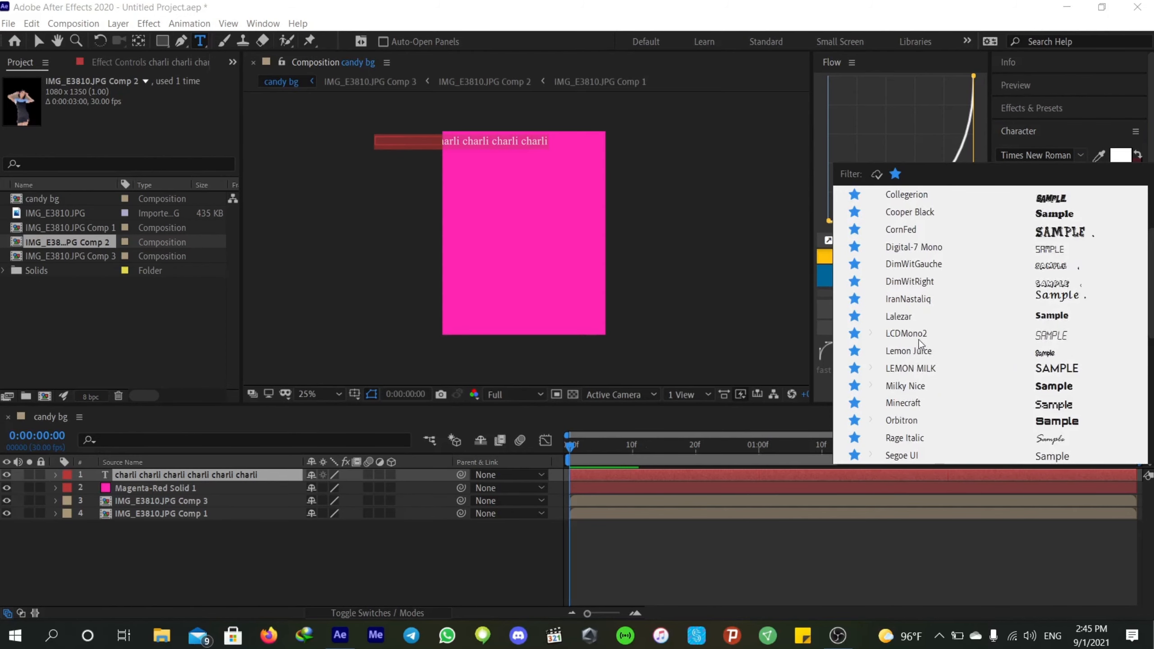
left_click(917, 368)
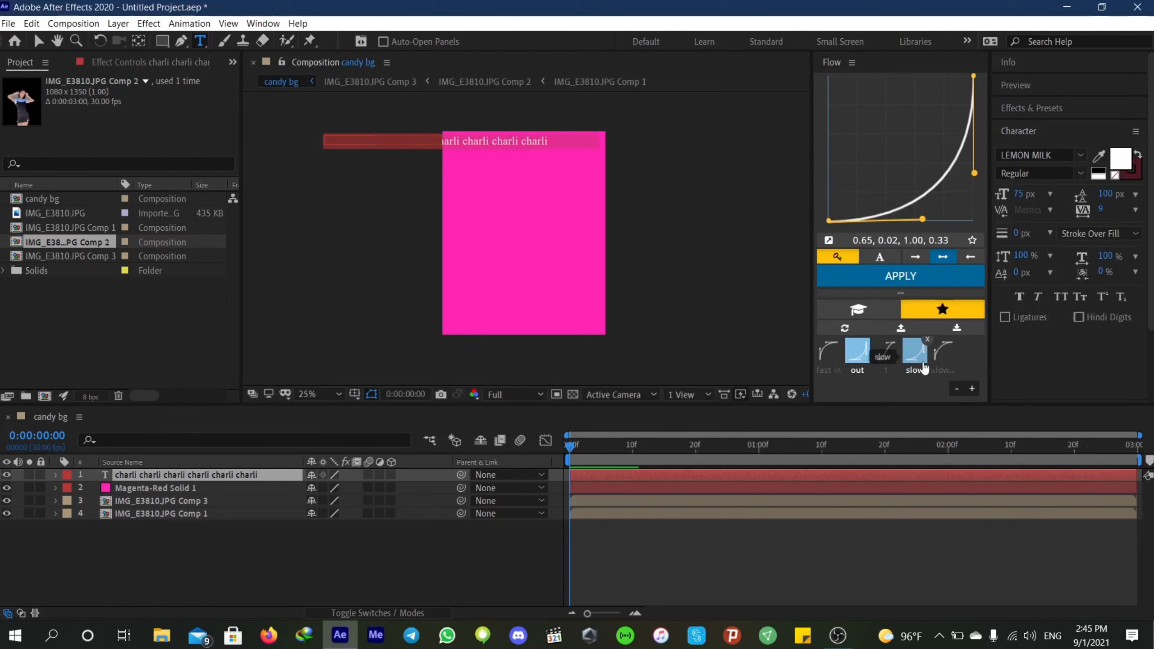
left_click(1081, 174)
left_click(1023, 286)
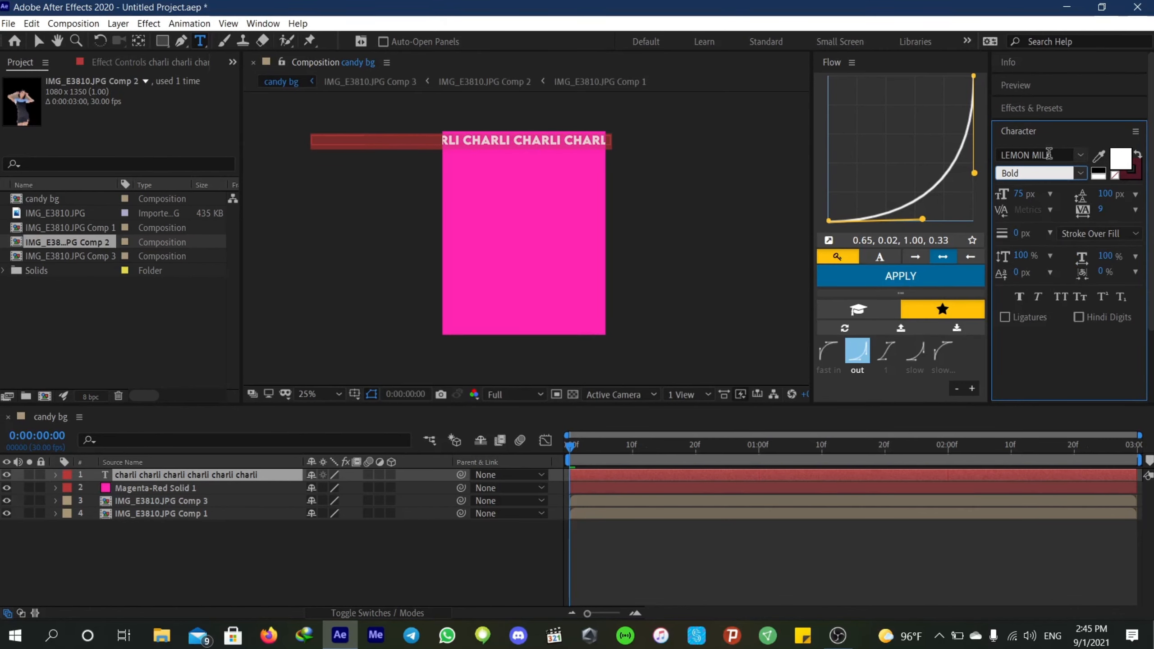
left_click(1013, 130)
left_click(615, 580)
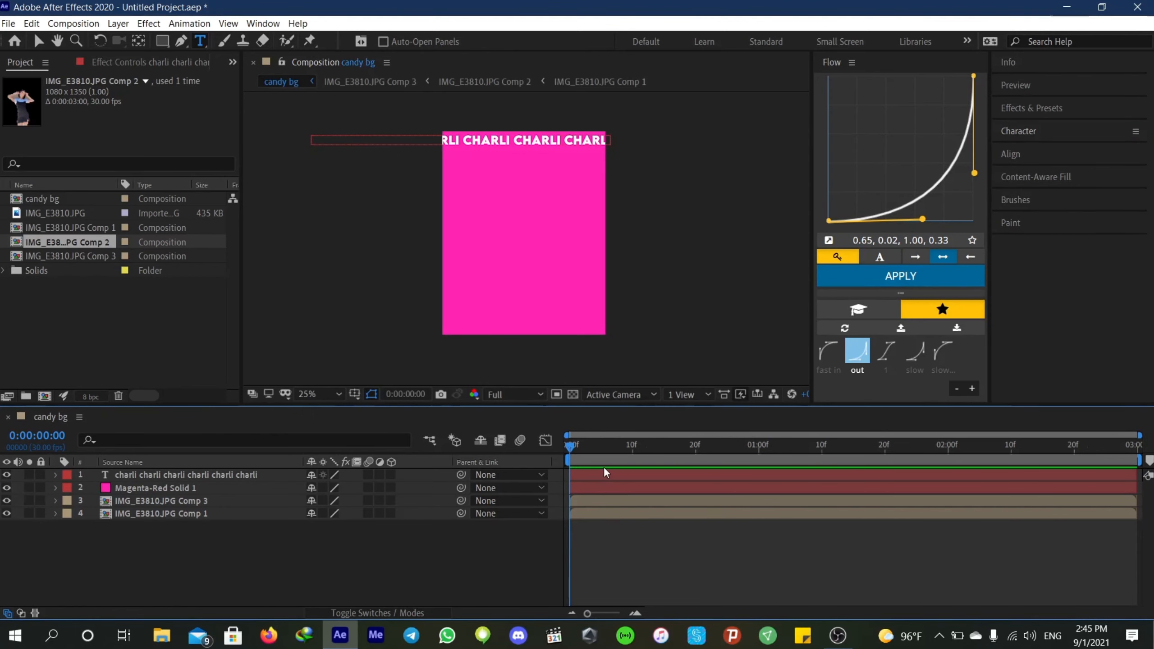
Scale the text layer to 69% and center the row along the upper edge of the pink background
left_click(568, 473)
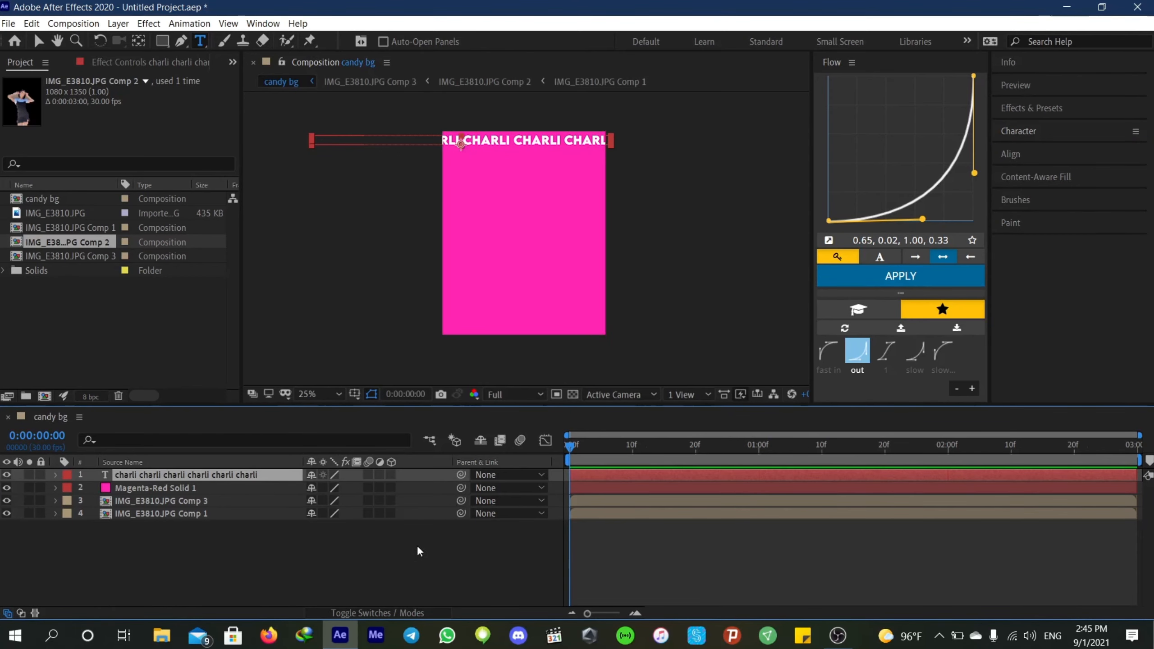
key("a")
left_click_drag(327, 488, 296, 483)
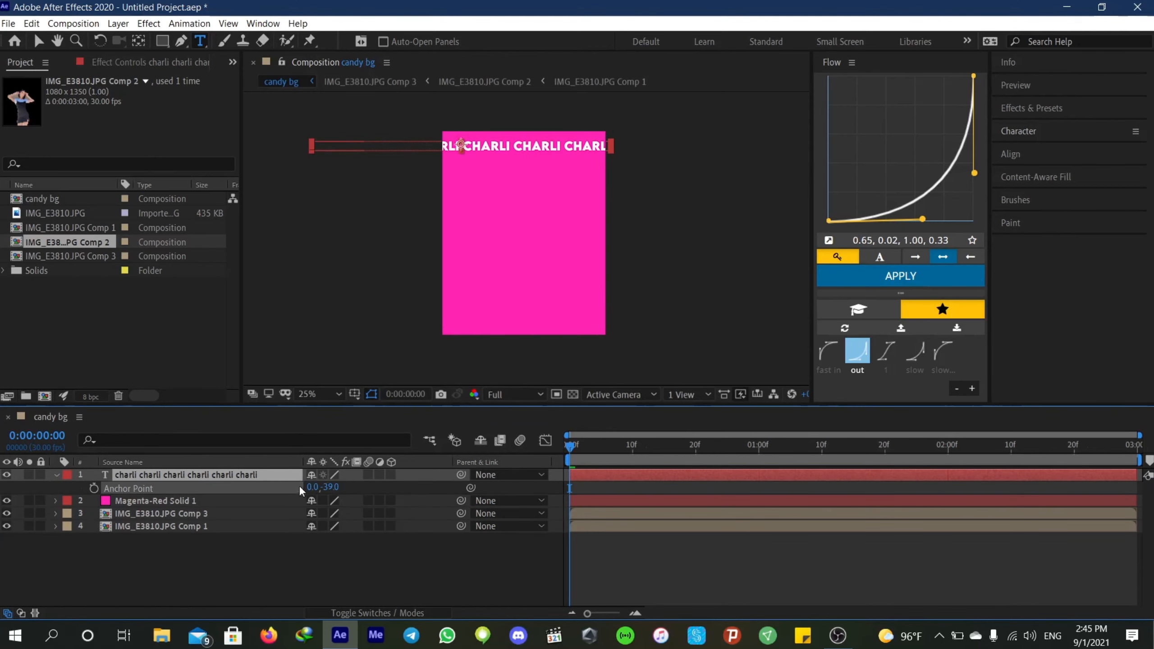
key("s")
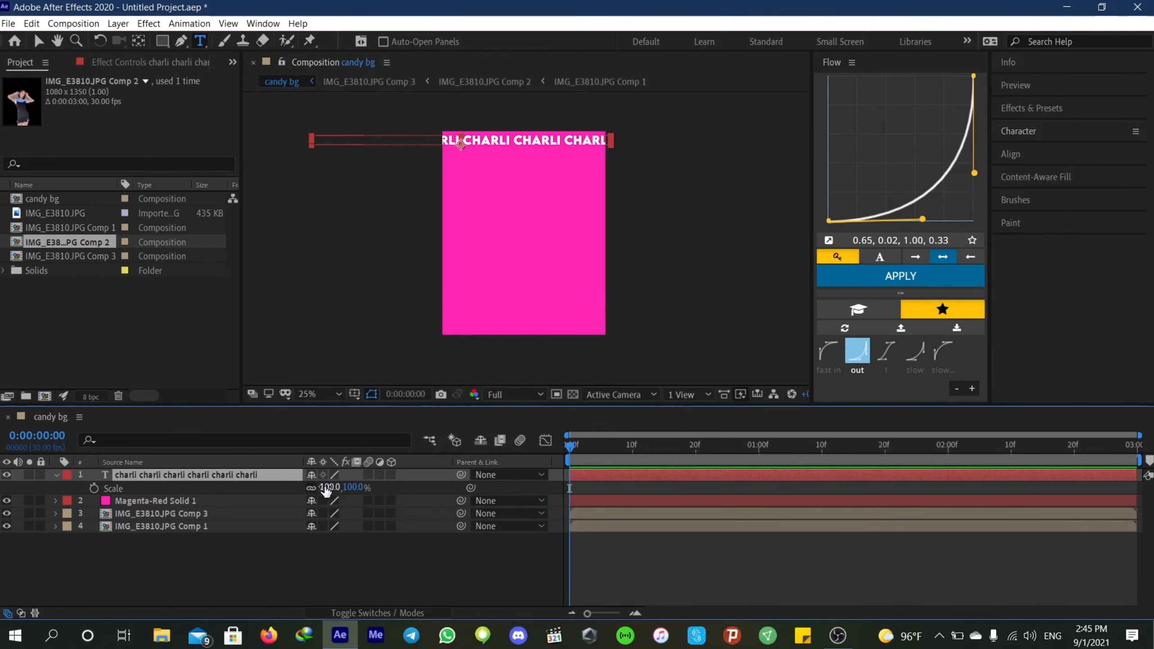
left_click_drag(340, 489, 320, 488)
left_click(39, 42)
left_click_drag(464, 146, 518, 138)
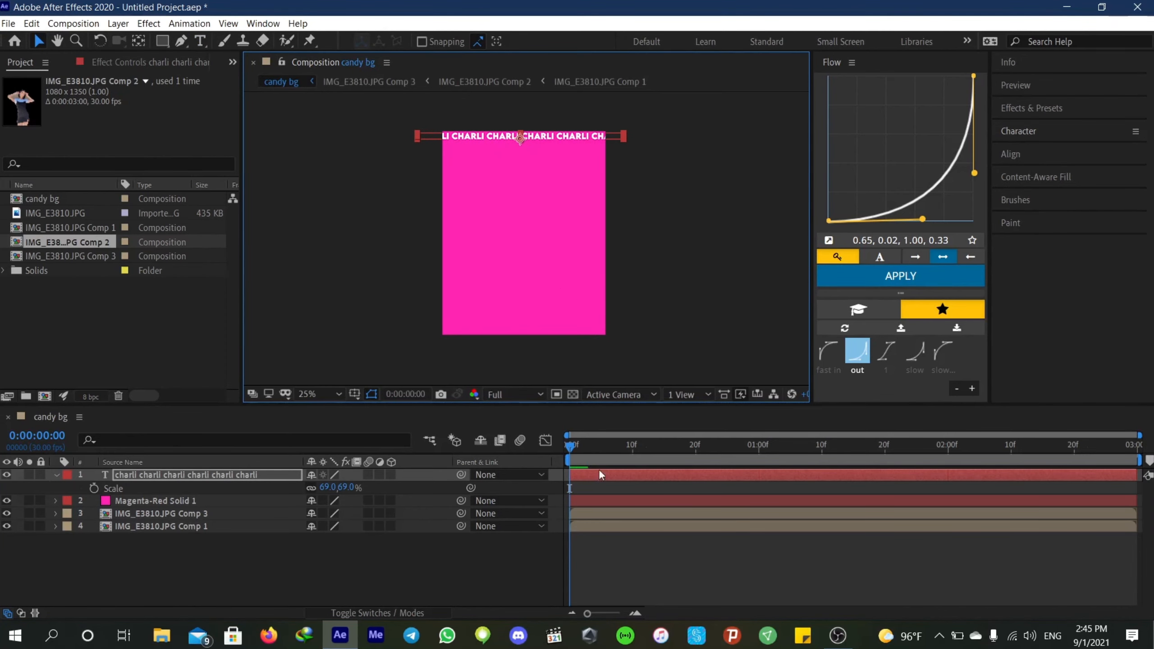
Duplicate the text row three times and stack the copies below it at Y positions 123, 193 and 255
key("ctrl+d")
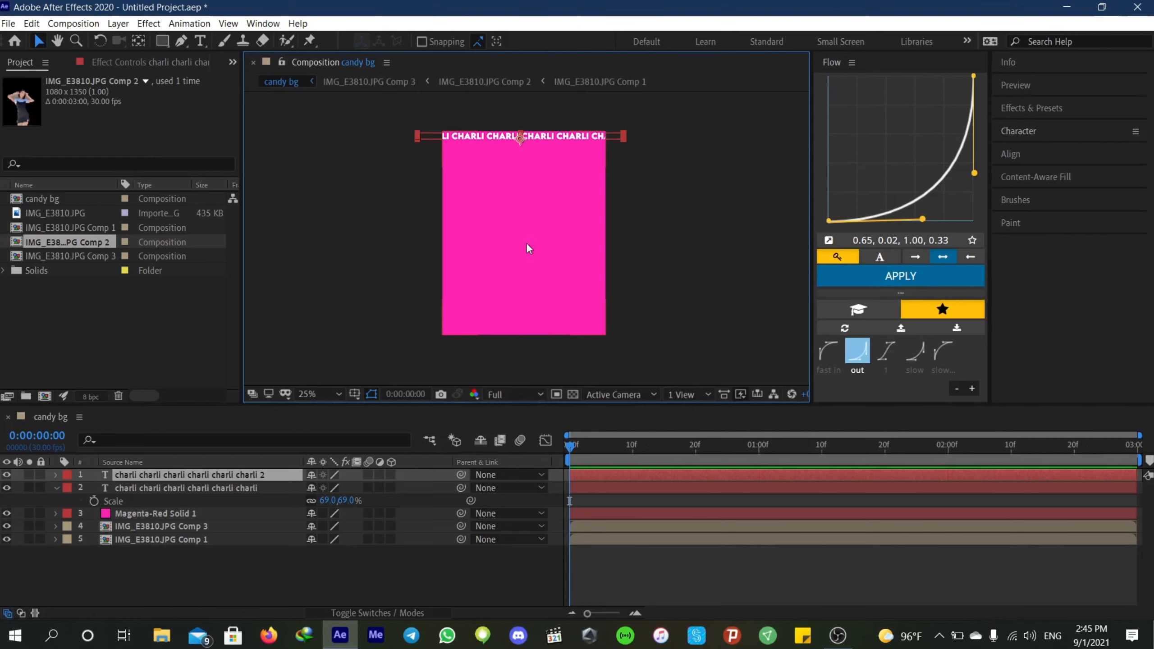
key("p")
left_click_drag(337, 488, 368, 490)
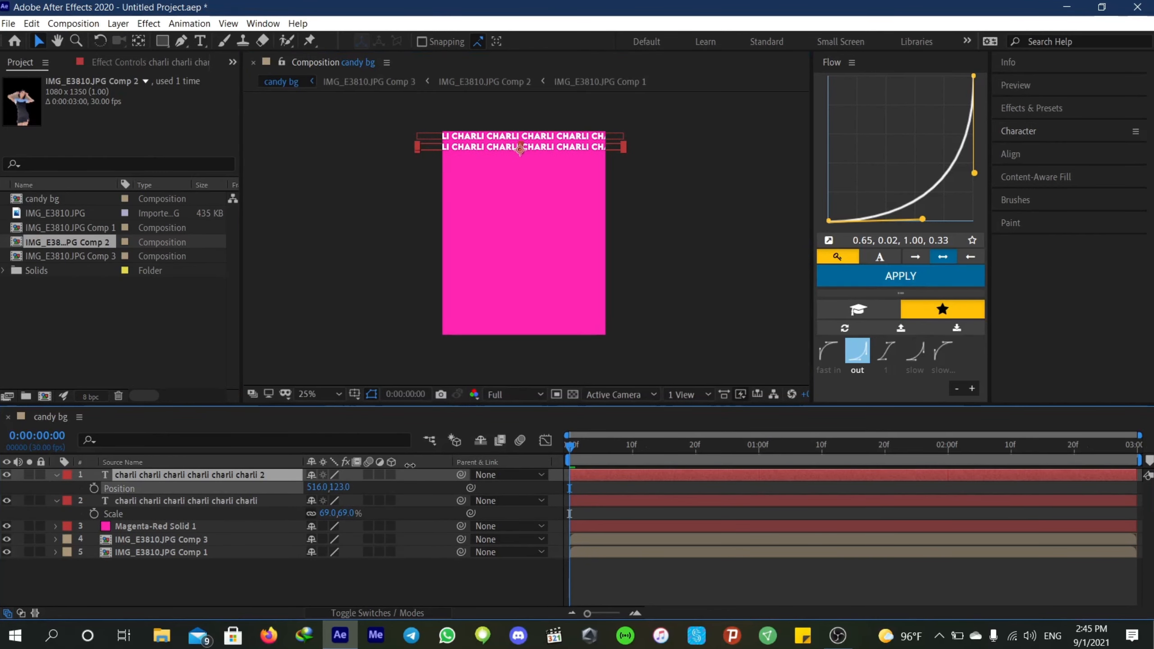
left_click(592, 530)
left_click(584, 472)
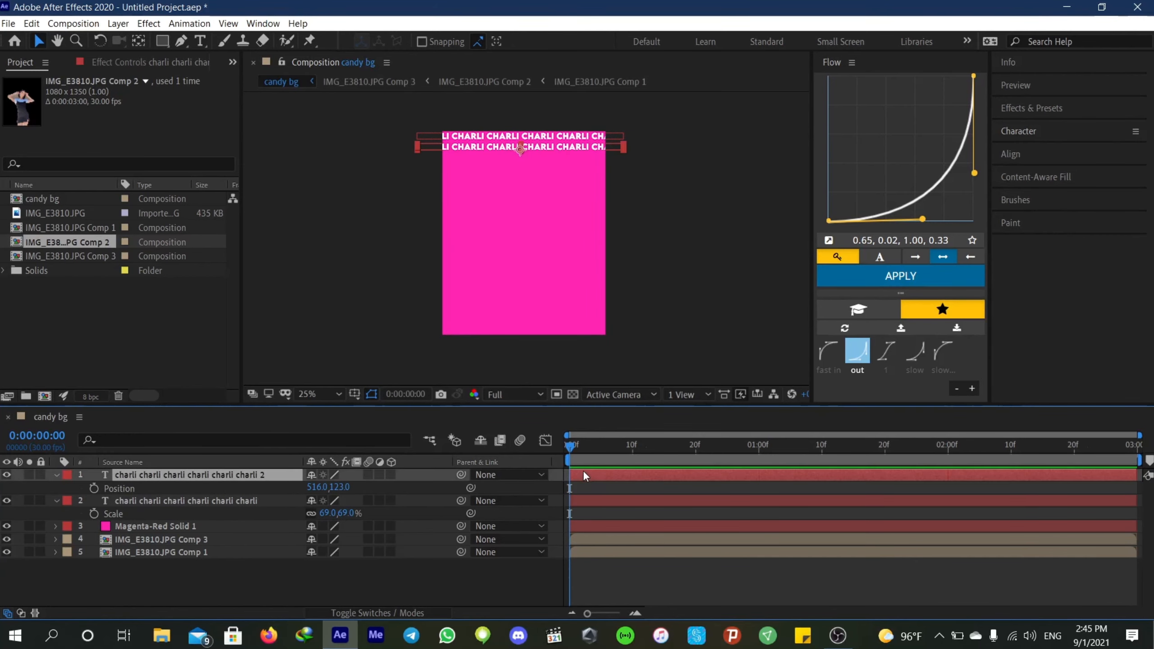
key("ctrl+d")
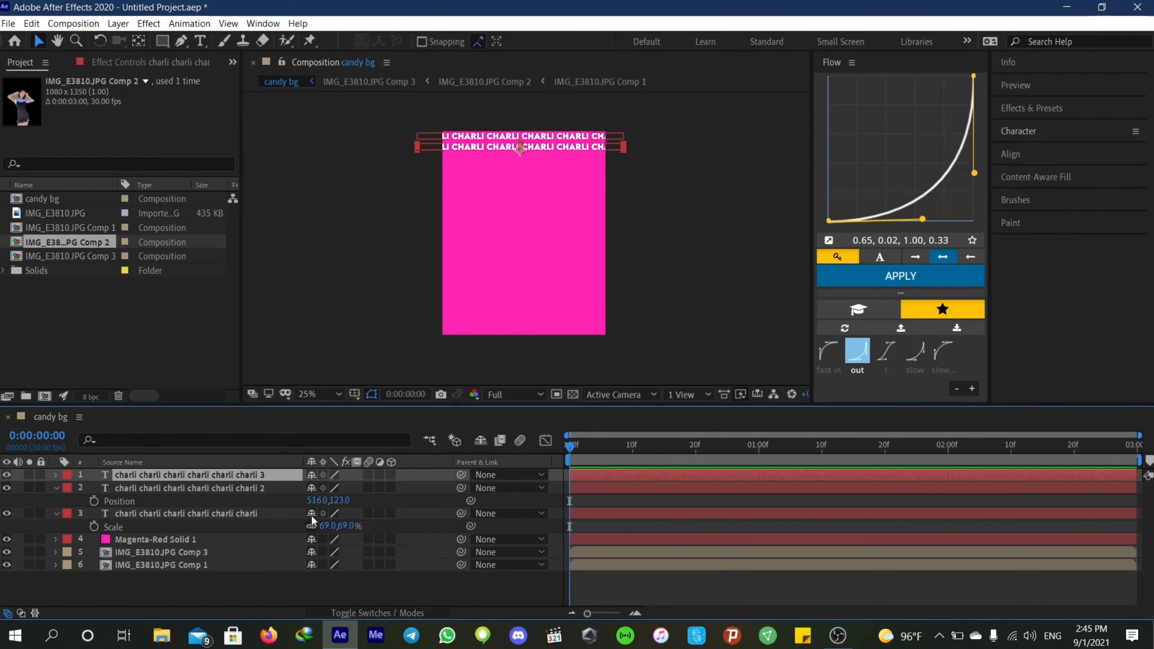
key("p")
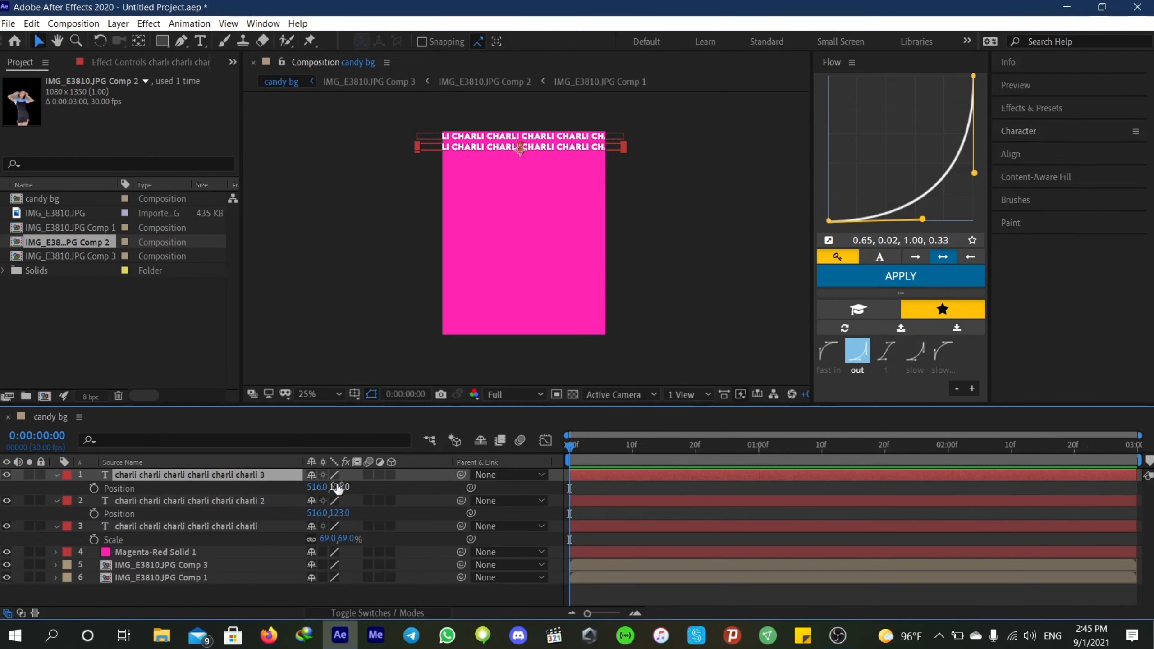
left_click_drag(337, 486, 410, 482)
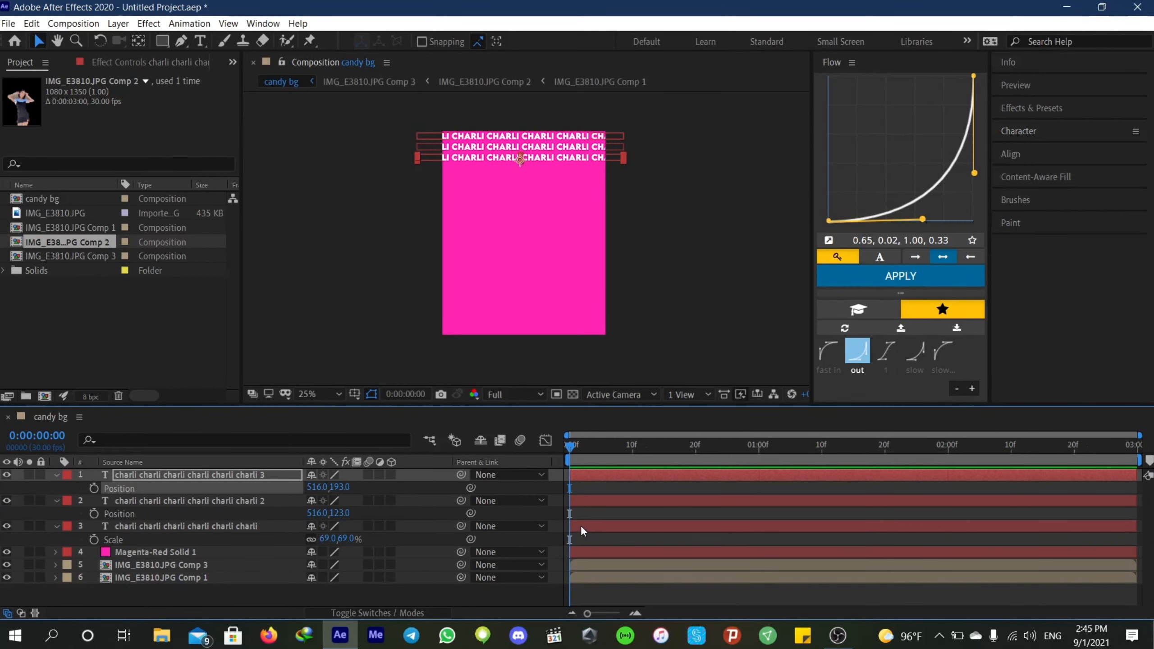
key("ctrl+d")
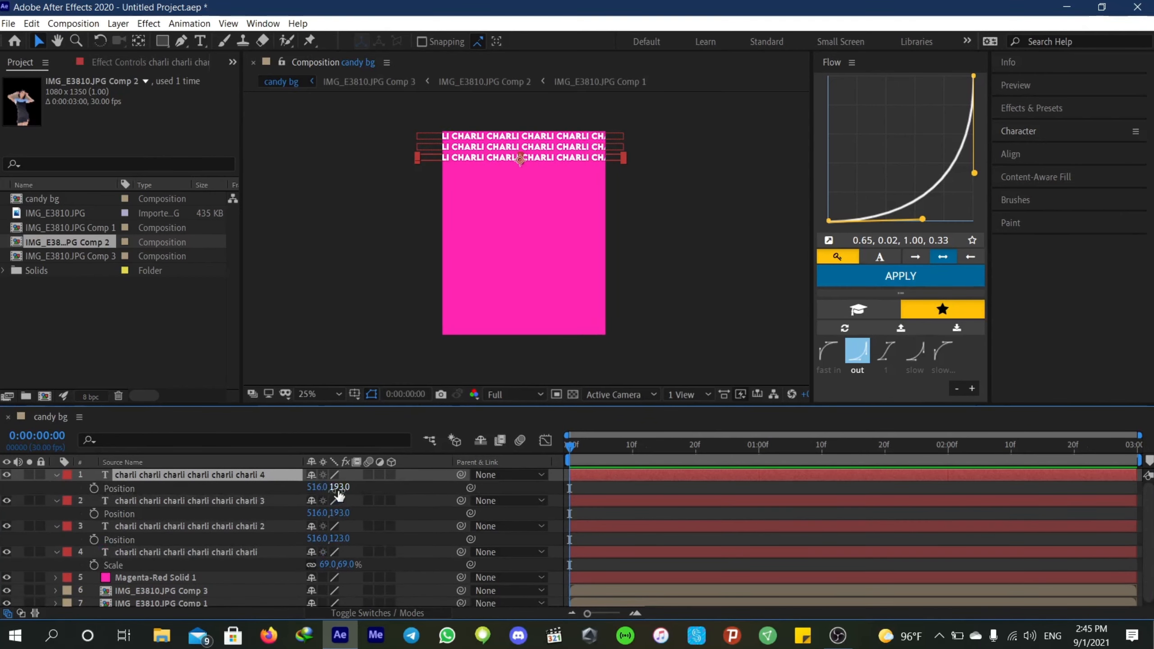
mouse_move(339, 494)
left_mouse_down()
mouse_move(411, 479)
mouse_move(321, 487)
left_mouse_up()
Precompose the four text row layers into a single composition
left_click(579, 553, "shift")
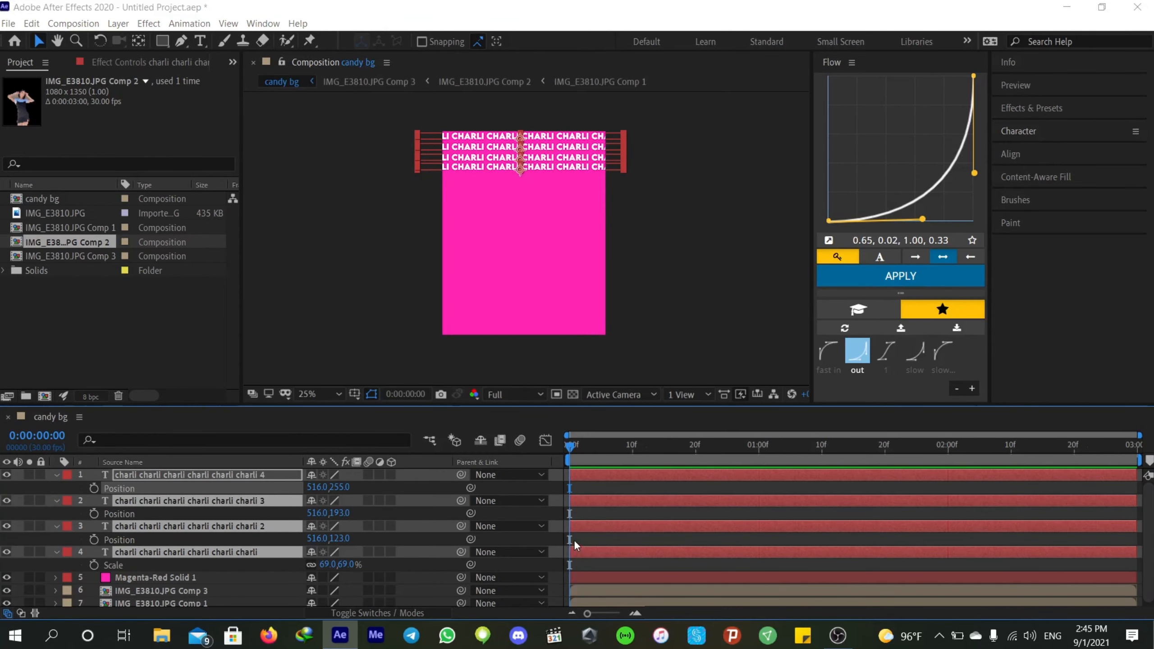
key("ctrl+shift+c")
left_click(614, 415)
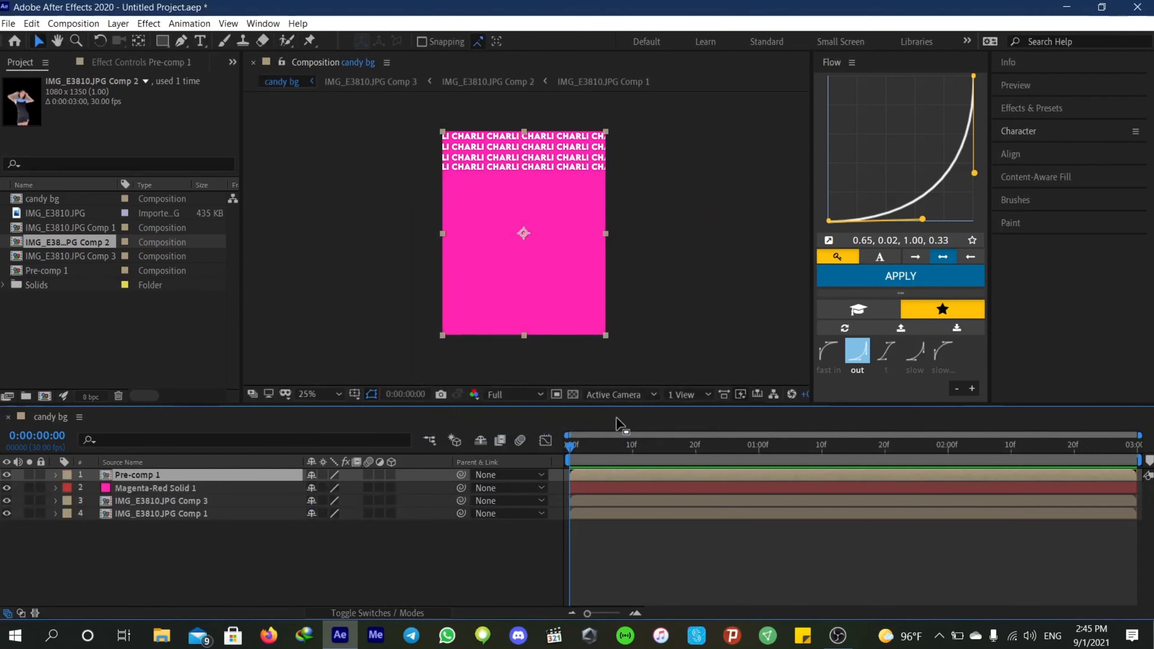
Duplicate the text pre-comp four times and stack the copies down the background at Y positions 940, 1199, 1463 and 1724
key("p")
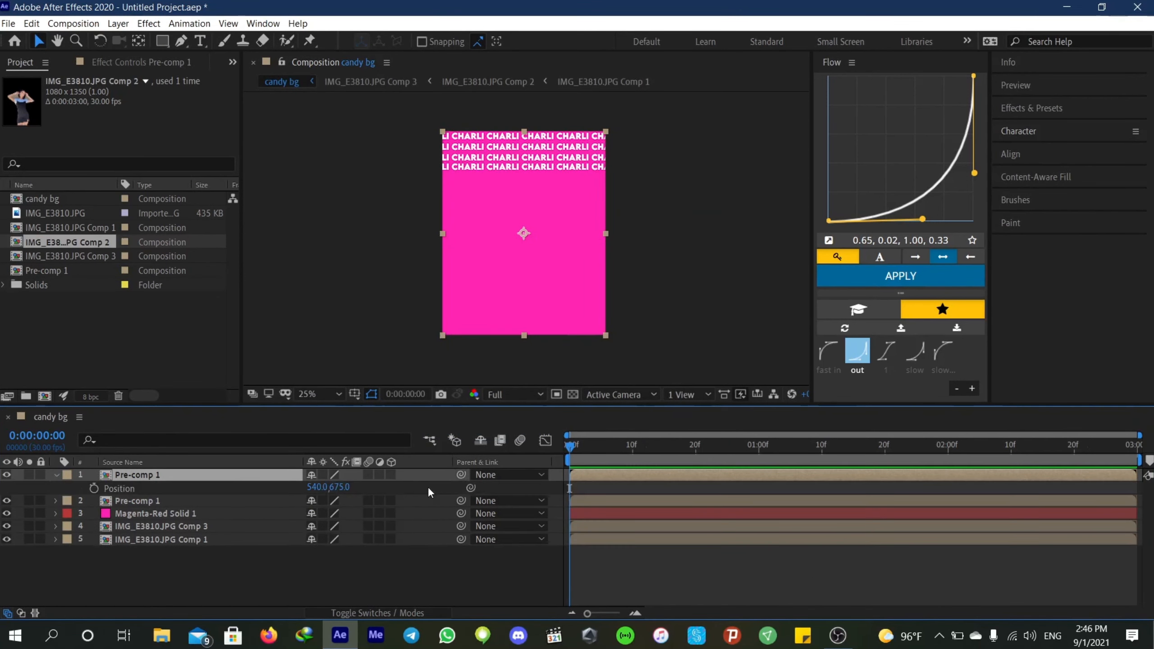
left_click_drag(332, 495, 540, 478)
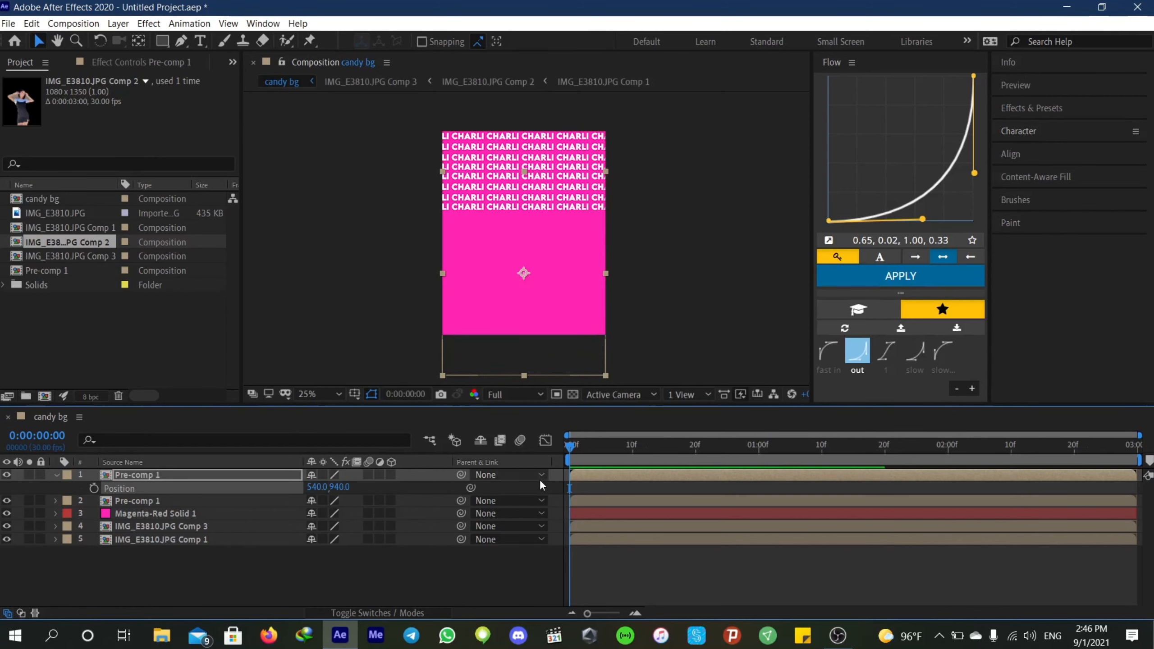
key("ctrl+d")
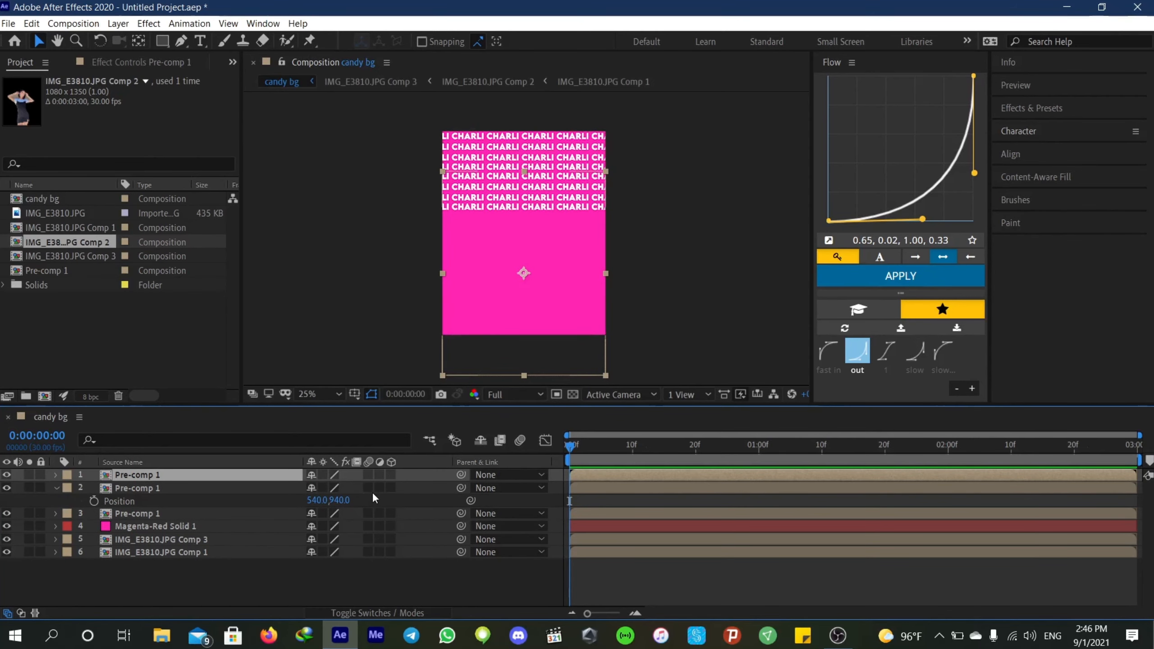
left_click_drag(340, 487, 533, 490)
key("Return")
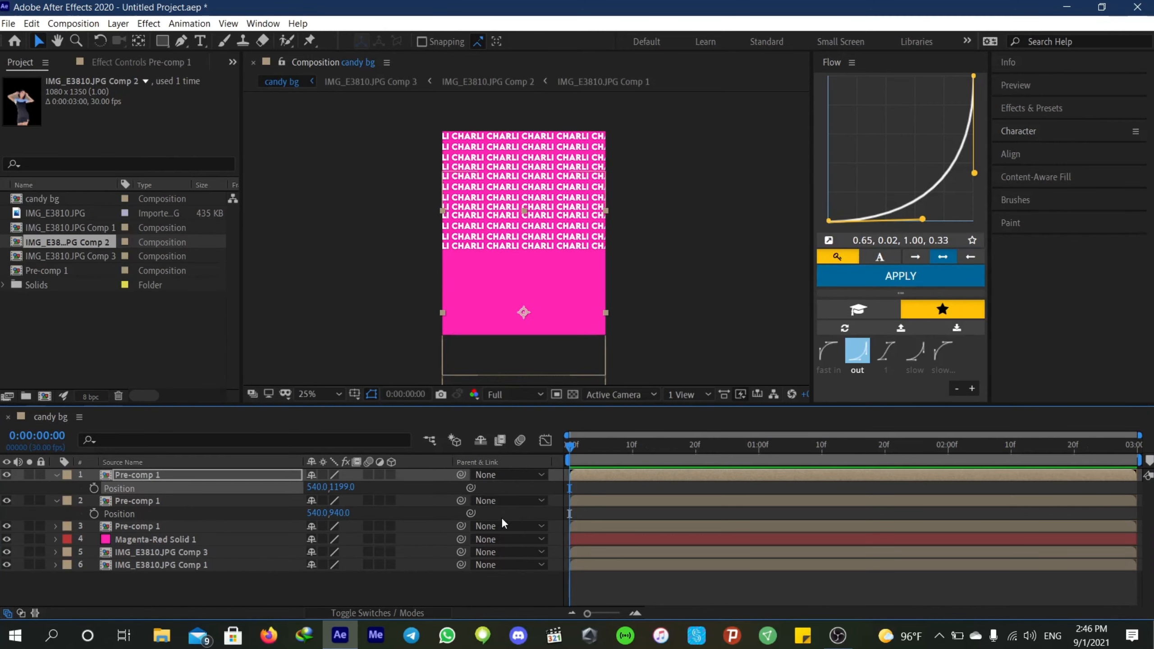
key("Return")
key("ctrl+d")
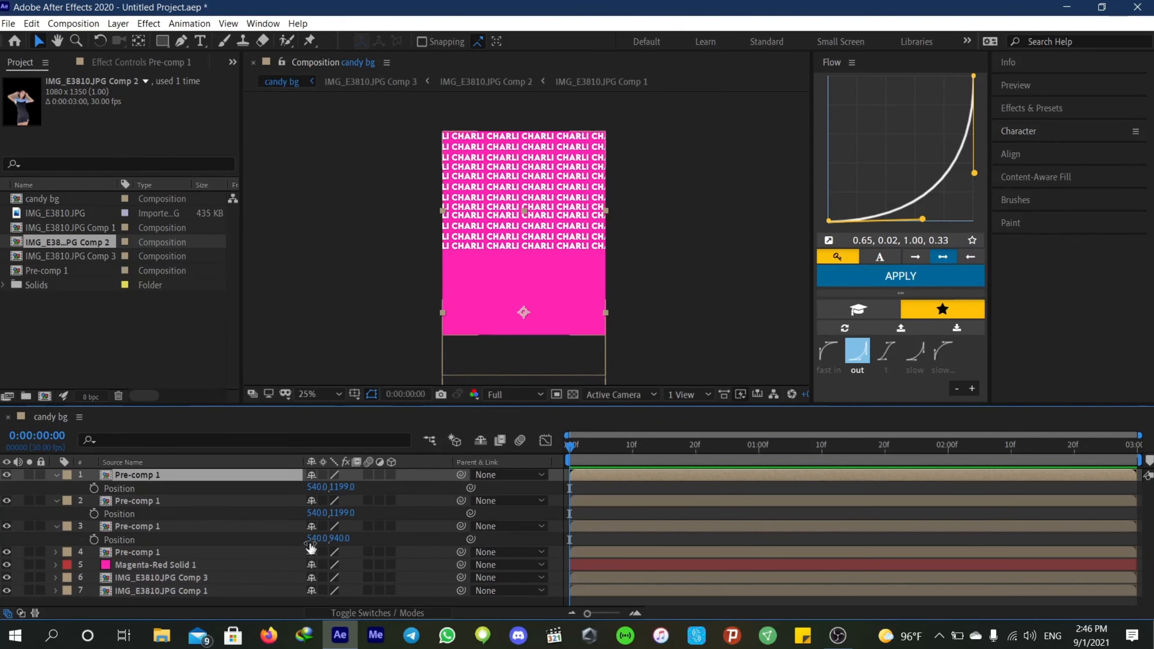
left_click_drag(345, 488, 540, 489)
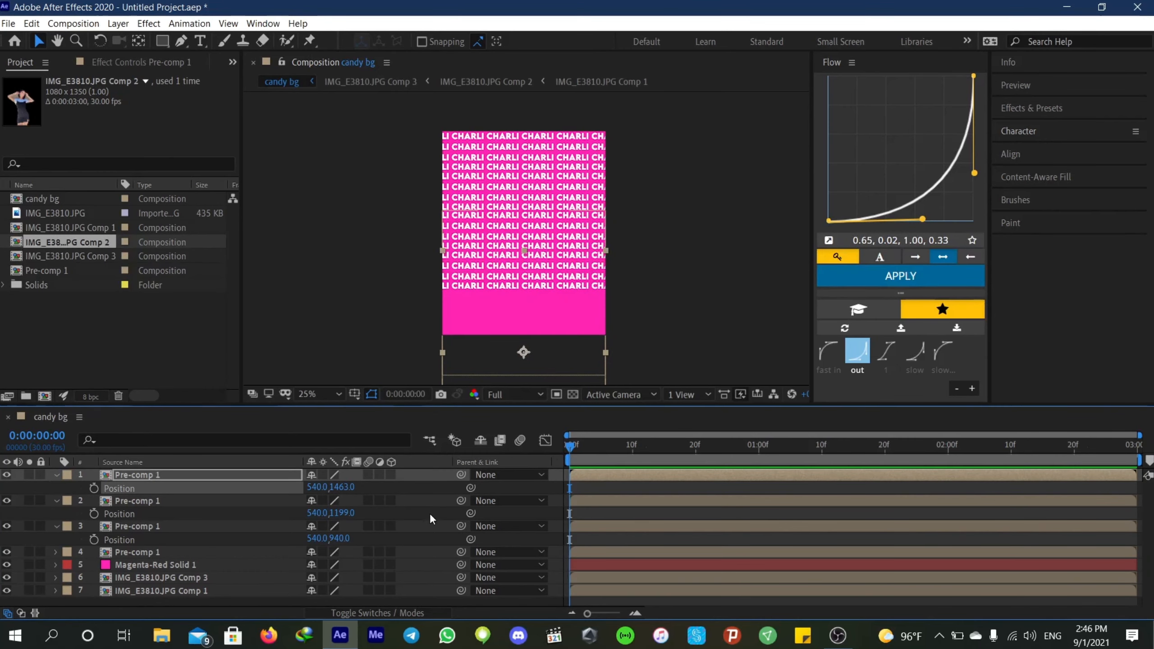
key("ctrl+d")
key("p")
left_click_drag(348, 486, 536, 488)
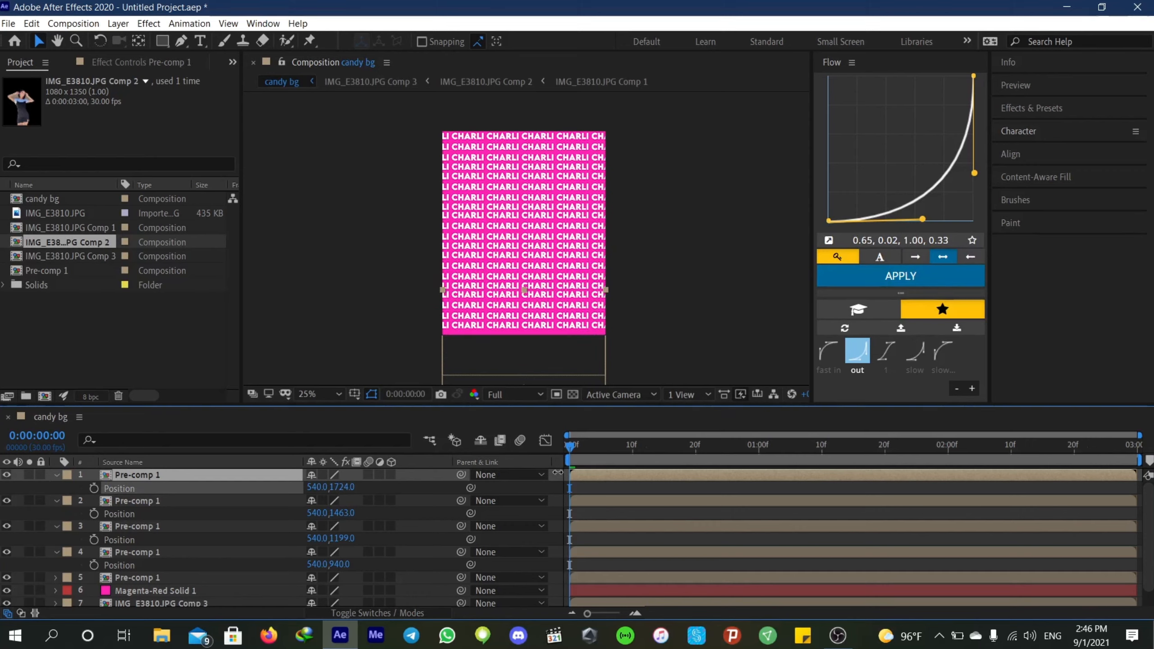
Precompose the four duplicated text block layers together, and select the remaining original text pre-comp
left_click(601, 554)
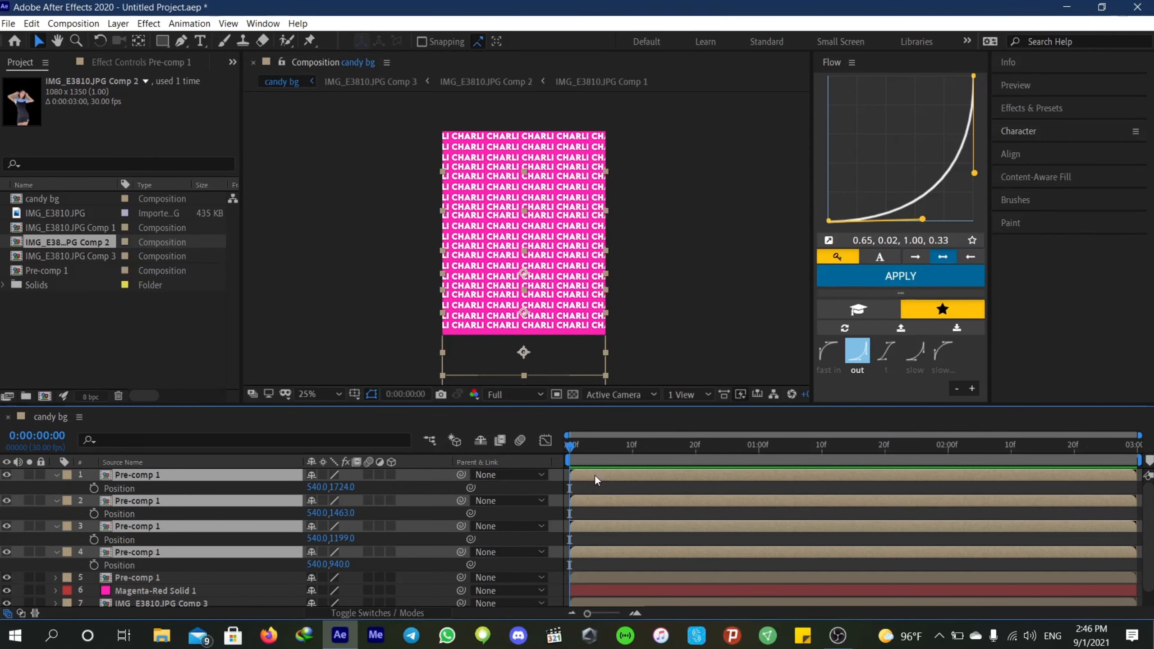
key("ctrl+shift+c")
left_click(449, 325)
left_click(612, 416)
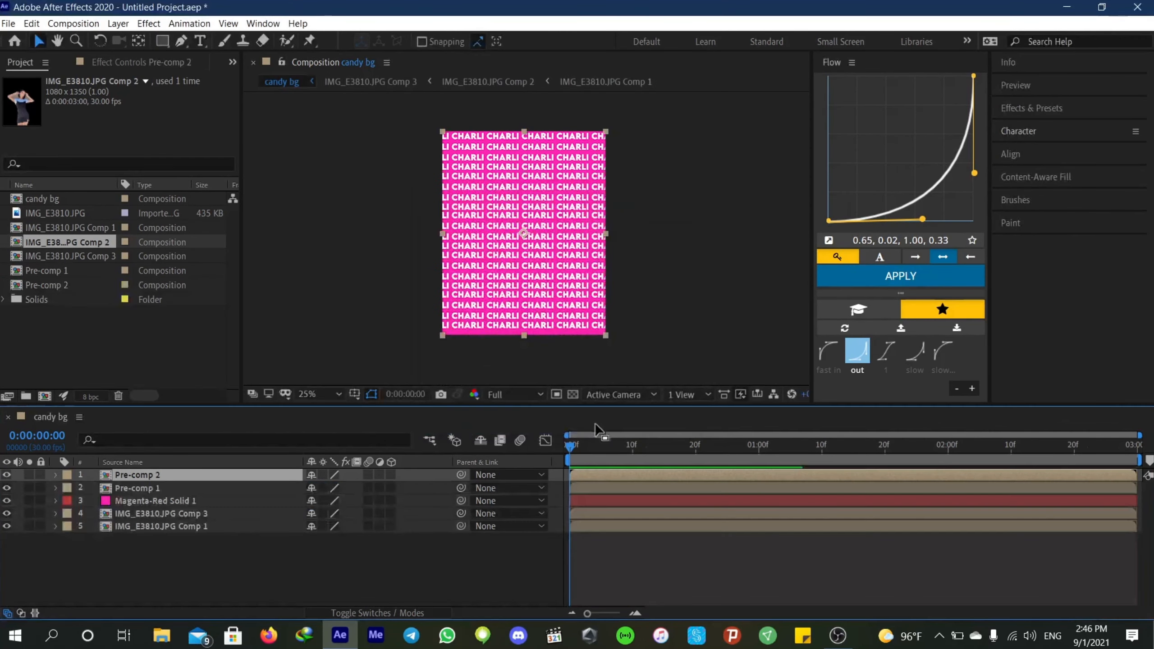
left_click(592, 487)
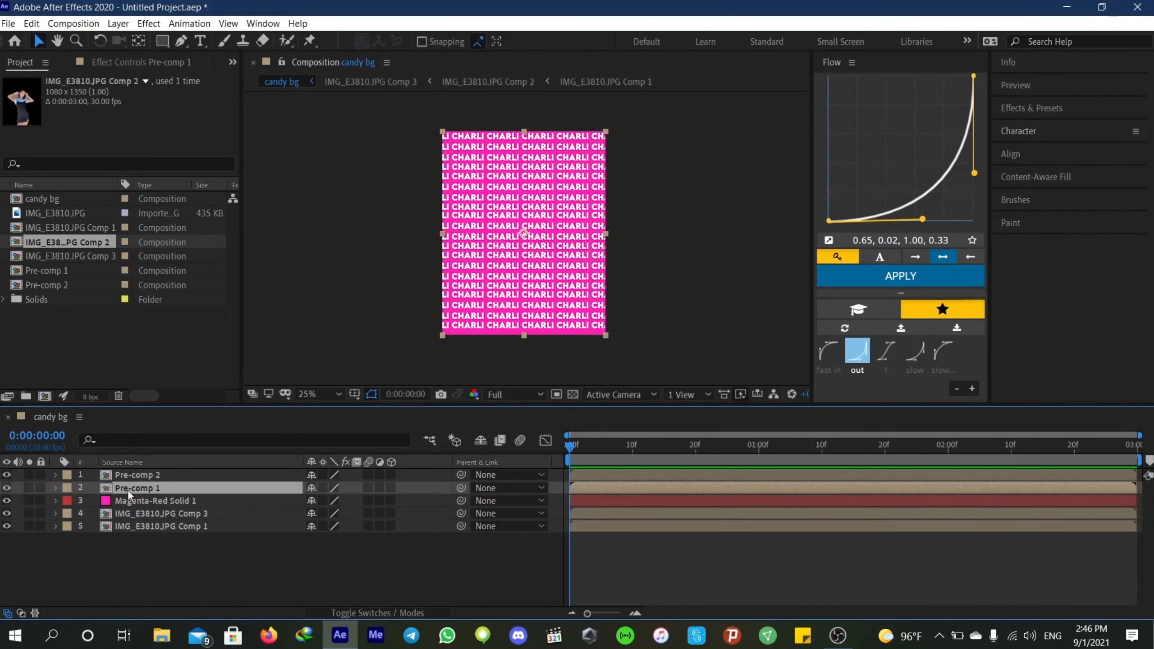
Precompose the two text pre-comps into one composition, and precompose the result together with the magenta solid
left_click(577, 473, "shift")
key("ctrl+shift+c")
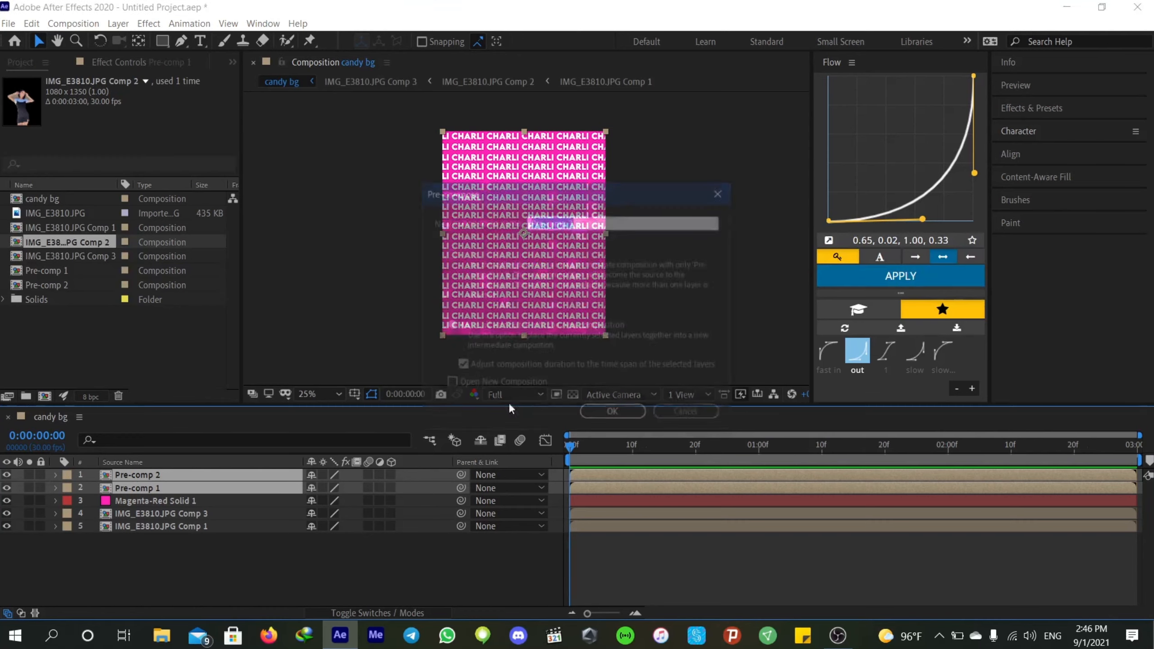
left_click(614, 411)
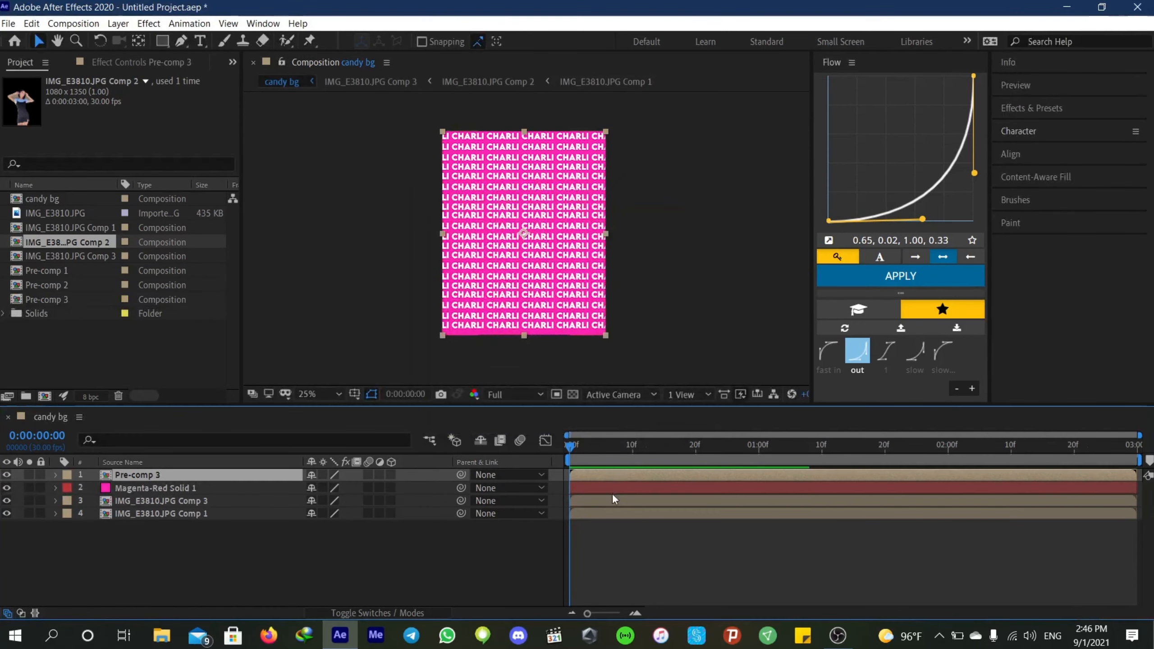
left_click(134, 487, "shift")
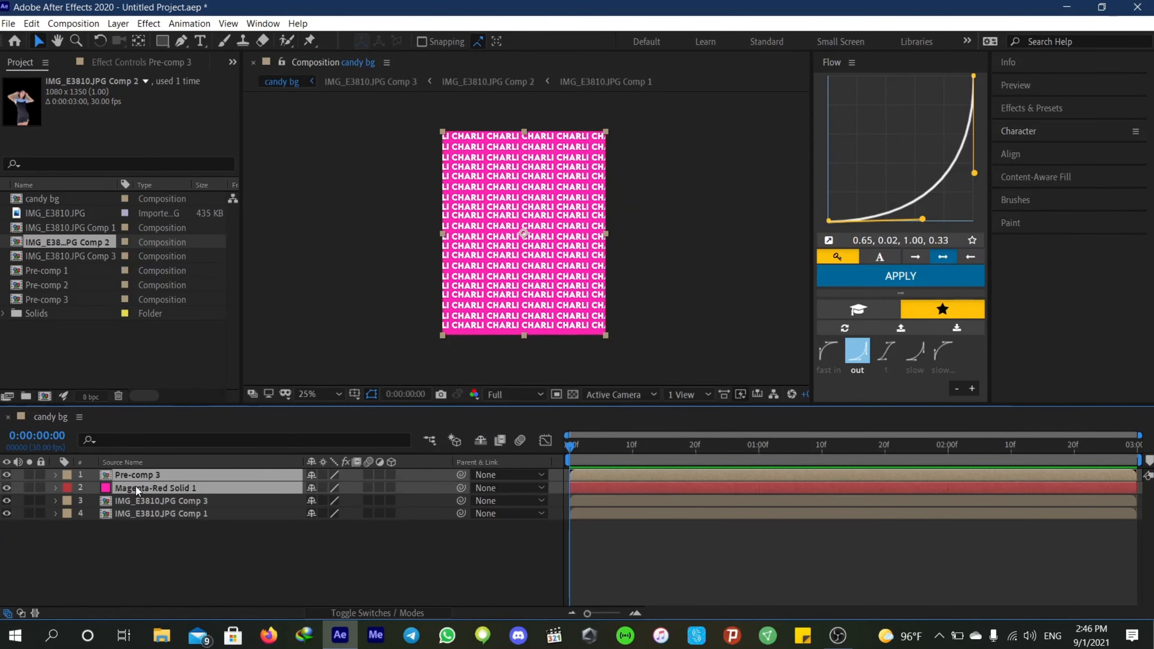
key("ctrl+shift+c")
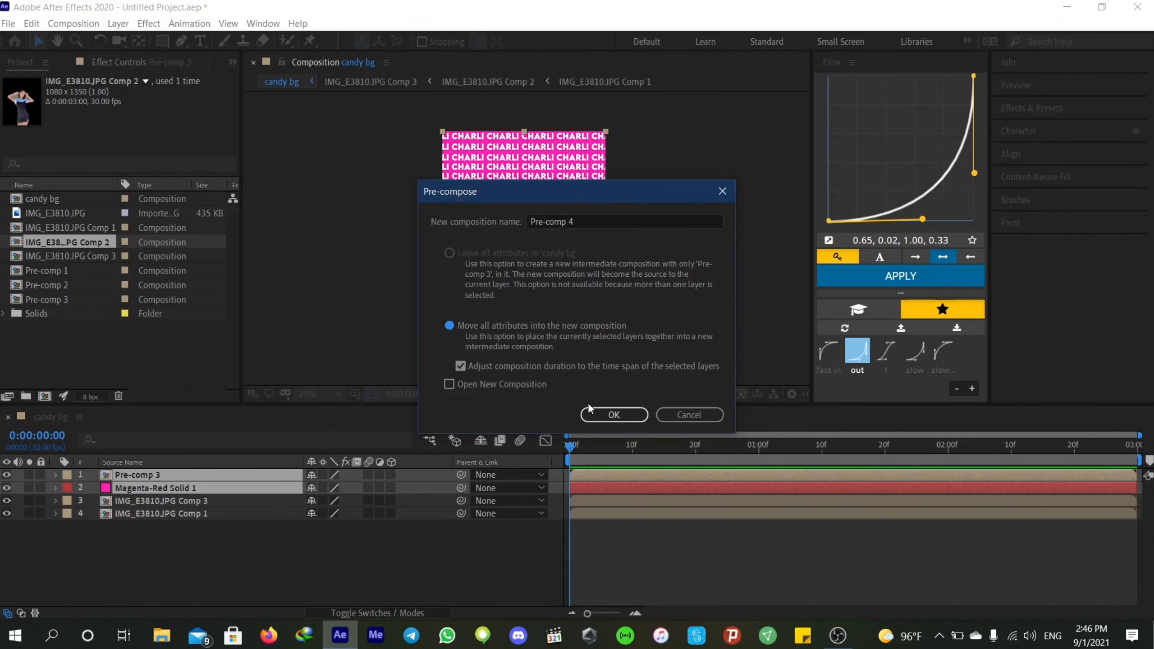
left_click(616, 412)
Apply S_DropShadow to the text layer inside the new background pre-comp and set its shadow opacity to about 0.22
mouse_move(160, 472)
left_mouse_down()
mouse_move(154, 491)
mouse_move(160, 477)
left_mouse_up()
double_click(160, 478)
left_click(577, 475)
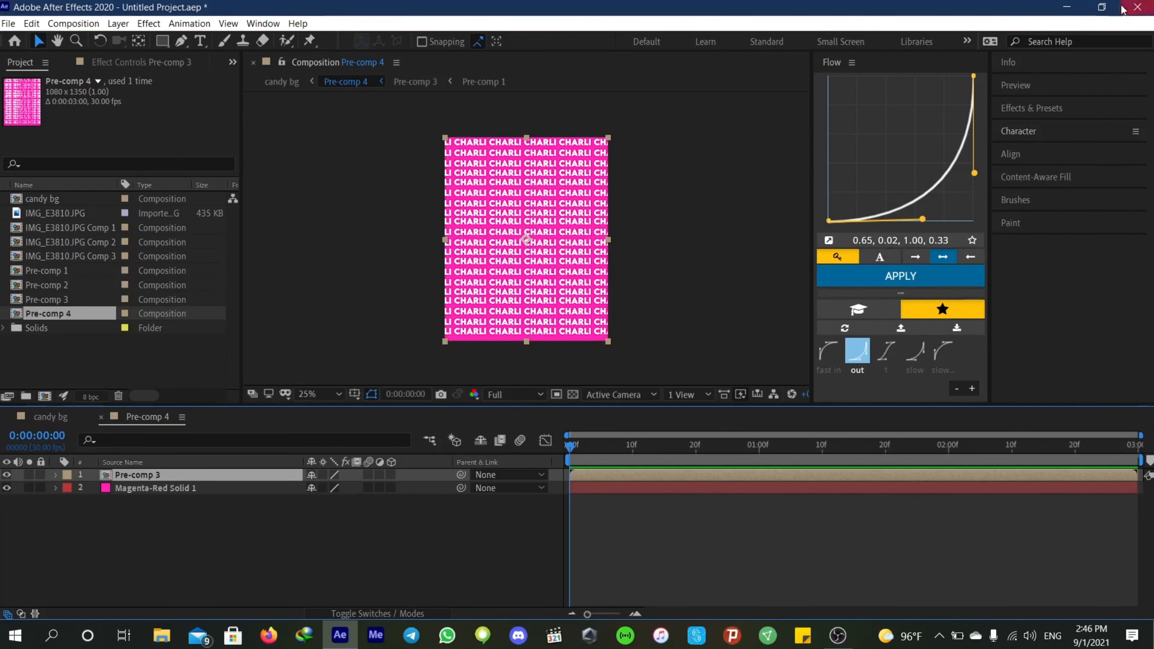
left_click(1030, 112)
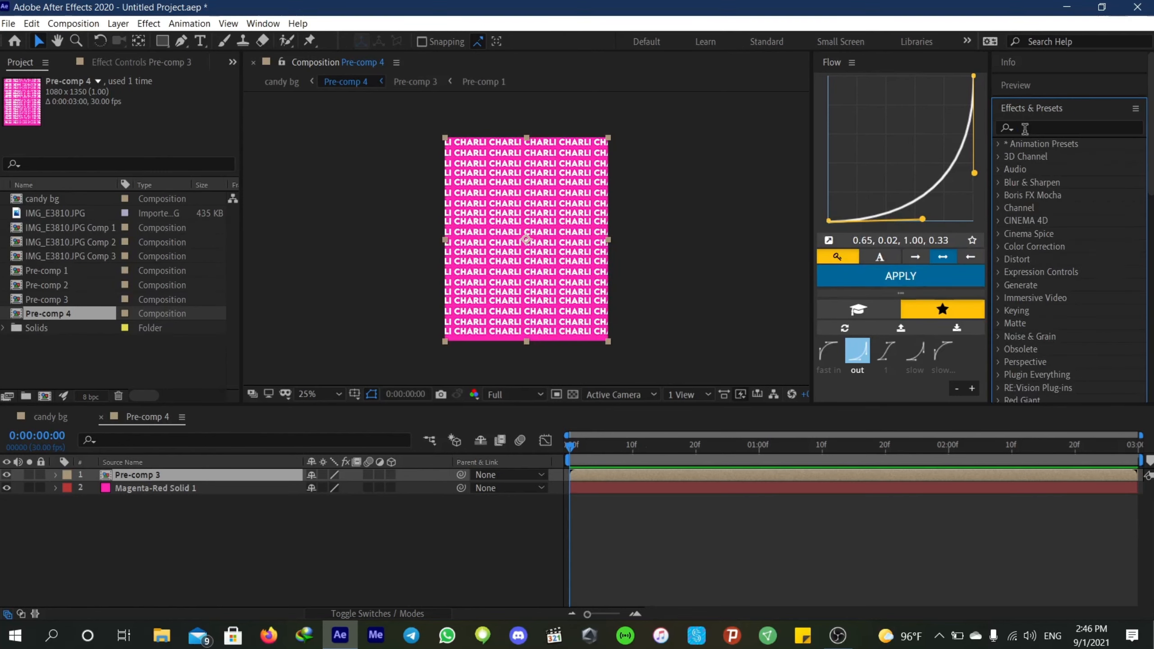
left_click(1025, 128)
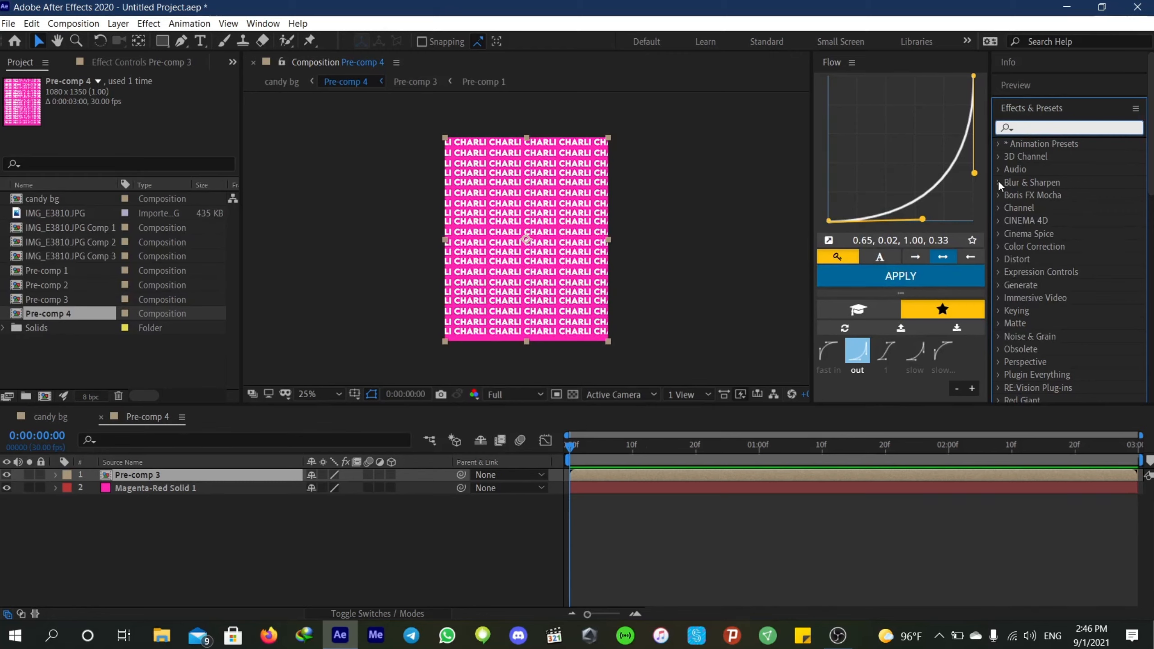
type("S")
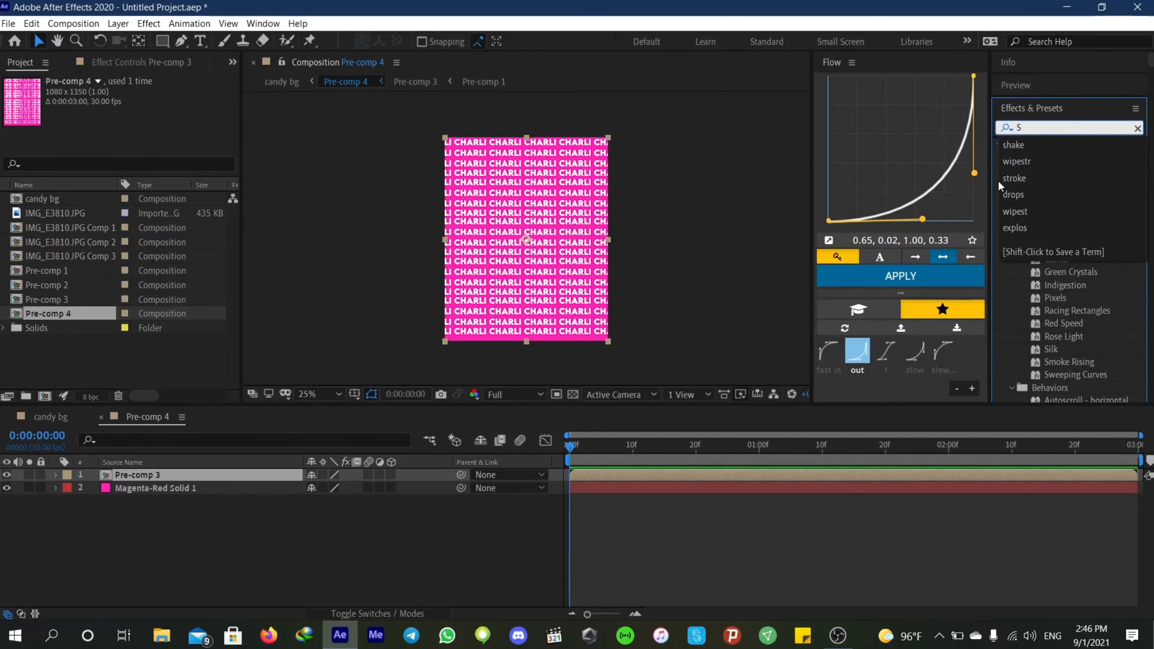
type("_dr")
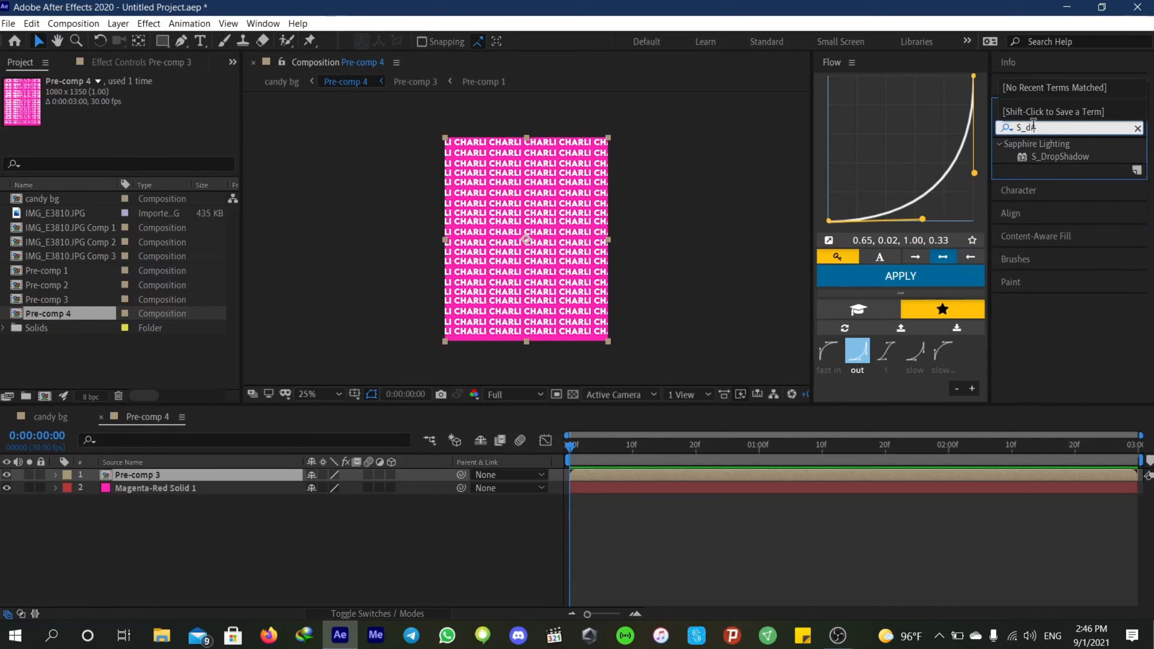
double_click(1060, 156)
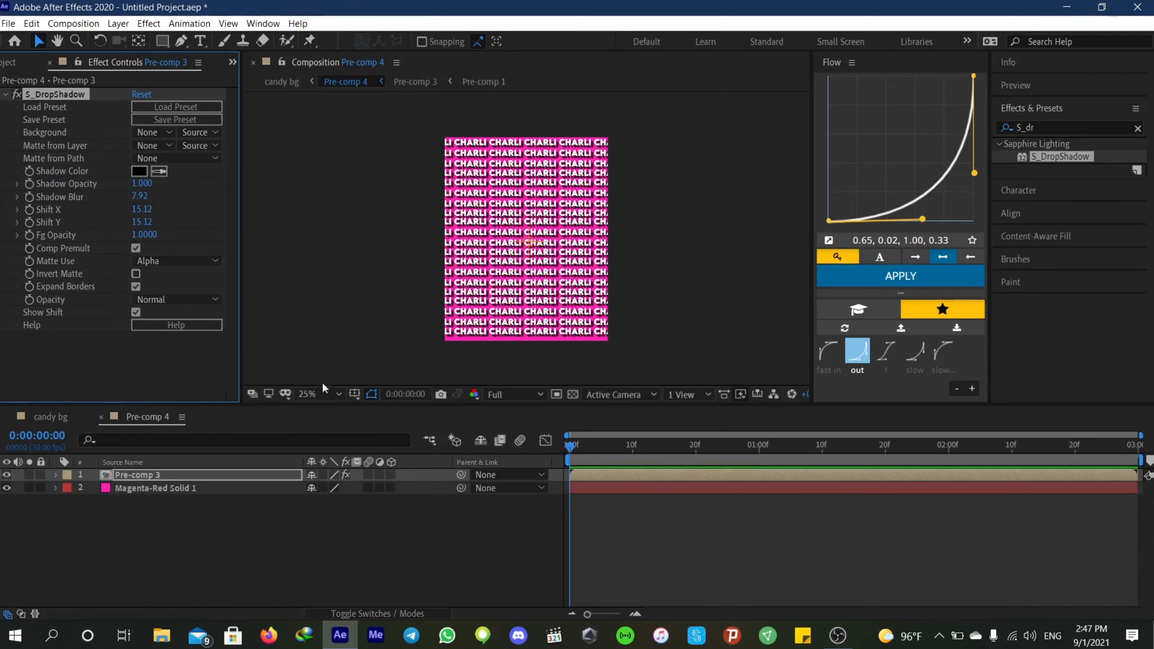
left_click_drag(141, 183, 82, 182)
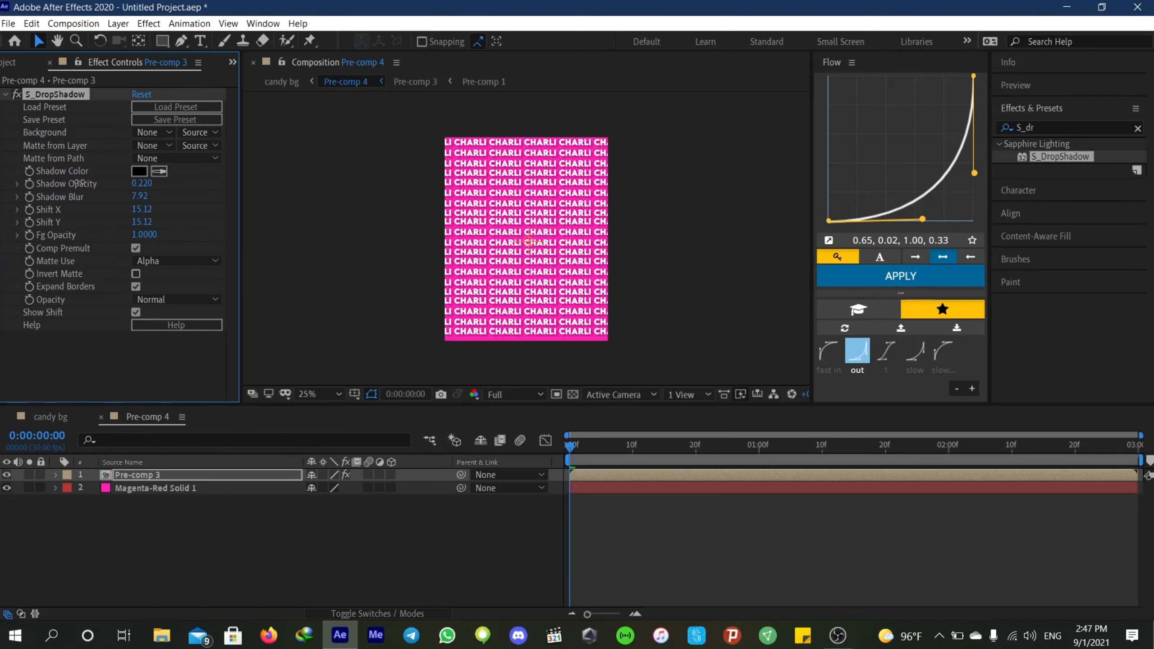
left_click(612, 512)
Move the pink text background pre-comp beneath the woman's cutout layer in the candy bg composition
left_click(26, 416)
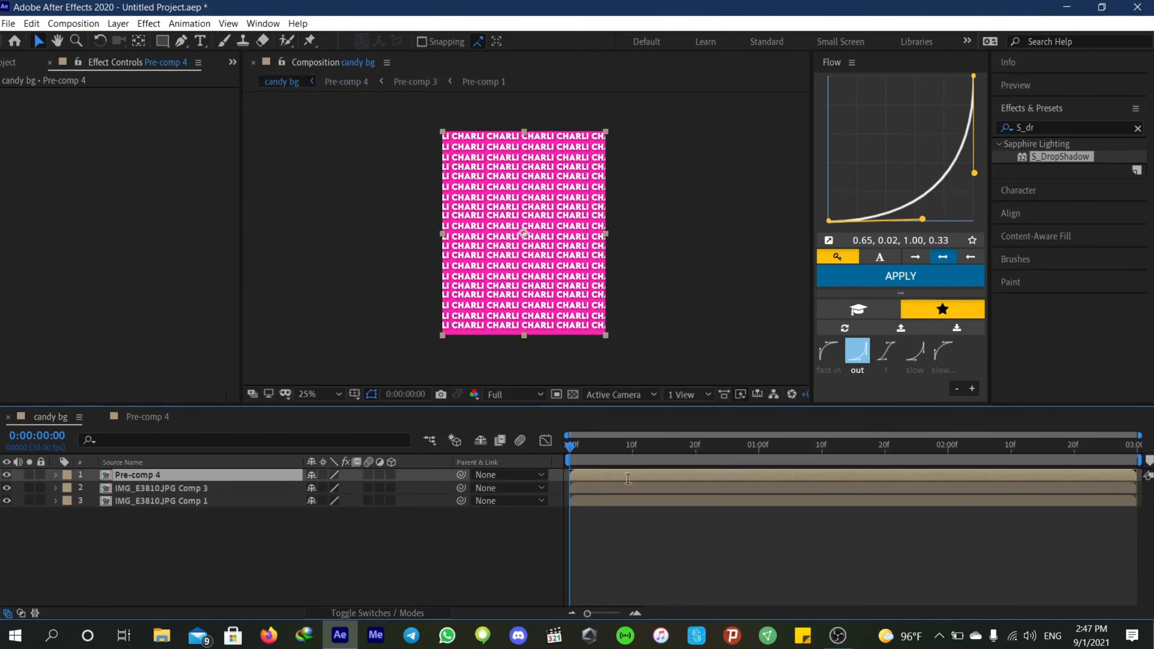
left_click_drag(175, 475, 167, 493)
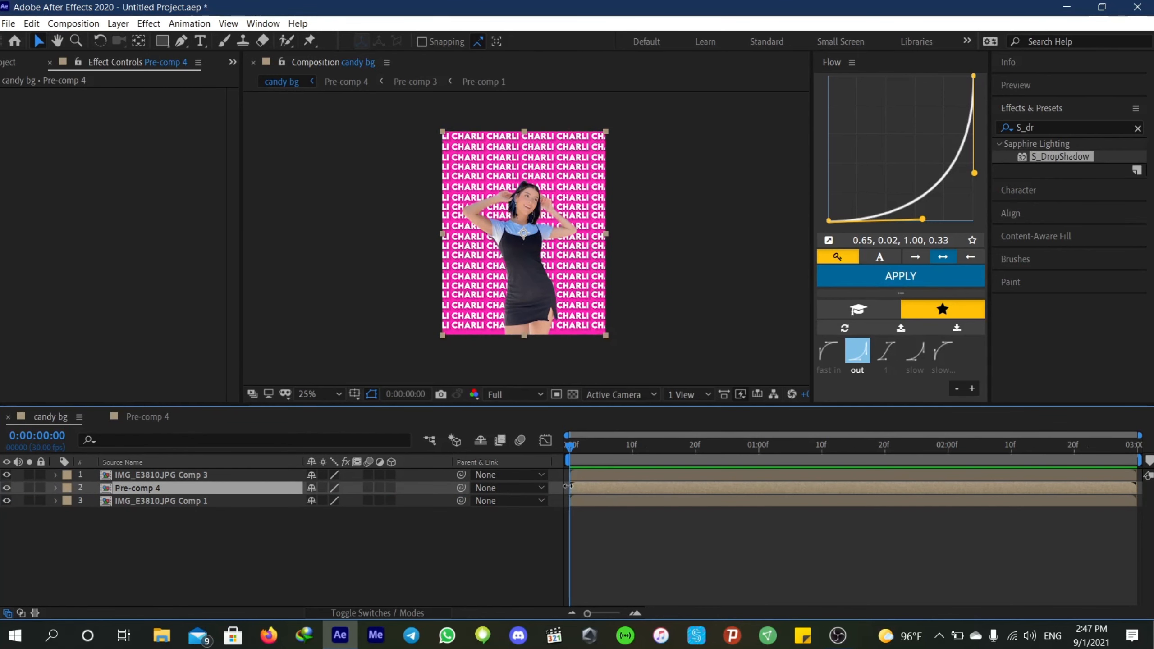
Draw a closed Pen mask on Pre-comp 4 that keeps its left side, cutting diagonally from the upper-right corner down behind the woman
left_click(180, 41)
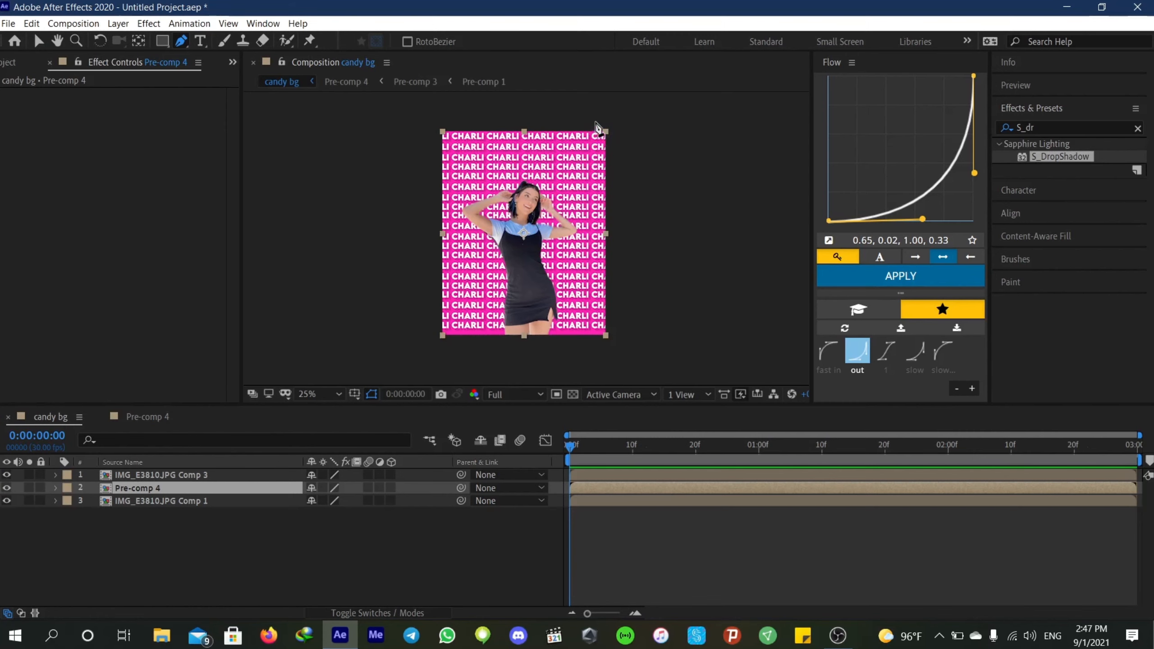
left_click(615, 123)
left_click(578, 166)
left_click(539, 198)
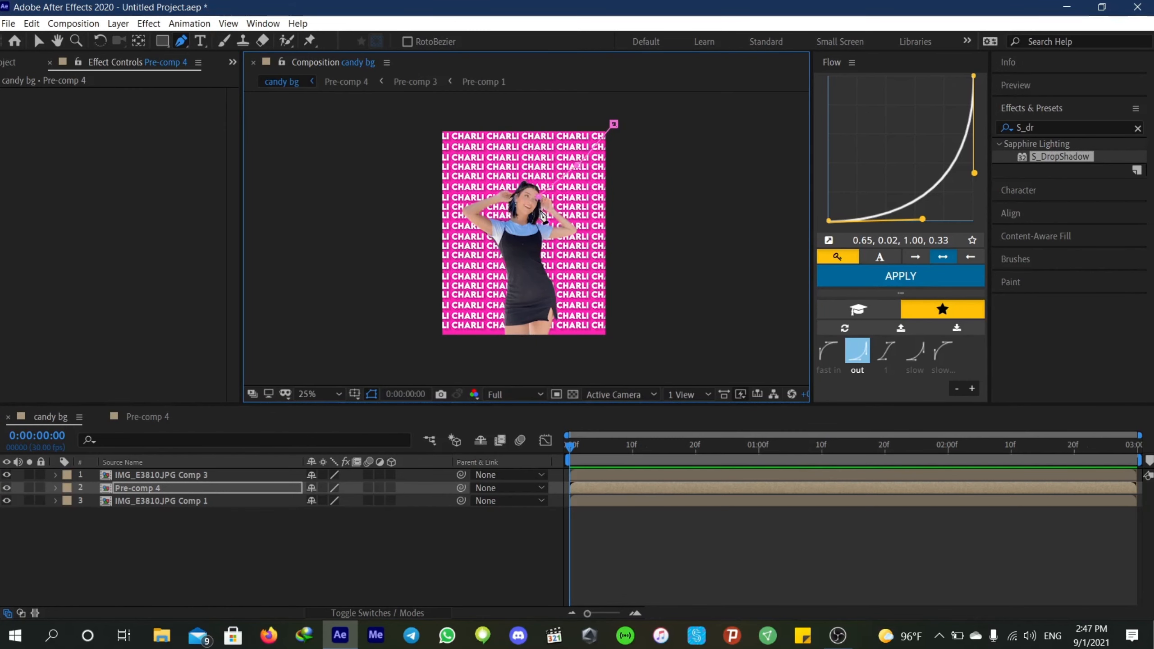
left_click(554, 247)
left_click(511, 287)
left_click(491, 310)
left_click(492, 330)
left_click(497, 353)
left_click(458, 359)
left_click(399, 340)
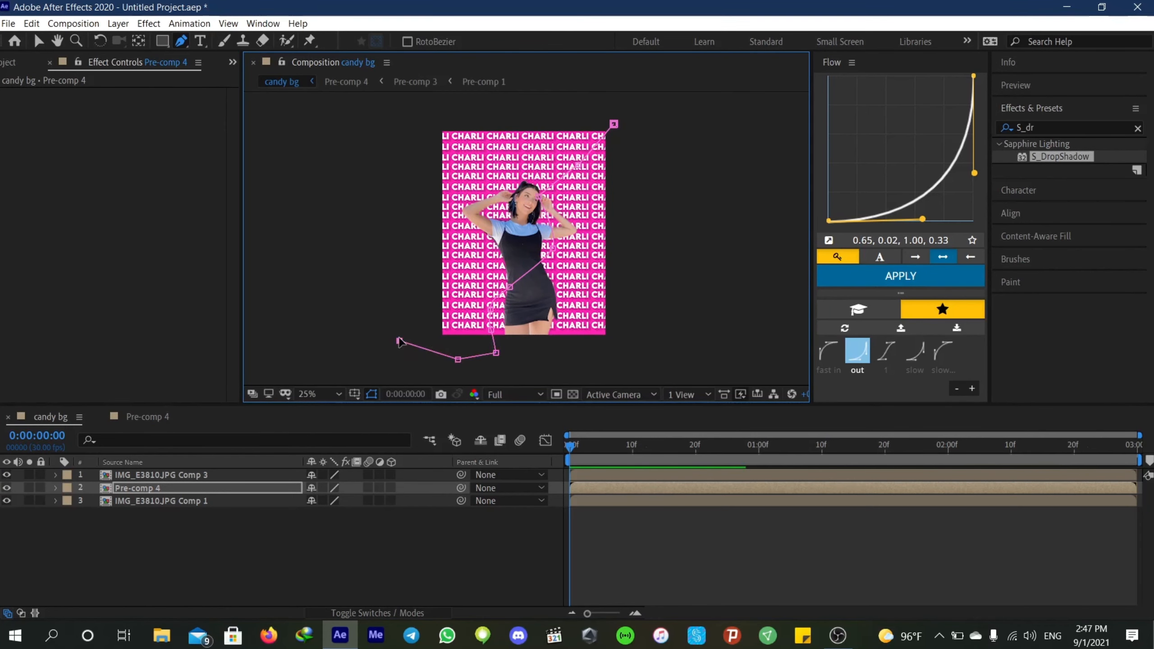
left_click(388, 210)
left_click(430, 111)
left_click(497, 111)
left_click(614, 124)
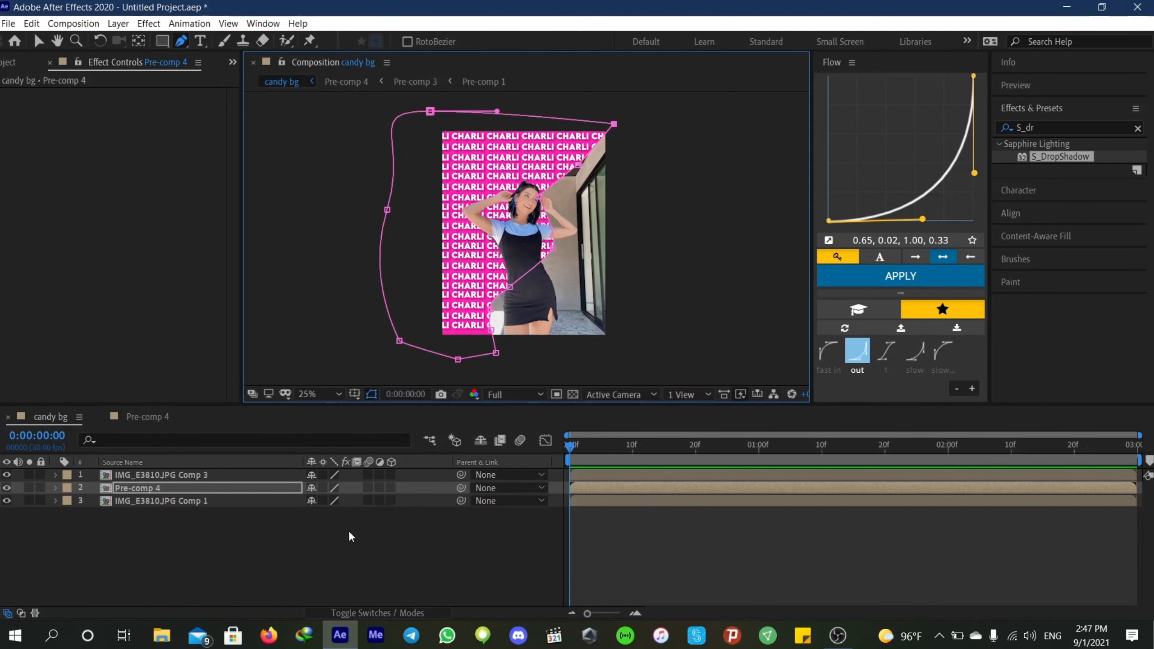
Set the feather of the pink background's mask to 105 pixels and collapse the layer's properties
key("f")
left_click_drag(329, 519, 430, 511)
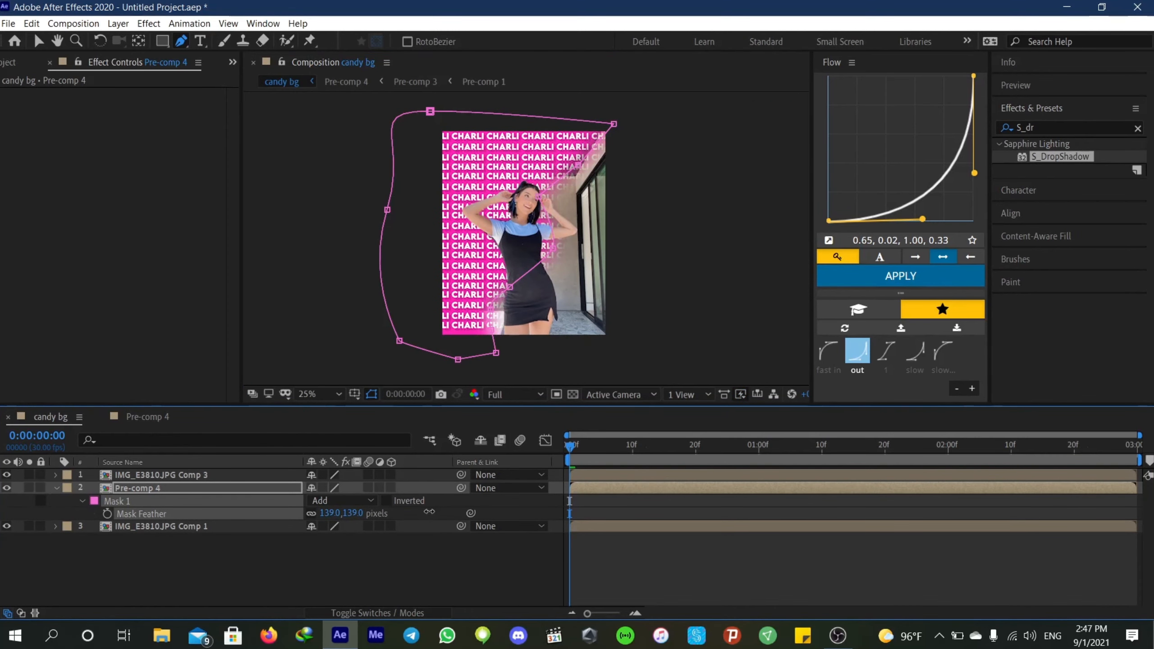
left_click(631, 575)
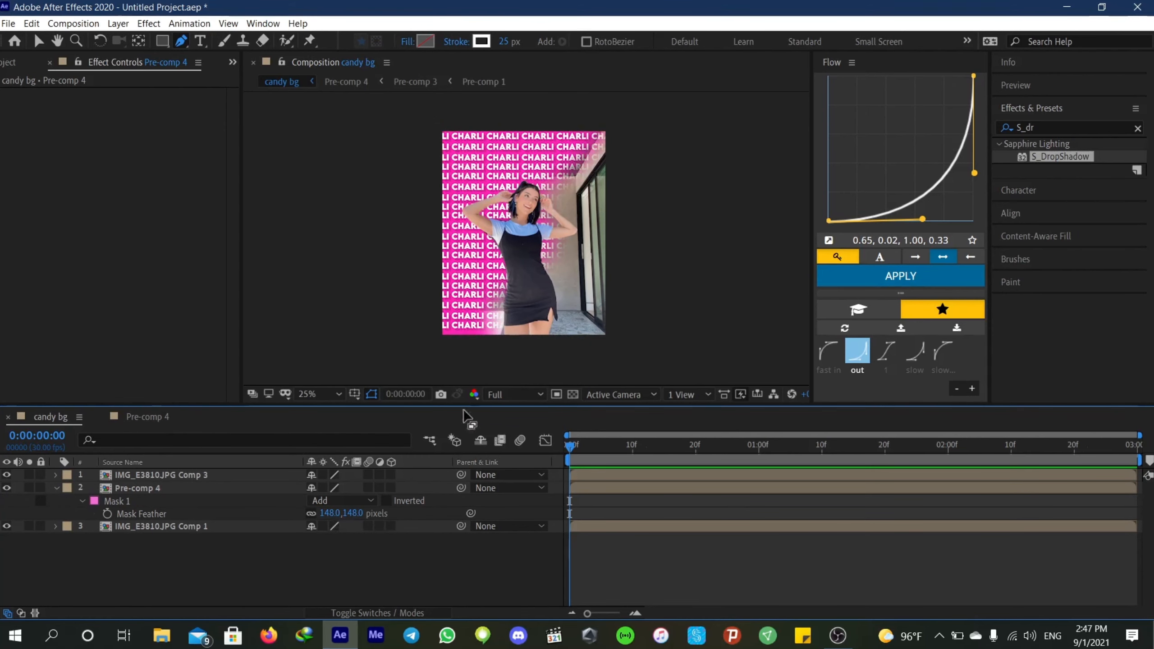
left_click_drag(332, 522, 215, 510)
left_click(481, 534)
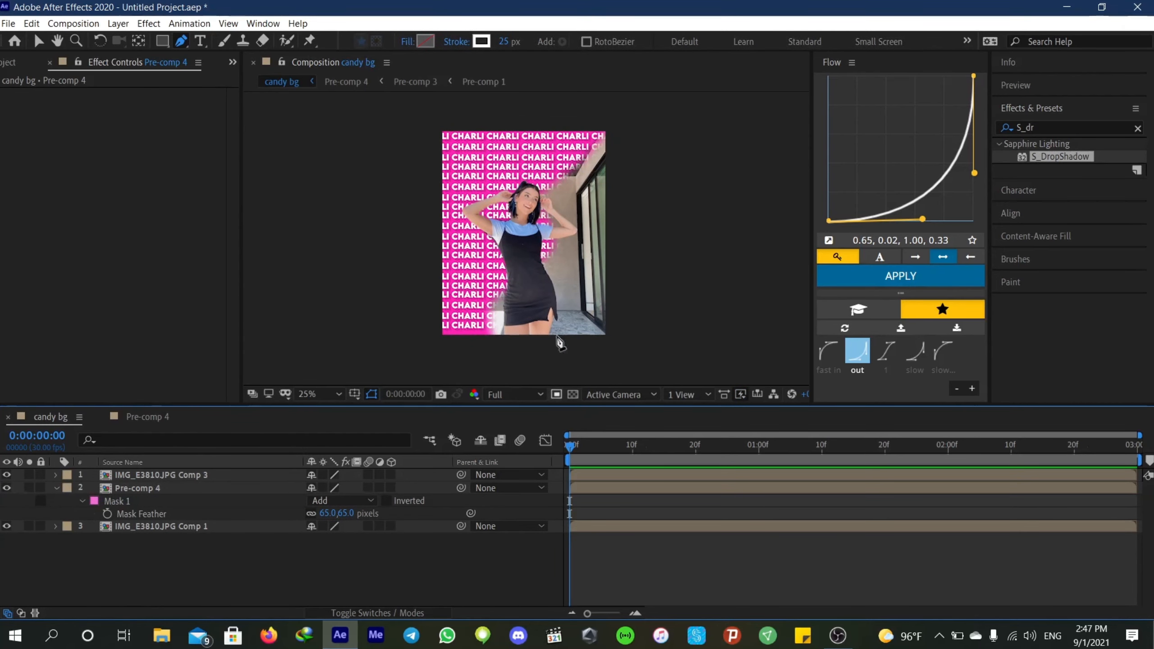
key("period")
key("comma")
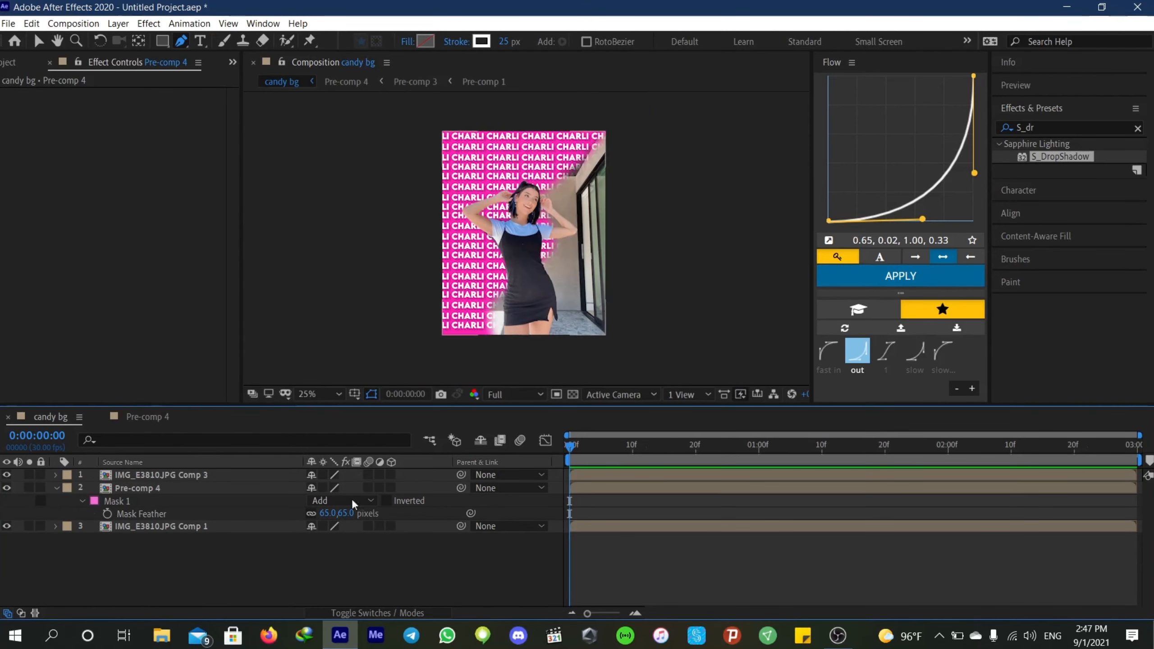
left_click_drag(337, 513, 354, 502)
left_click(595, 555)
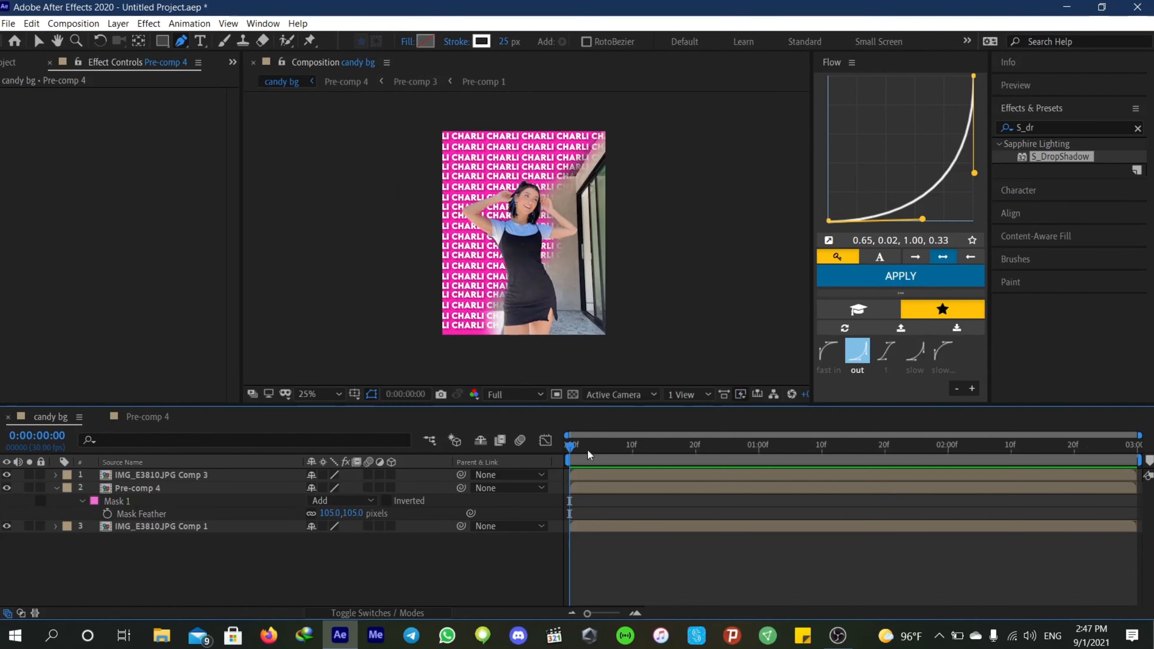
left_click(56, 487)
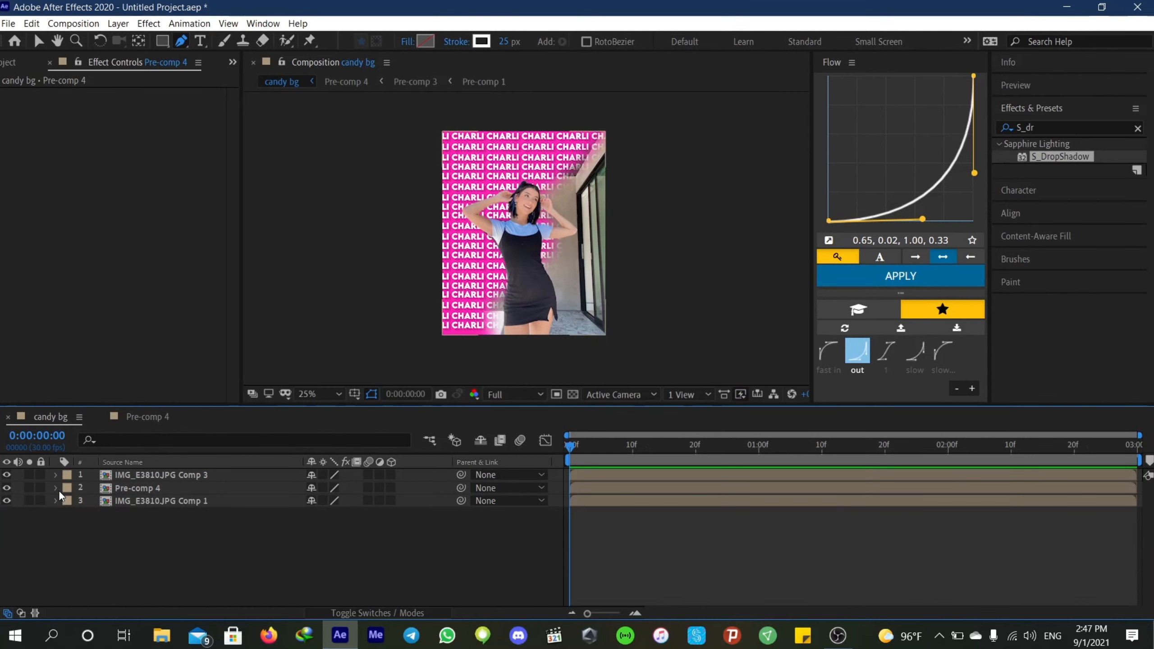
Precompose the woman's cutout layer, moving all attributes into the new composition IMG_E3810.JPG Comp 4
left_click(190, 462)
left_click(186, 475)
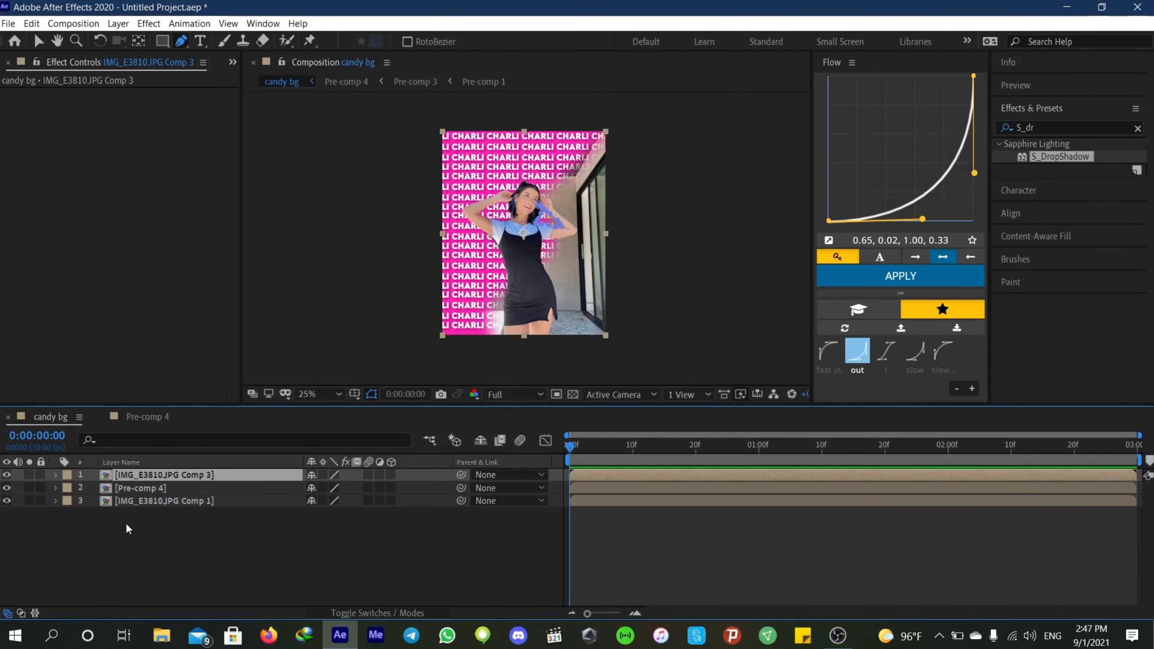
key("v")
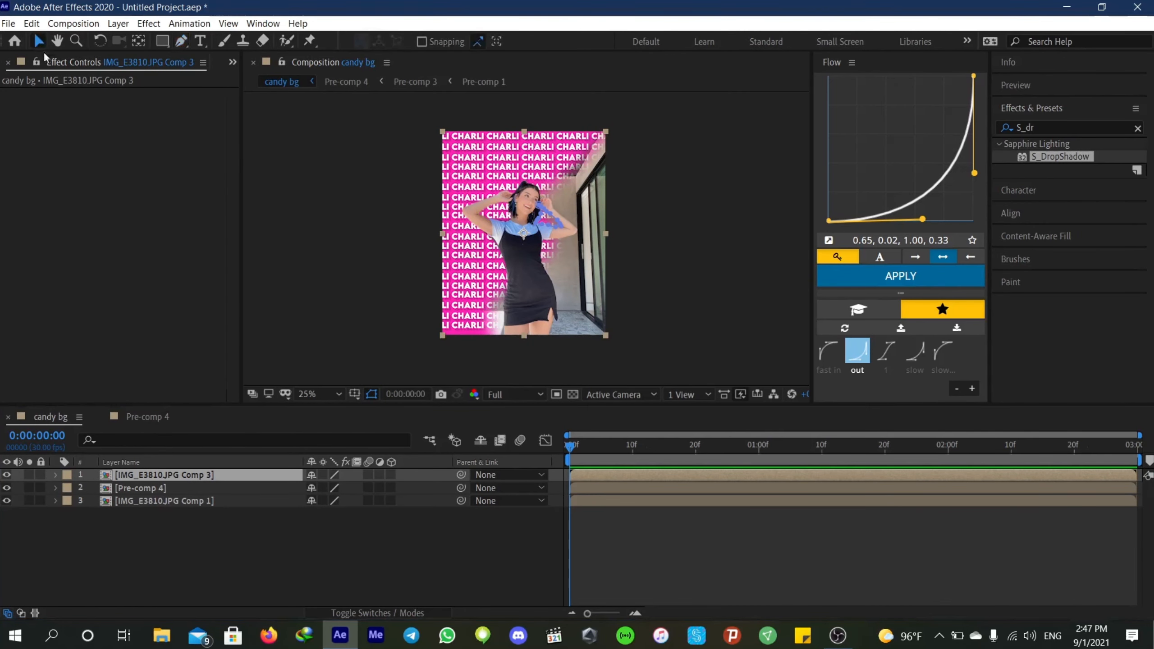
left_click(624, 544)
left_click(591, 481)
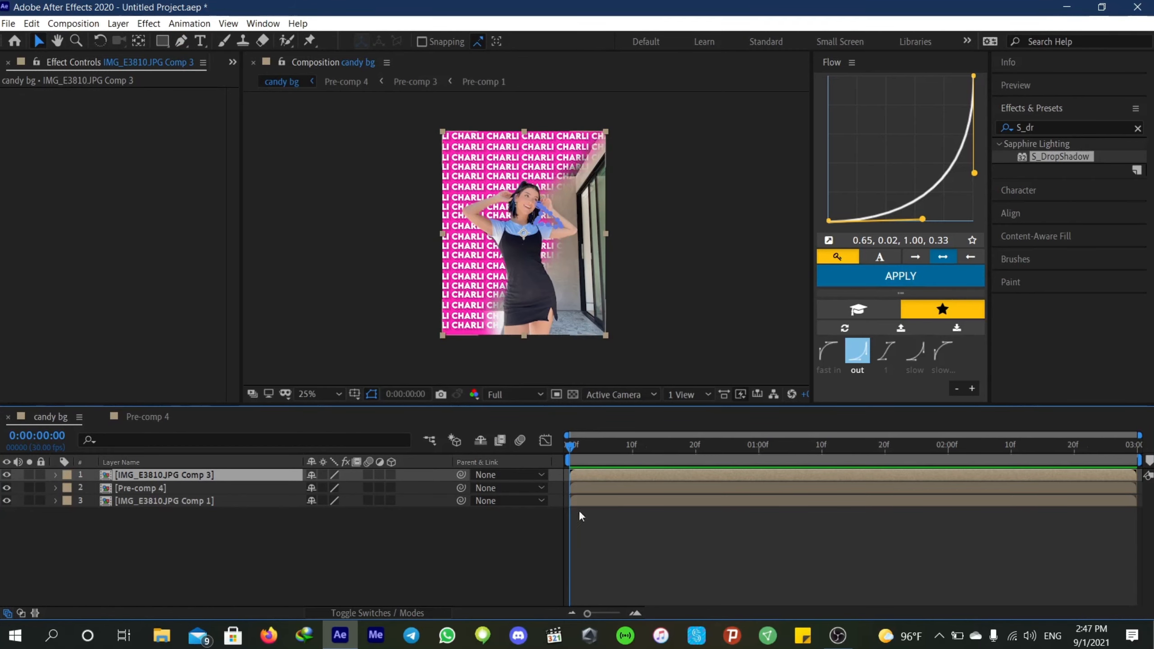
left_click(580, 509)
left_click(579, 473)
key("ctrl+shift+c")
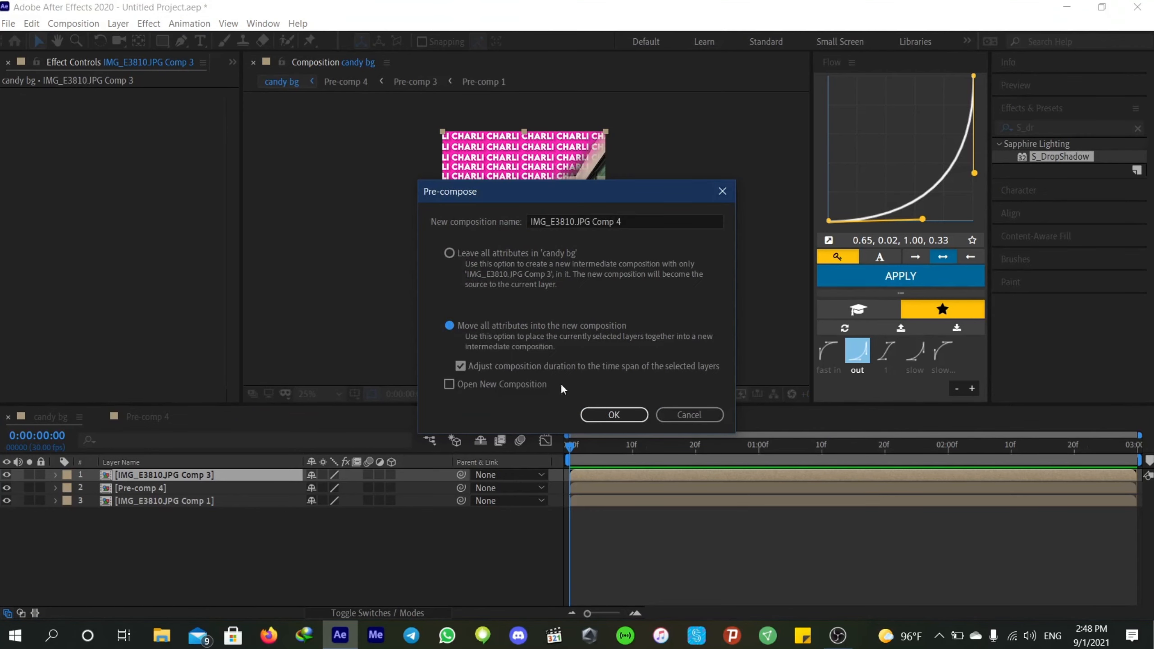
left_click(590, 412)
Add a Stroke layer style to the woman's cutout layer and set the stroke color to white (FFFFFF)
right_click(584, 477)
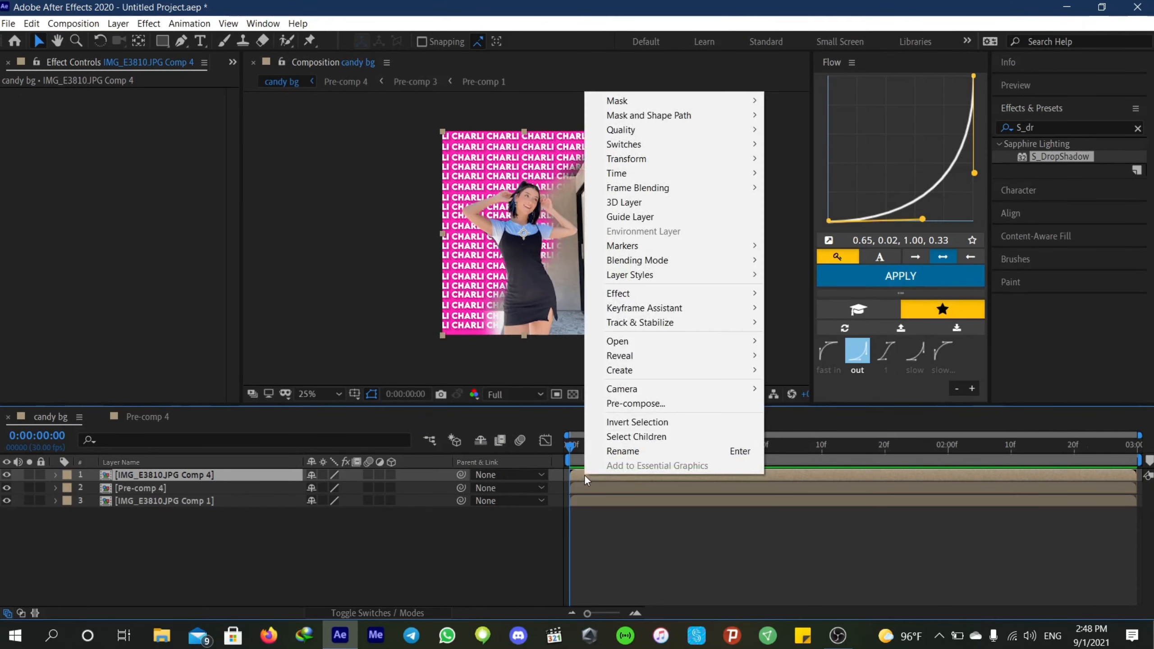
mouse_move(662, 273)
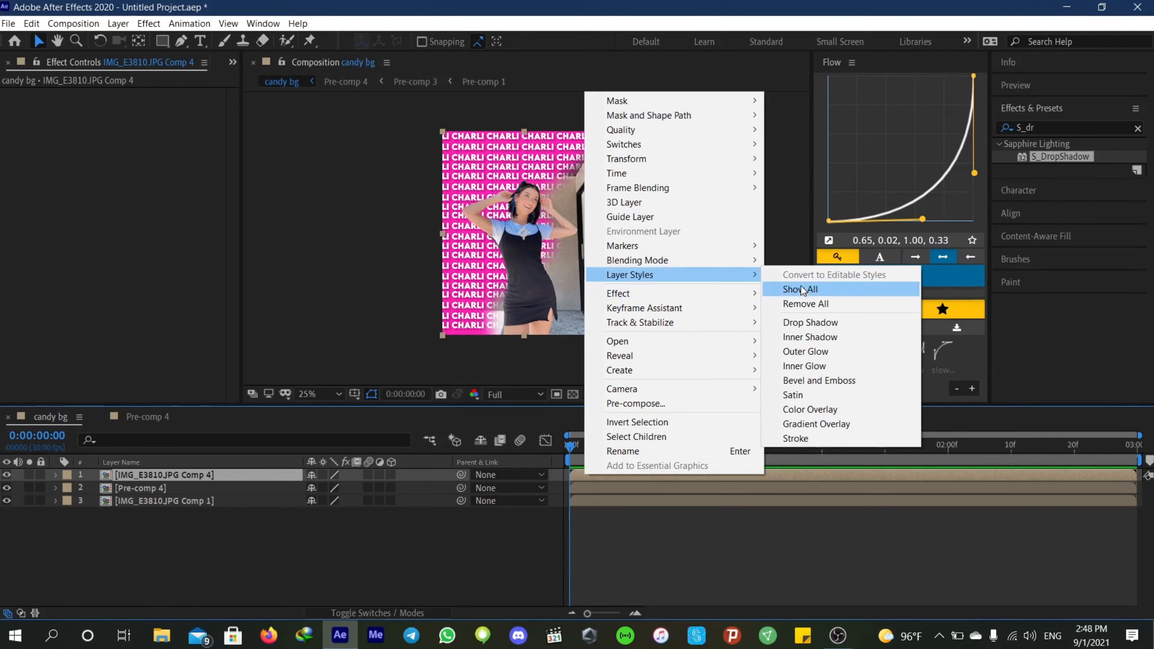
left_click(806, 442)
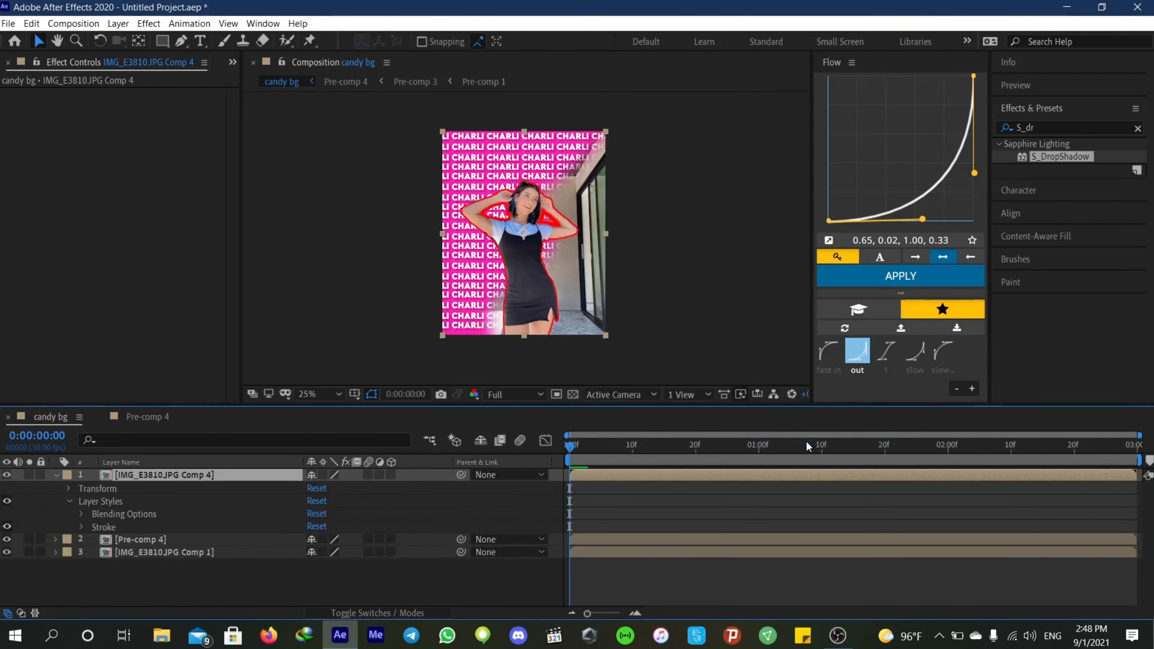
left_click(80, 528)
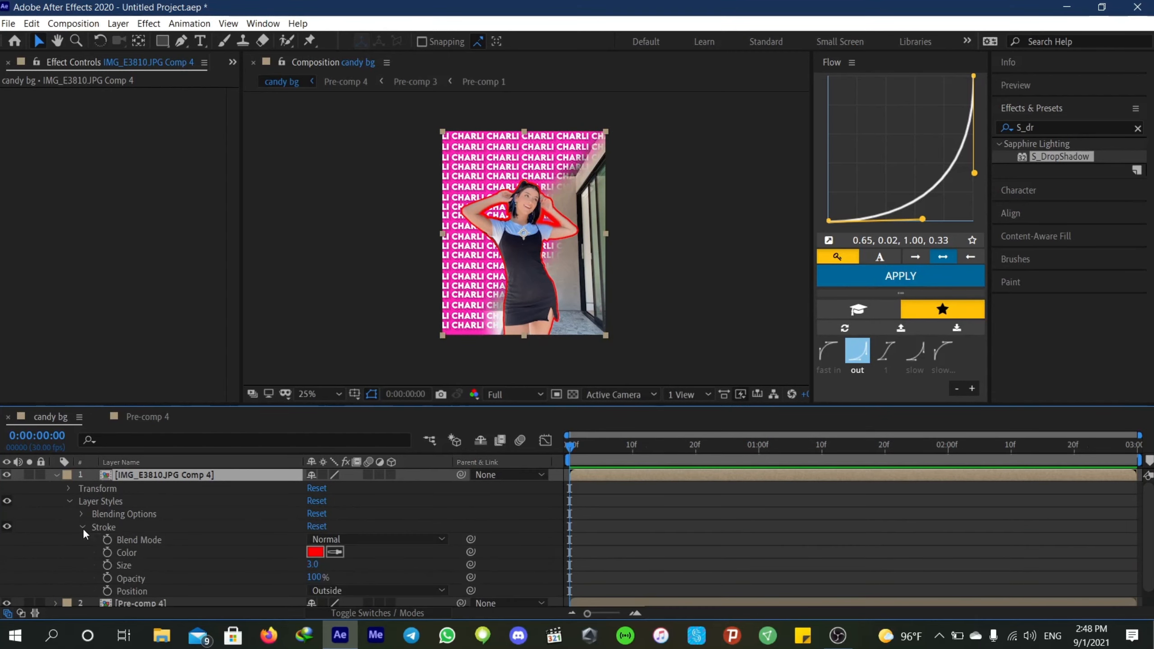
scroll(110, 529, "down", 1)
left_click(315, 536)
left_click_drag(711, 311, 643, 143)
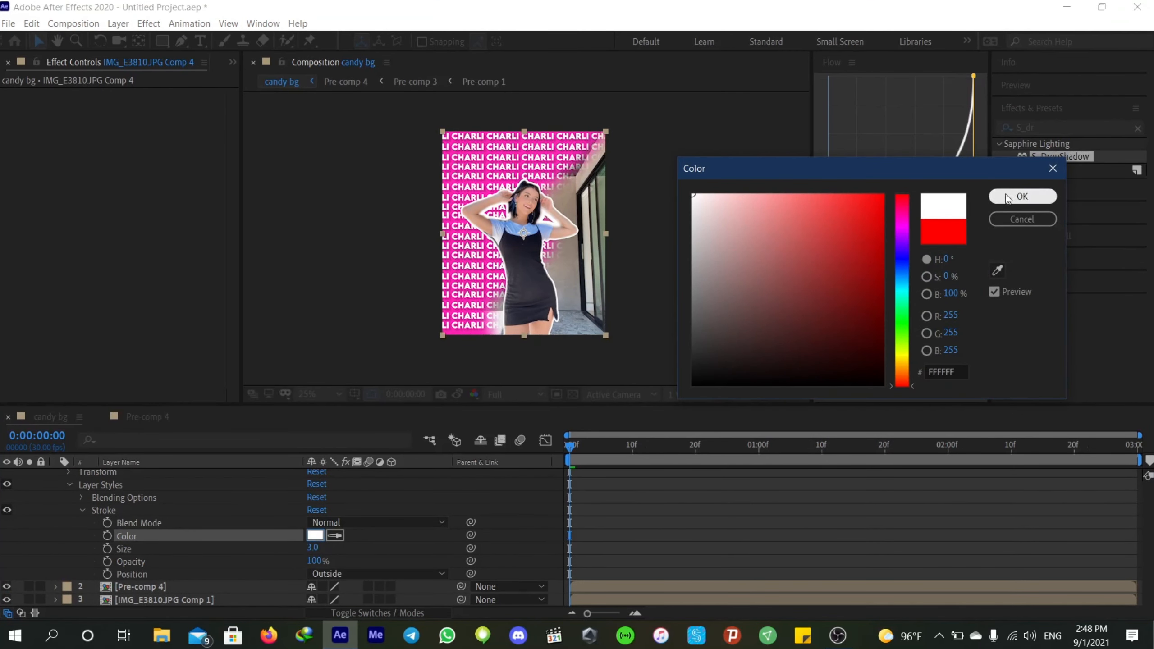
left_click(1023, 196)
Set the size of the cutout's white stroke to 3.8 and keep the cutout layer selected
mouse_move(313, 547)
left_mouse_down()
mouse_move(347, 552)
mouse_move(323, 559)
left_mouse_up()
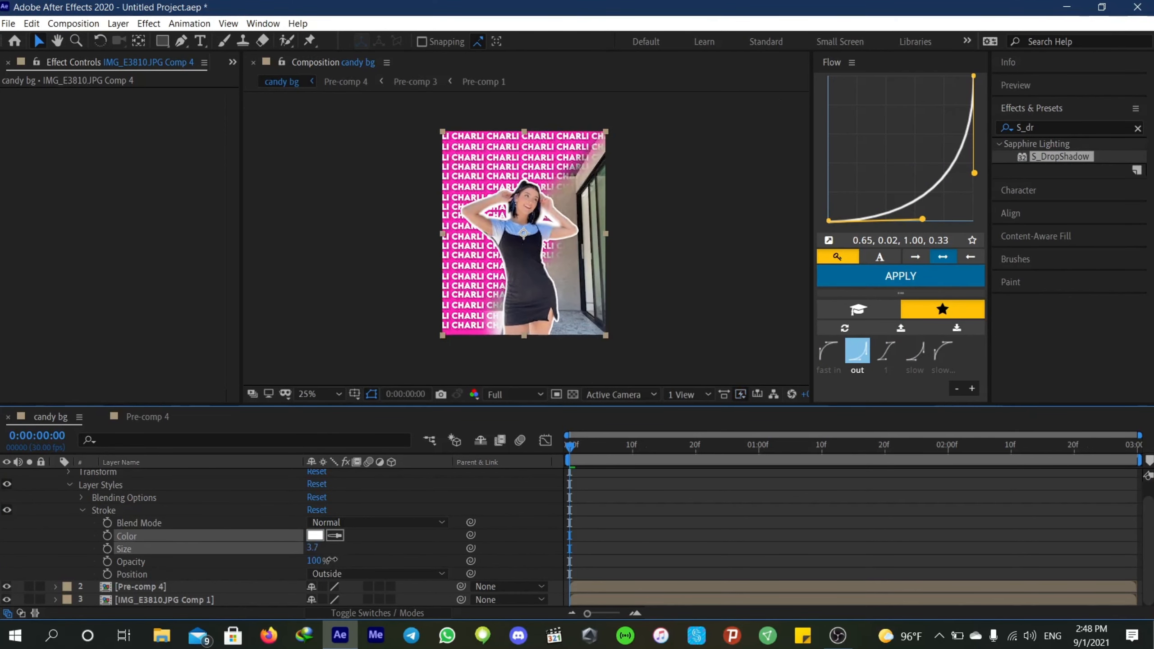
left_click(655, 531)
scroll(649, 531, "up", 1)
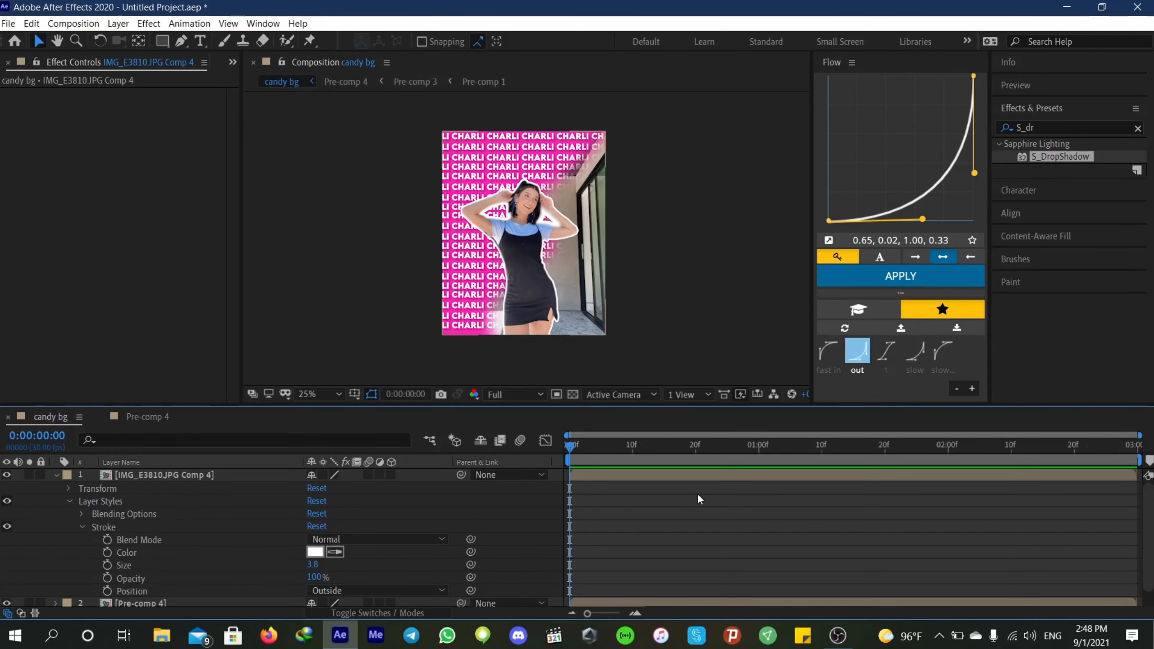
left_click(654, 478)
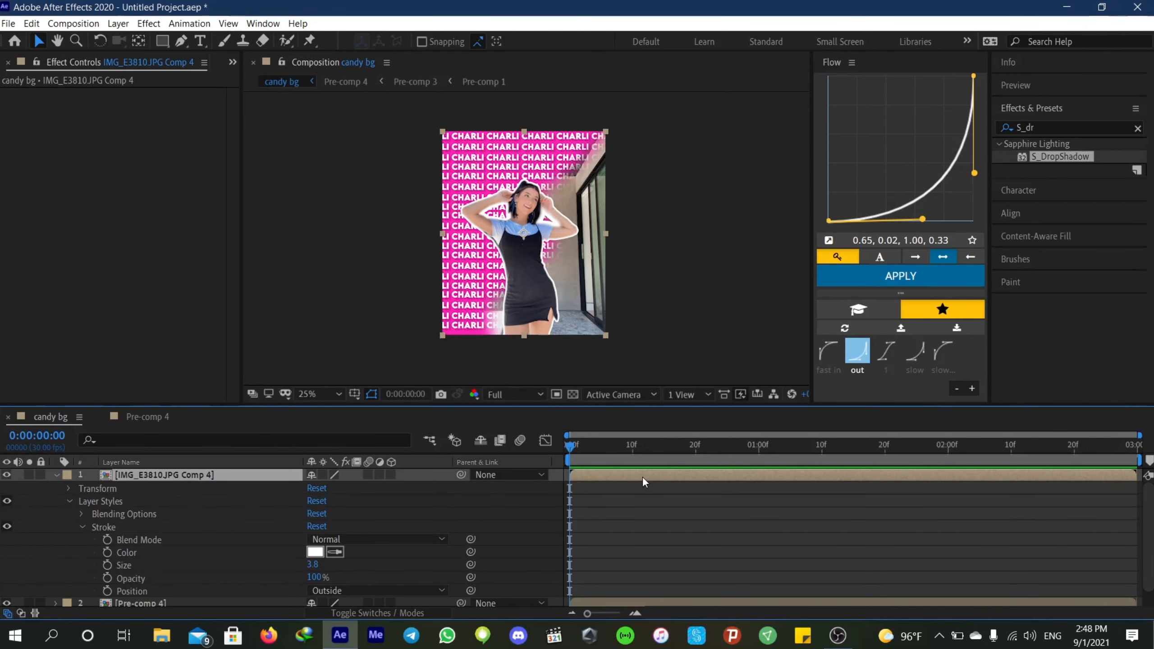
Duplicate the woman's cutout layer and set the lower copy's stroke color to pink (FF00A1)
key("ctrl+d")
left_click(610, 489)
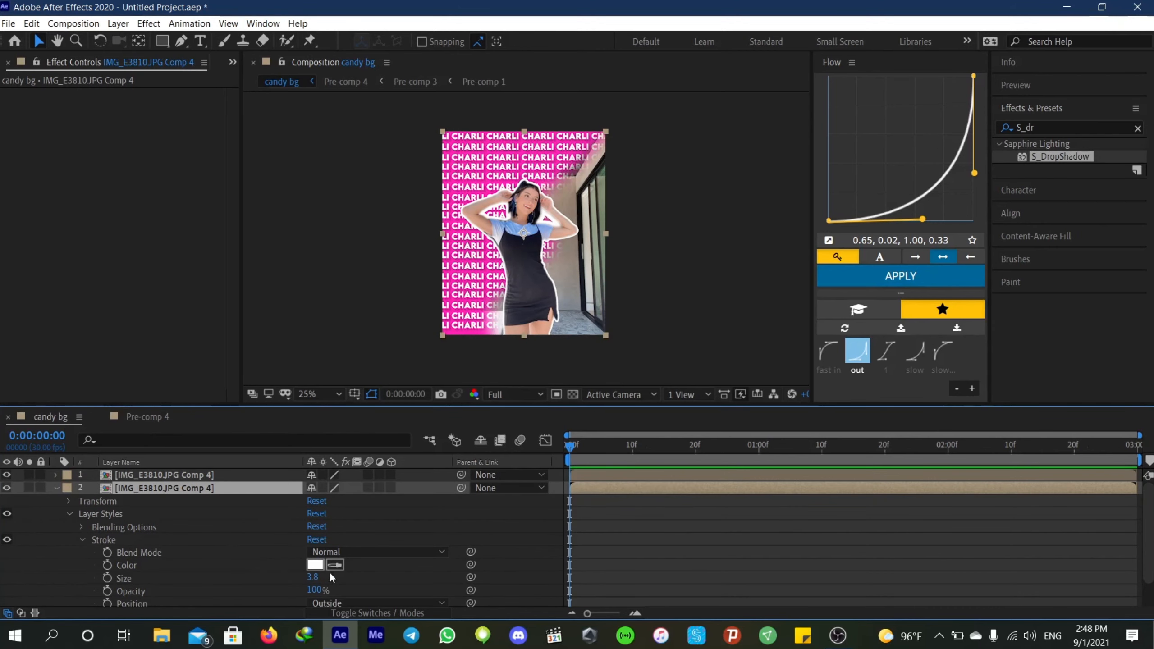
left_click(315, 565)
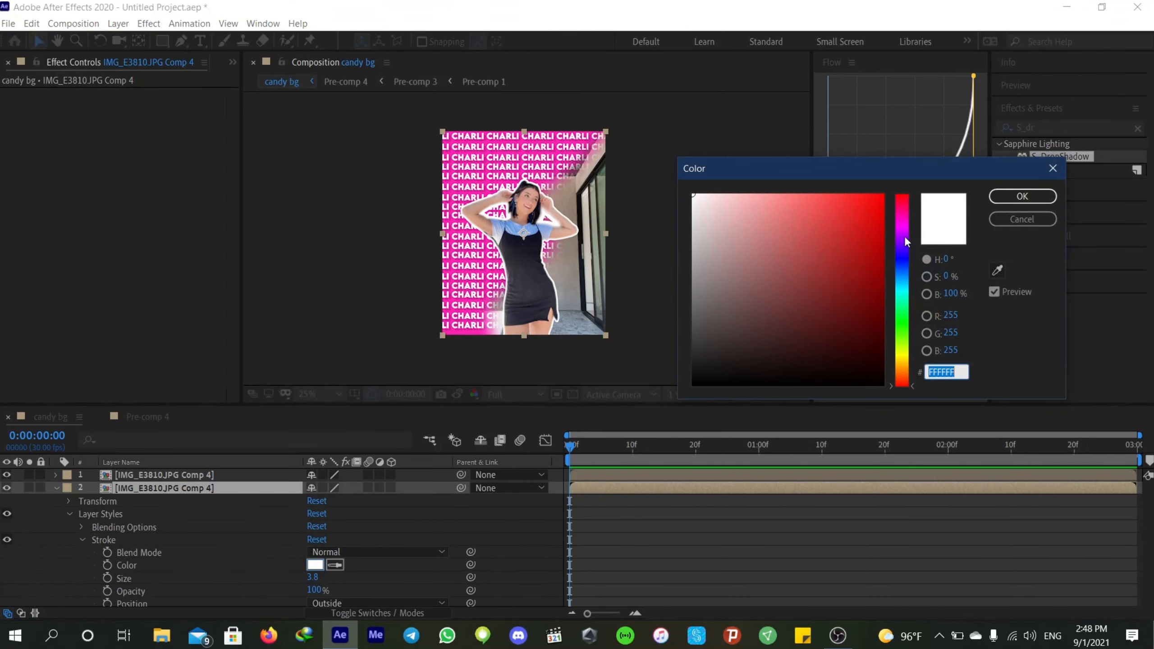
left_click_drag(903, 370, 906, 233)
left_click(878, 197)
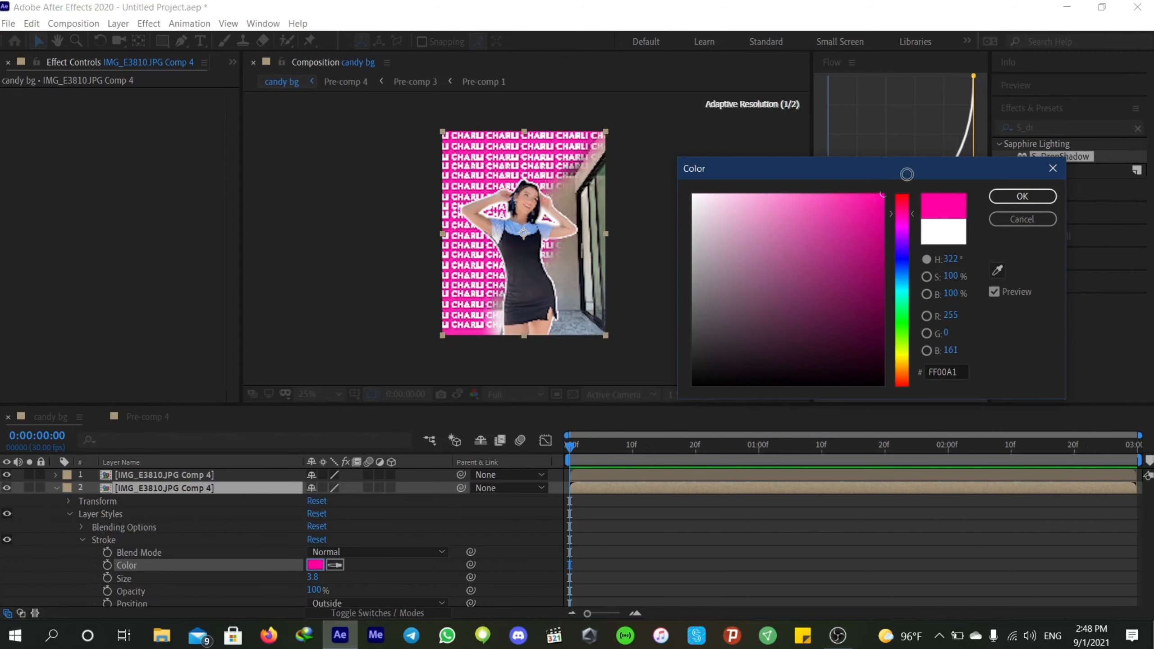
left_click(1023, 196)
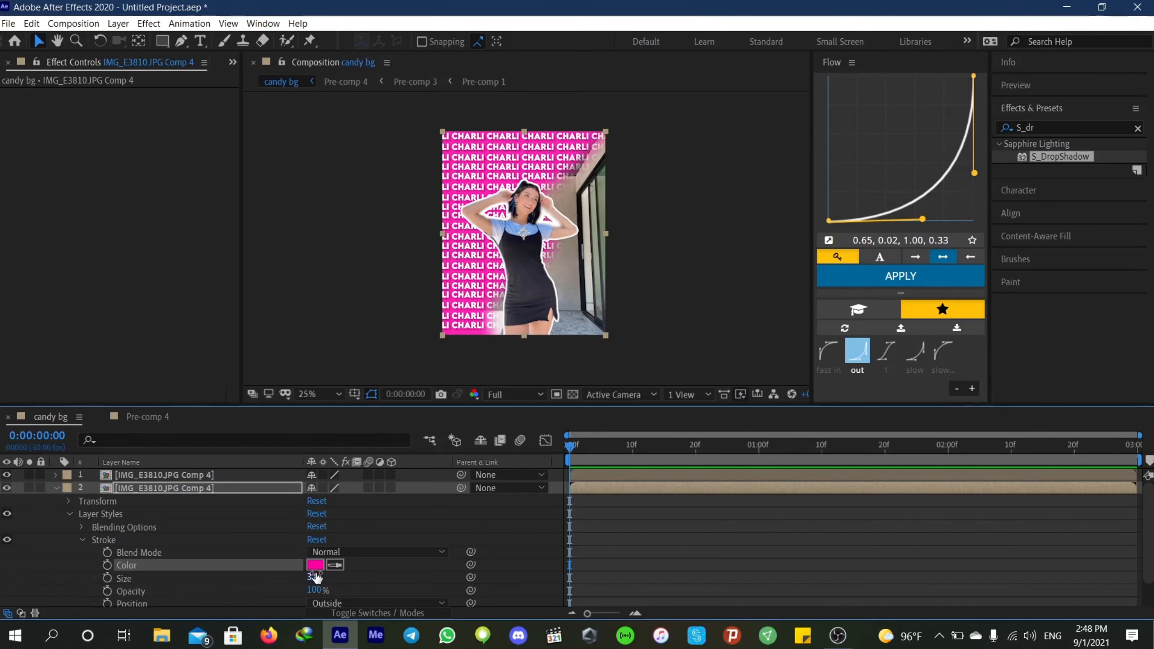
Set the size of the lower cutout's pink stroke to 14.7, collapse the layer's properties and keep the layer selected
left_click_drag(308, 576, 384, 565)
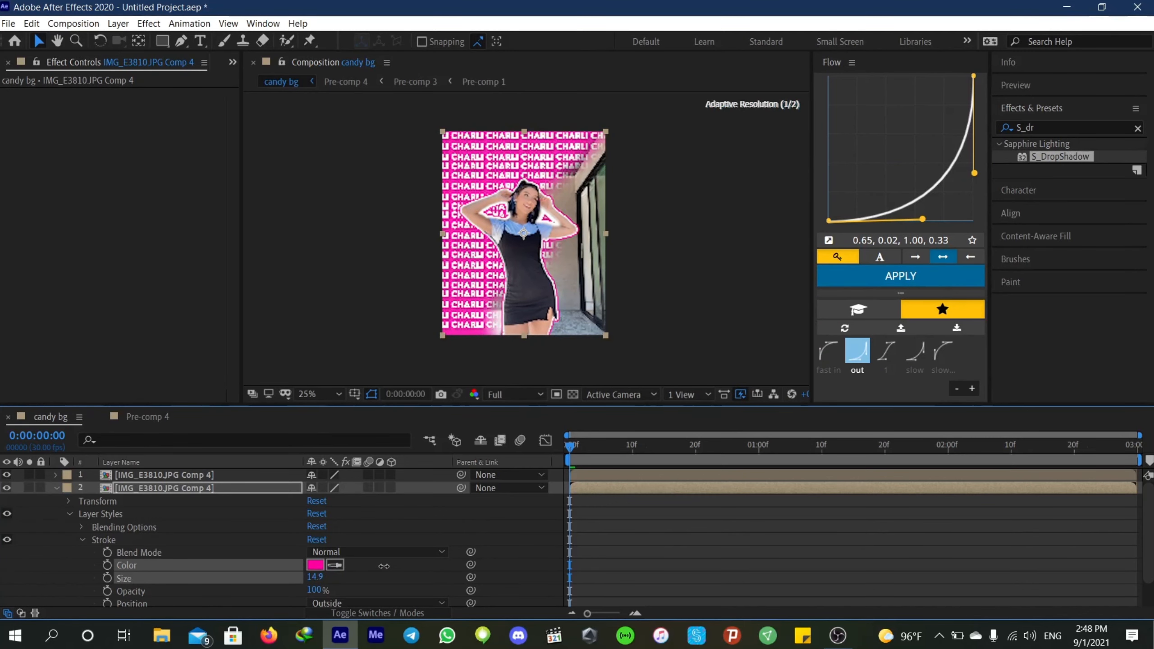
left_click(739, 545)
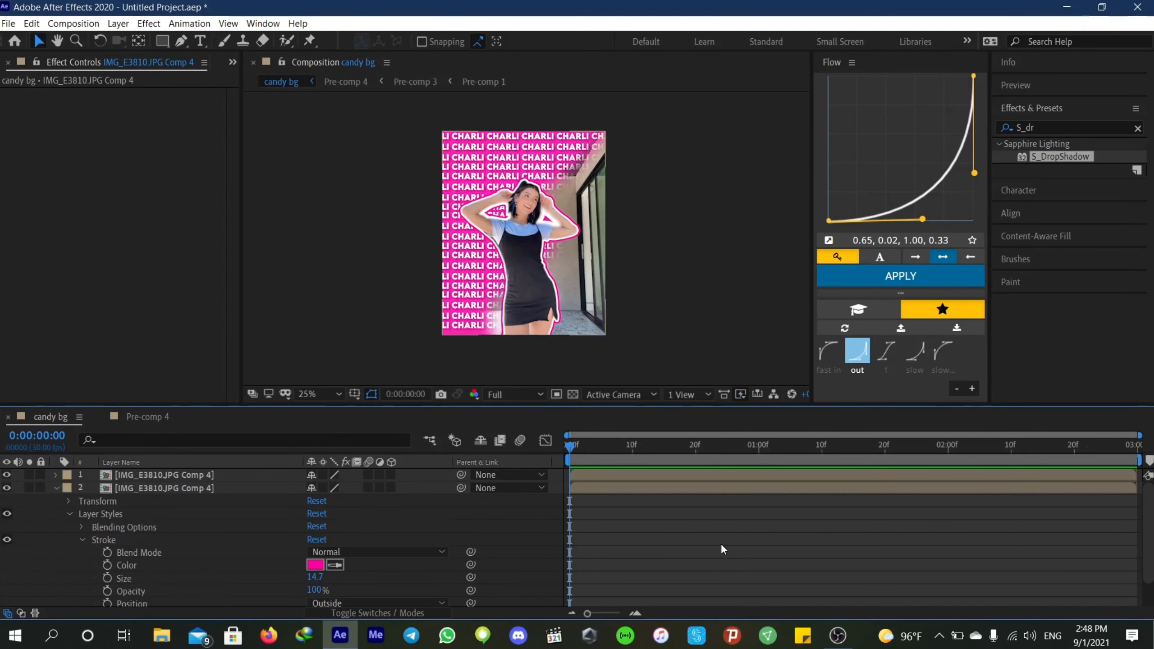
left_click(56, 488)
left_click(177, 487)
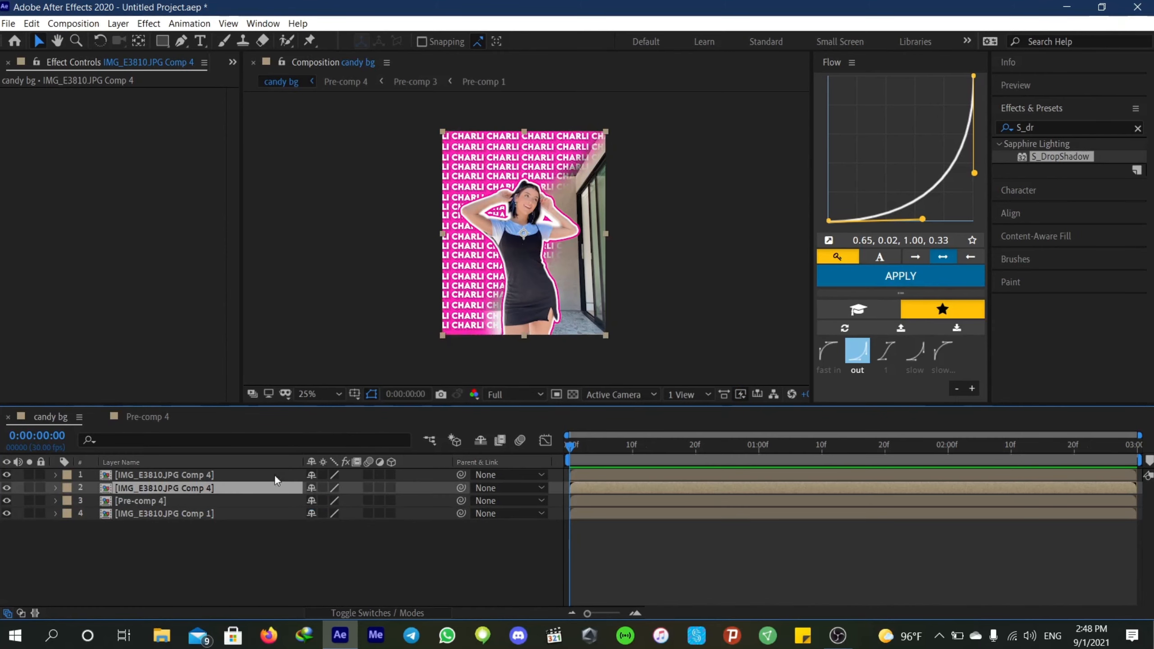
double_click(1063, 156)
left_click(41, 99)
key("Delete")
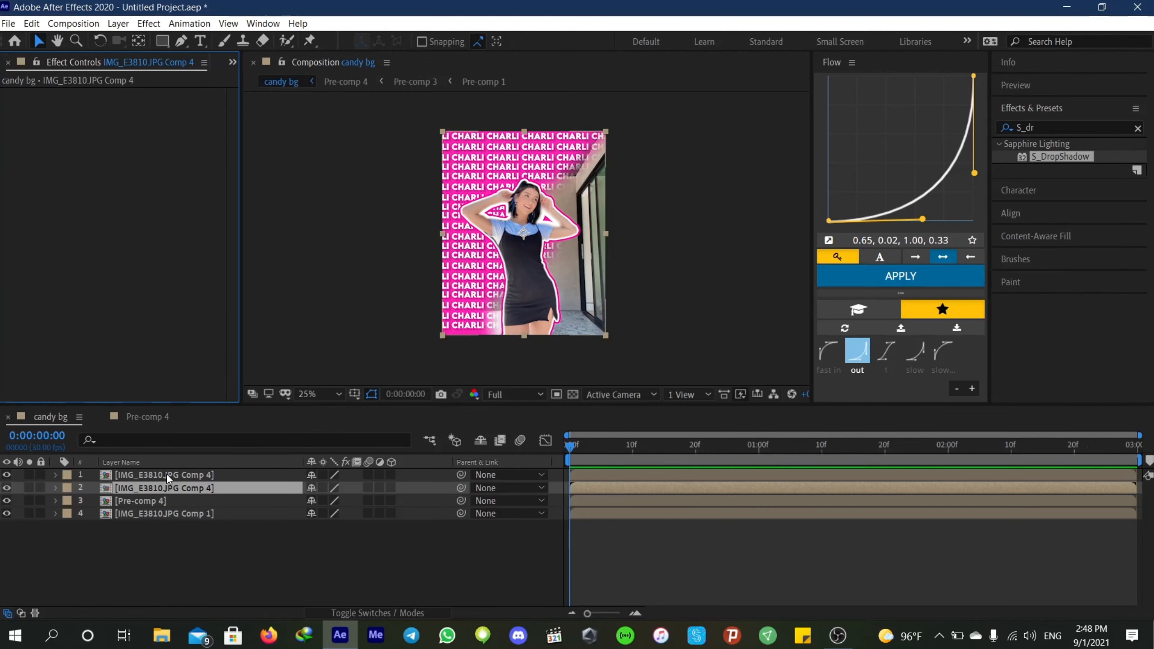
Precompose both outlined cutout layers together into Pre-comp 5
left_click(166, 475, "ctrl")
key("ctrl+shift+c")
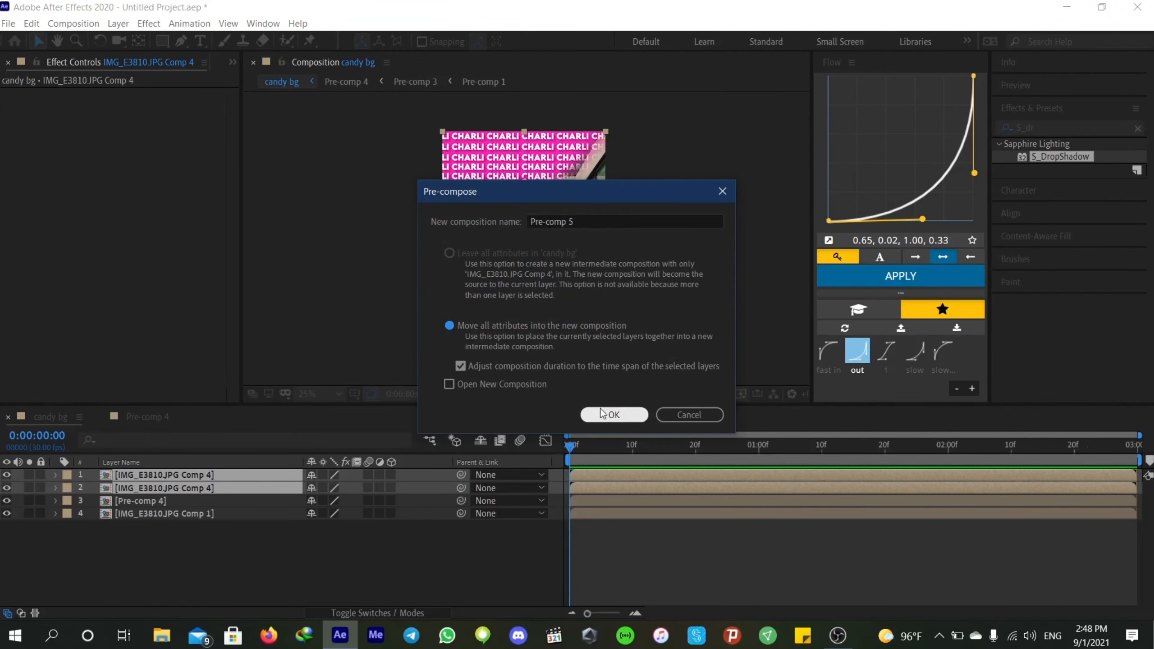
left_click(614, 415)
Apply S_DropShadow to Pre-comp 5 and set its shadow opacity to 0.280
double_click(1041, 158)
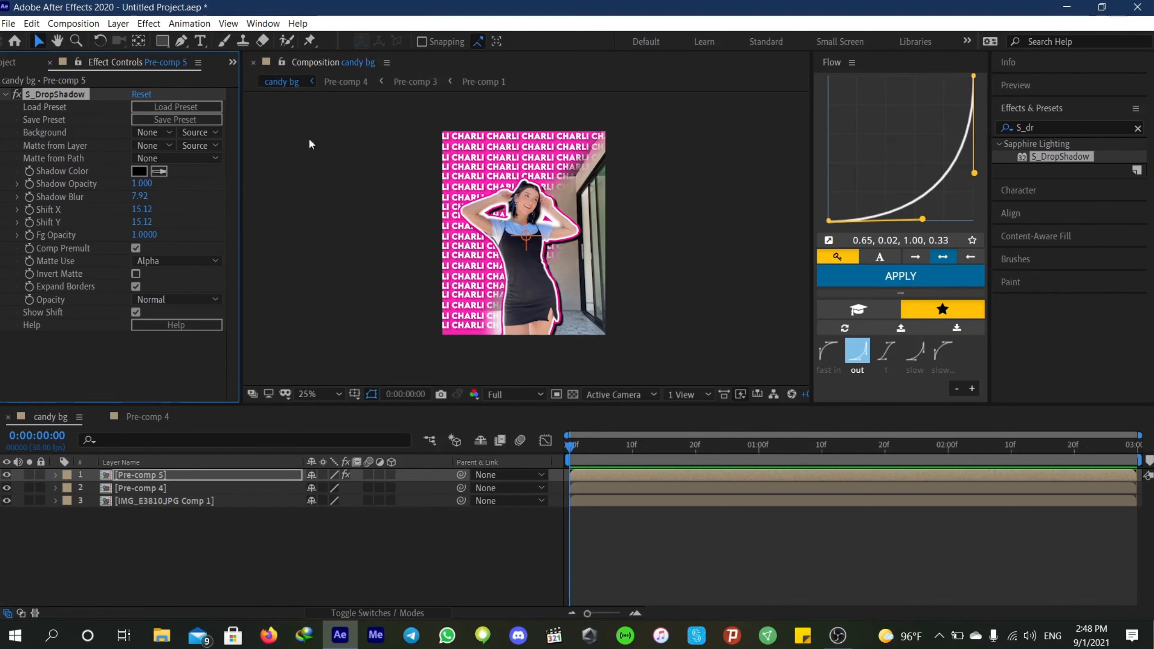
left_click_drag(142, 183, 103, 193)
left_click(635, 573)
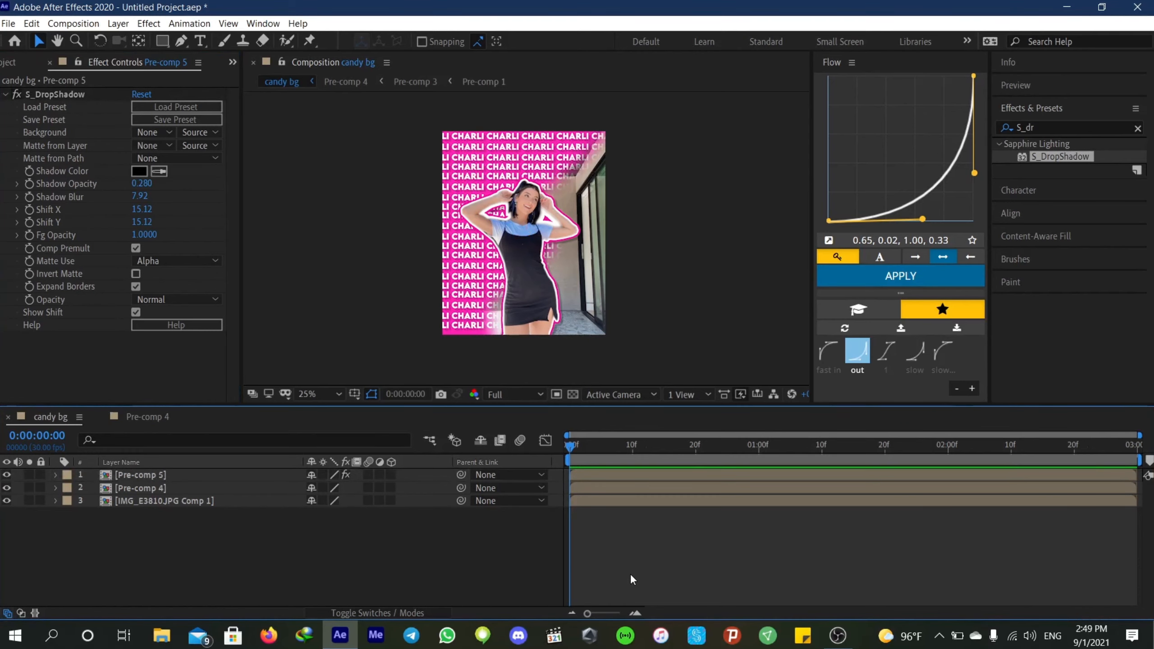
Create a 1080 x 1350 px black (000000) solid layer named Black Solid 1 in candy bg
right_click(588, 526)
mouse_move(728, 384)
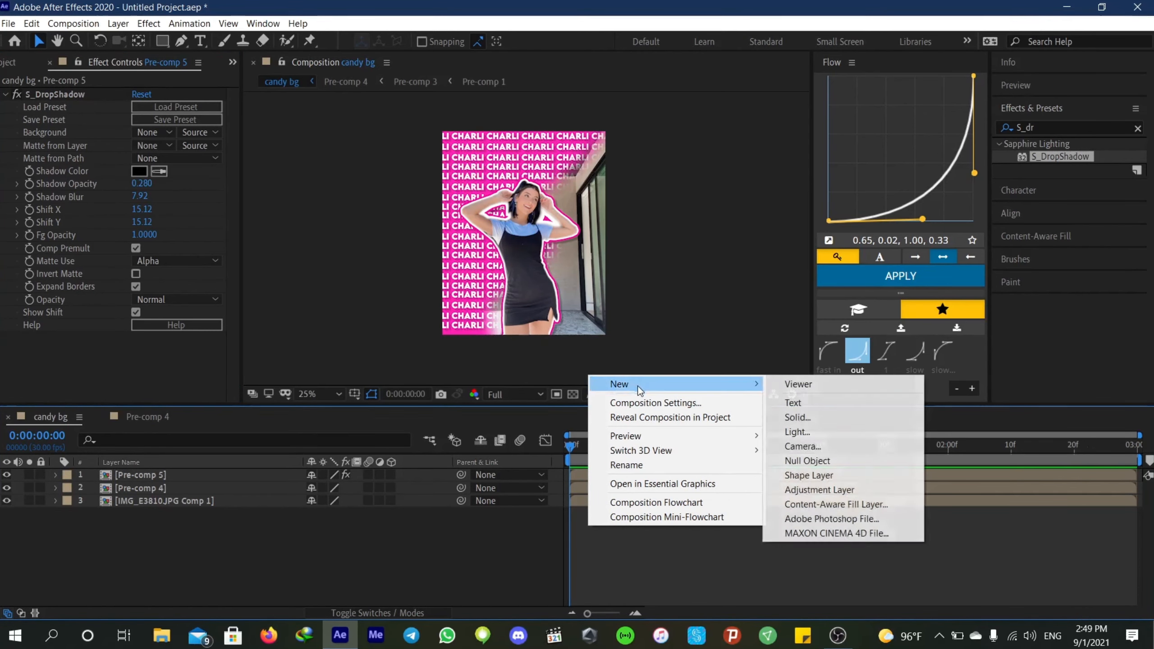
left_click(827, 417)
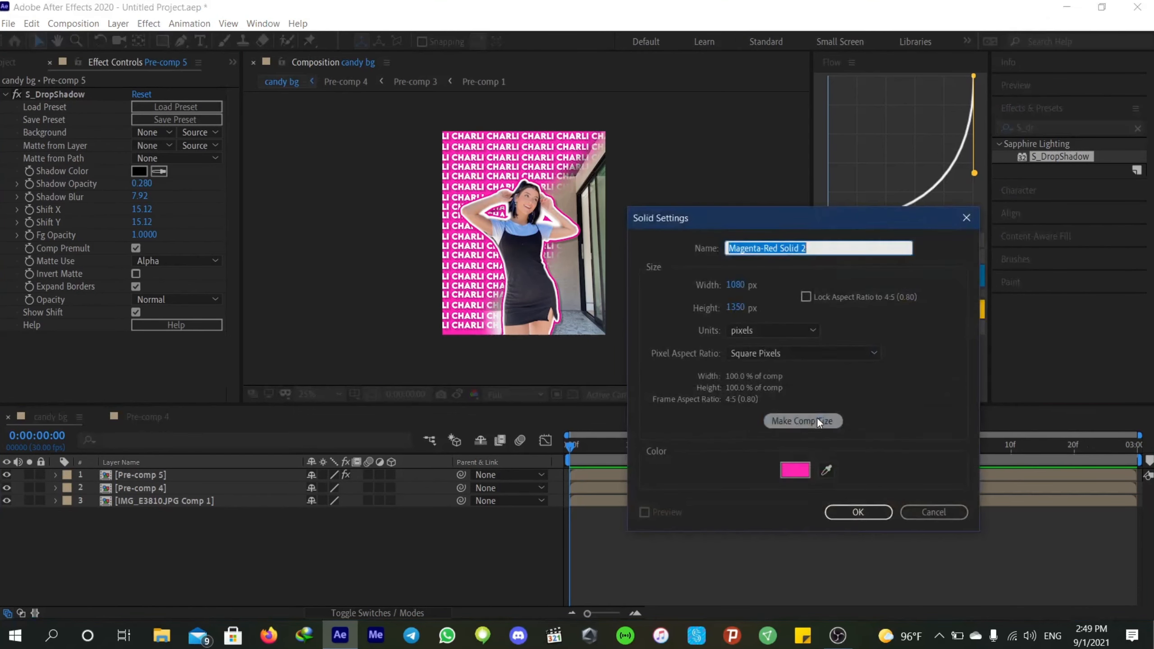
left_click(796, 471)
left_click_drag(738, 232, 631, 448)
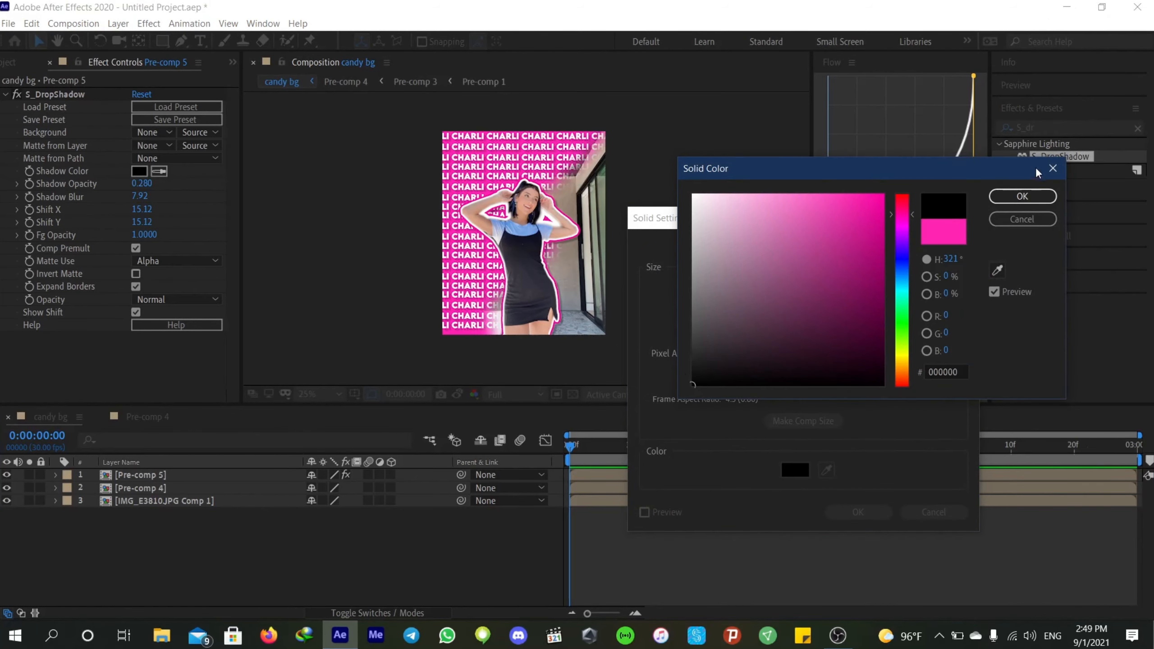
left_click(1015, 201)
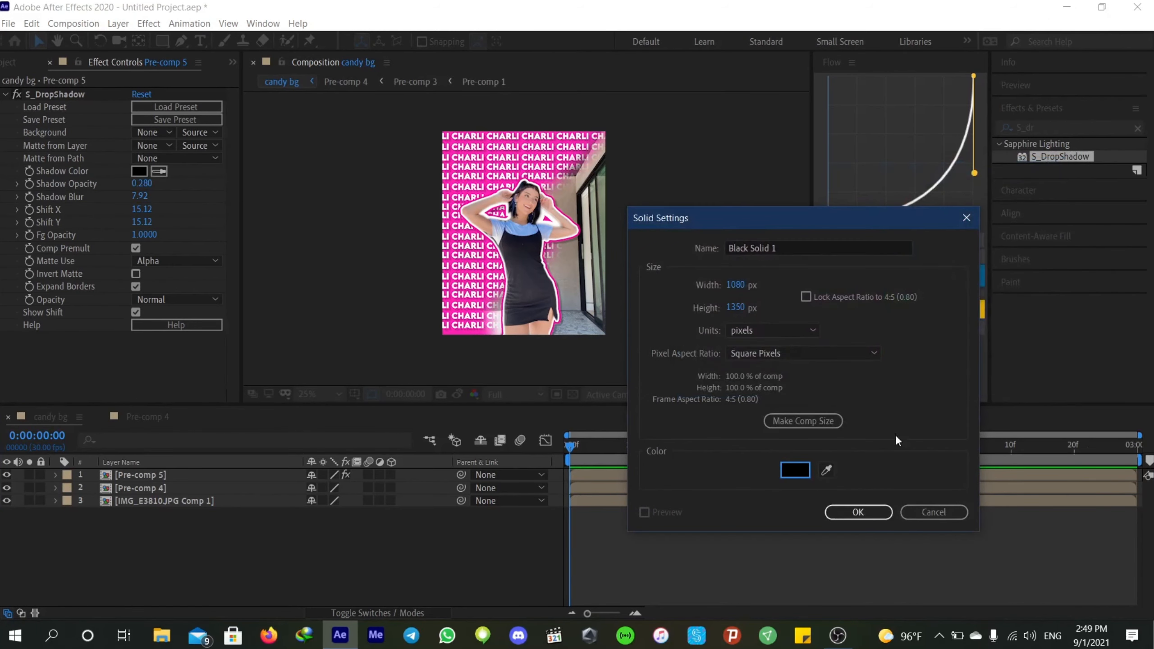
left_click(861, 512)
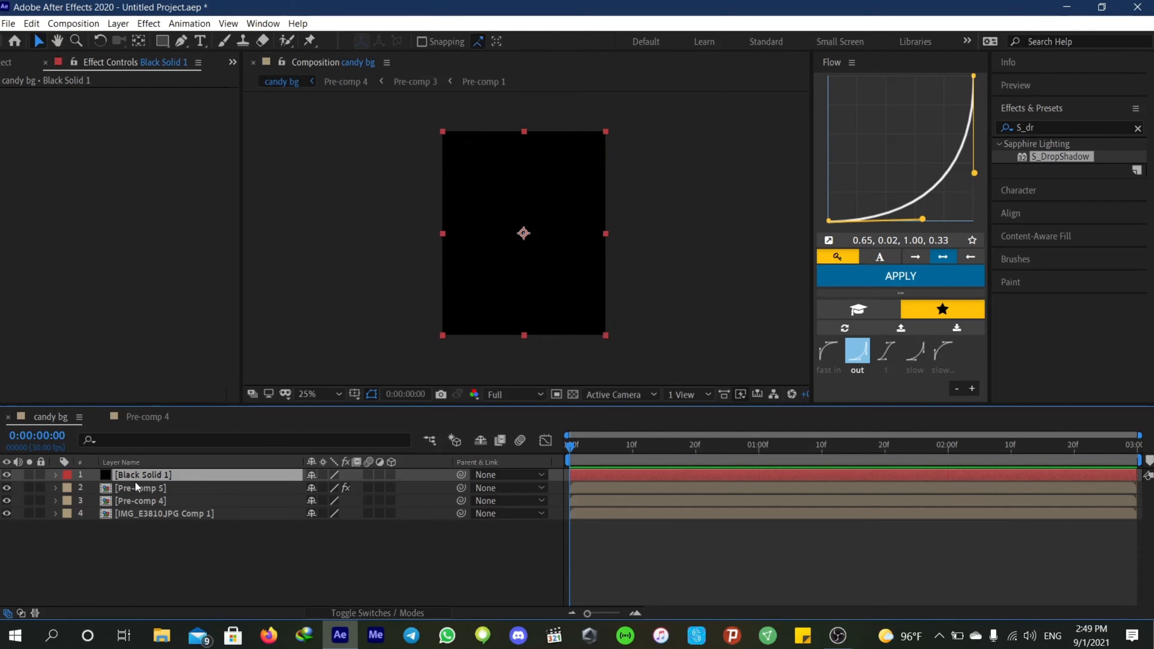
Apply S_WipeStripes to the black solid with a wipe percent of 75% and a frequency of 50.20
left_click_drag(1061, 127, 982, 136)
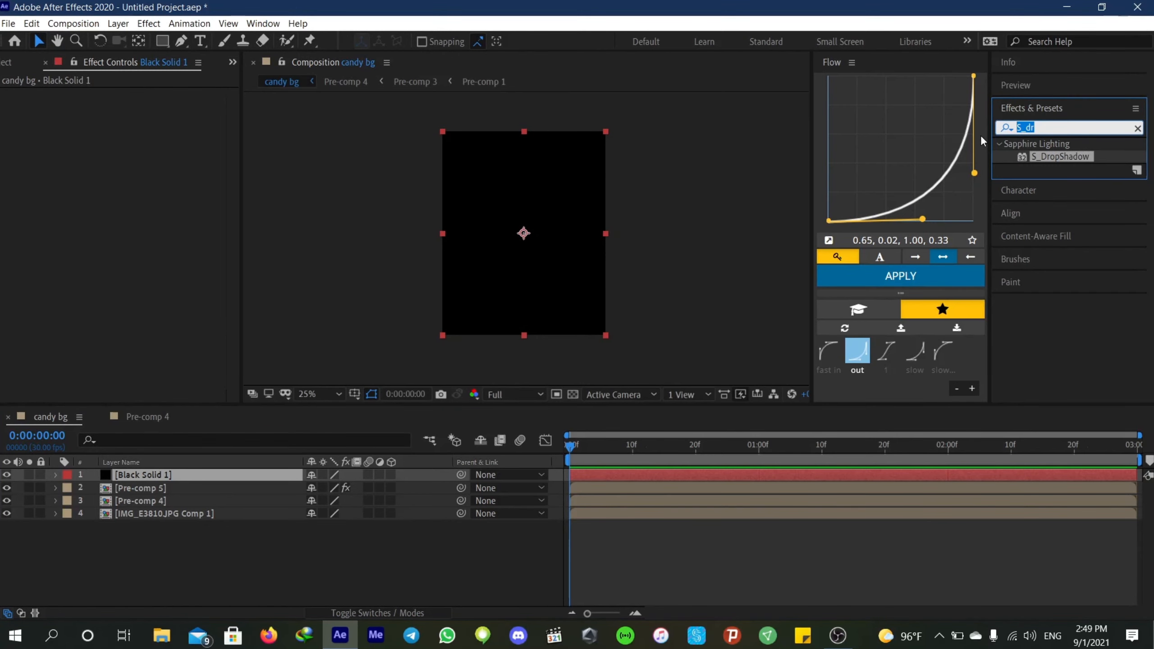
type("S")
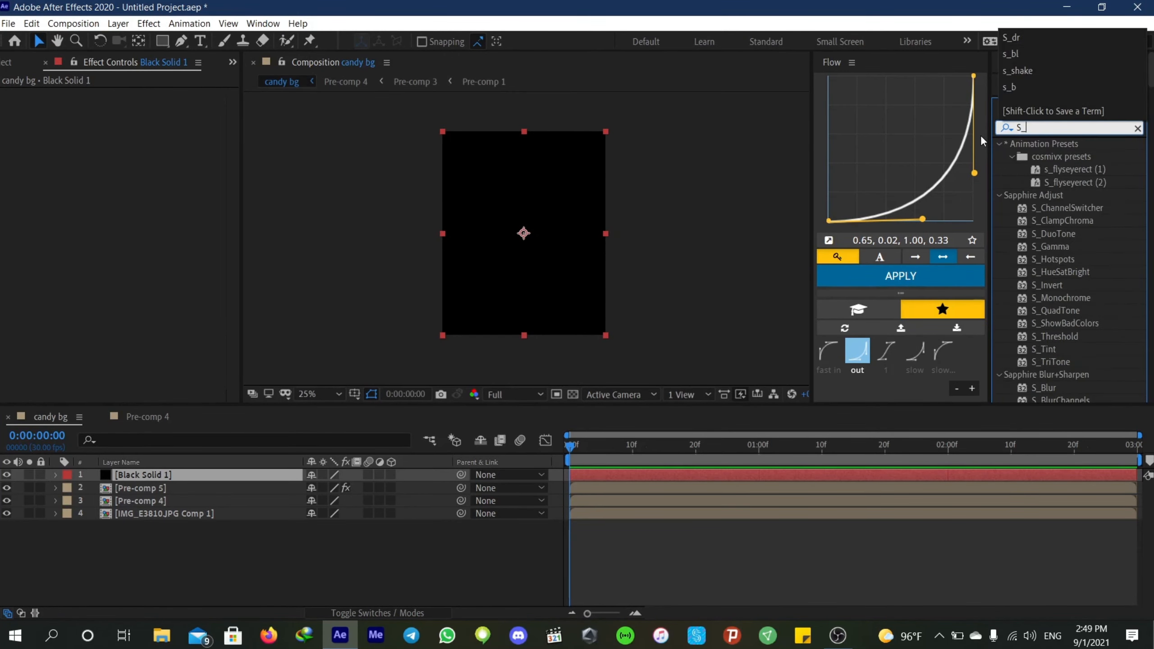
type("_wipestrip")
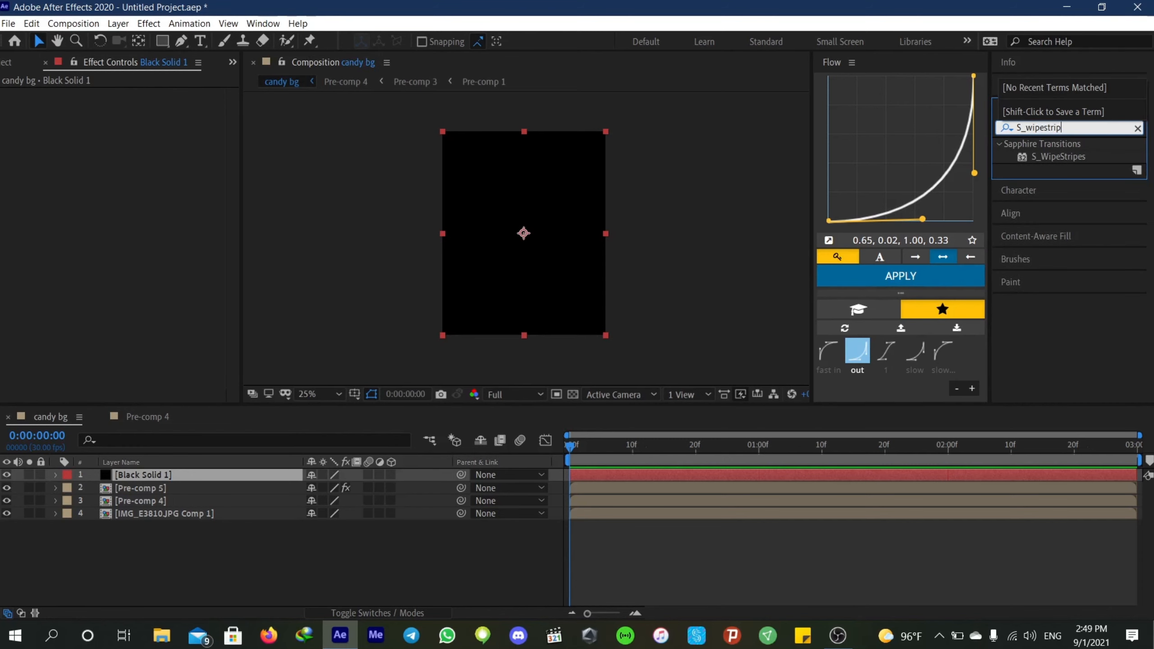
double_click(1045, 156)
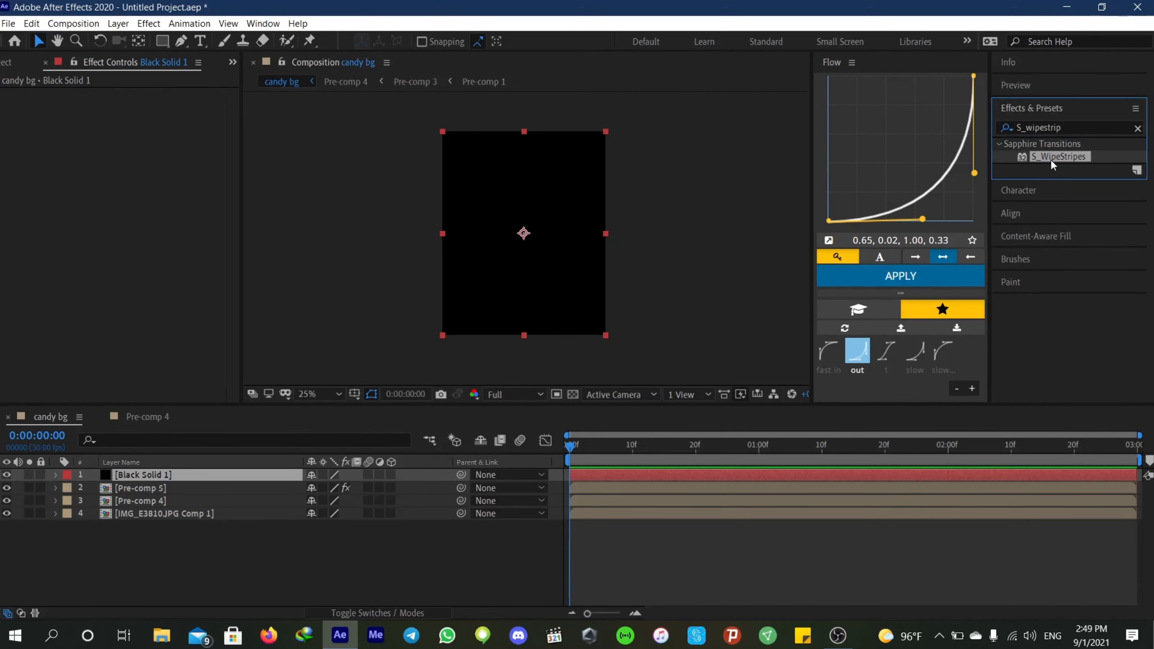
left_click_drag(139, 171, 458, 200)
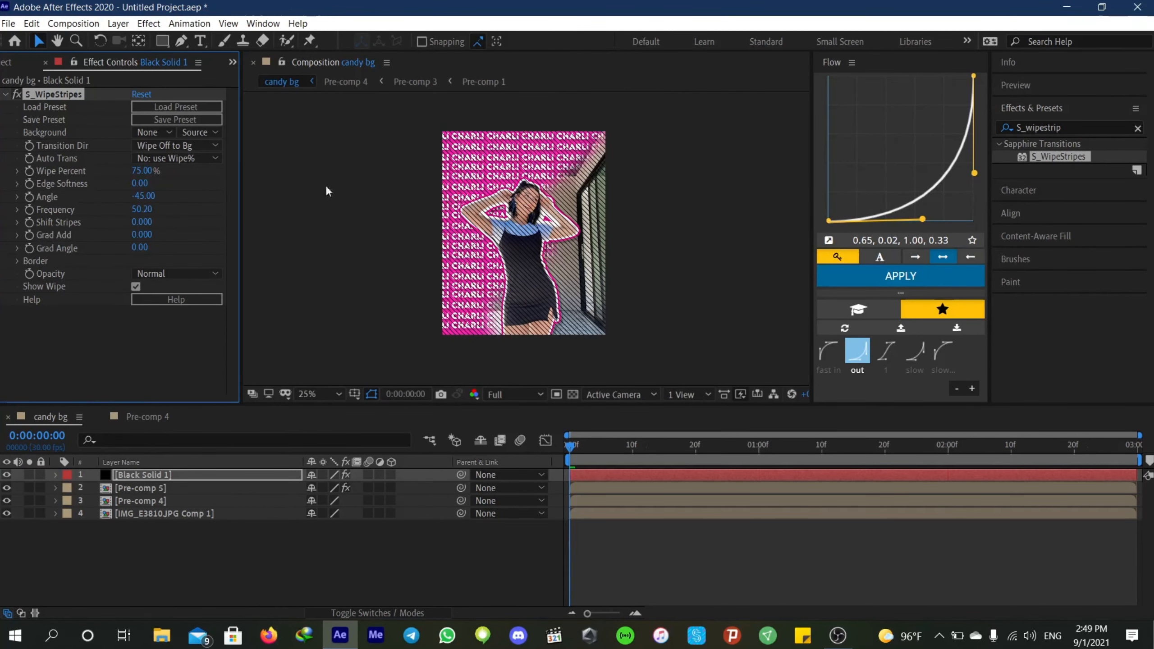
Move the black striped solid below Pre-comp 5 and set its stripe frequency to 89.60
left_click_drag(148, 472, 148, 501)
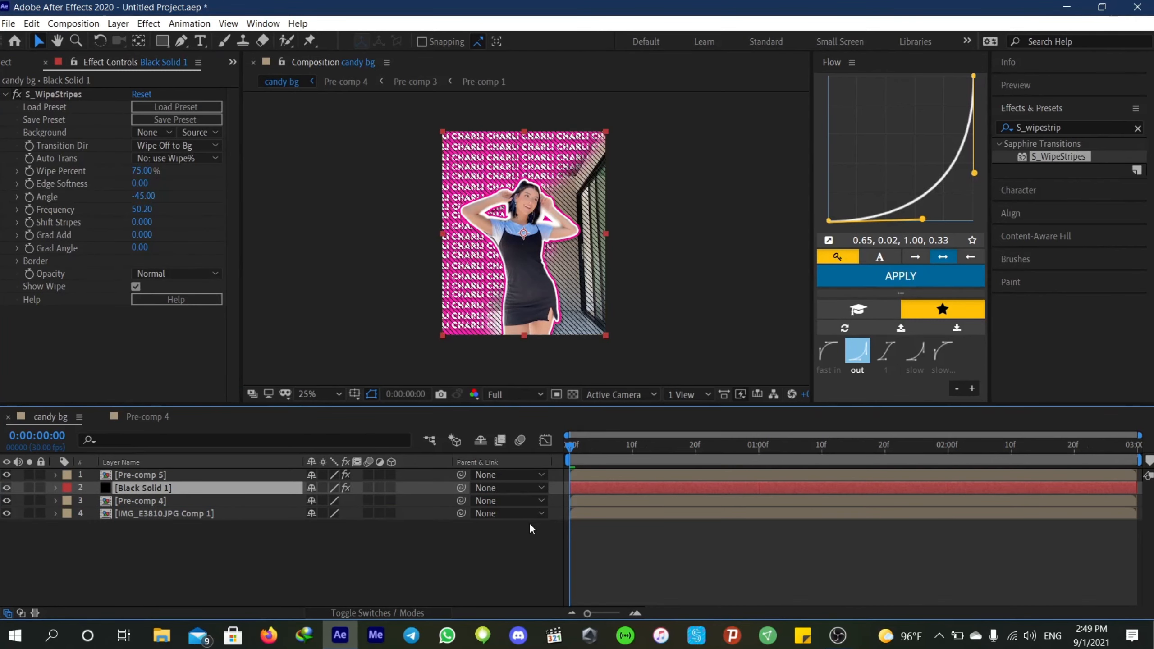
left_click_drag(141, 209, 523, 226)
left_click_drag(509, 228, 461, 226)
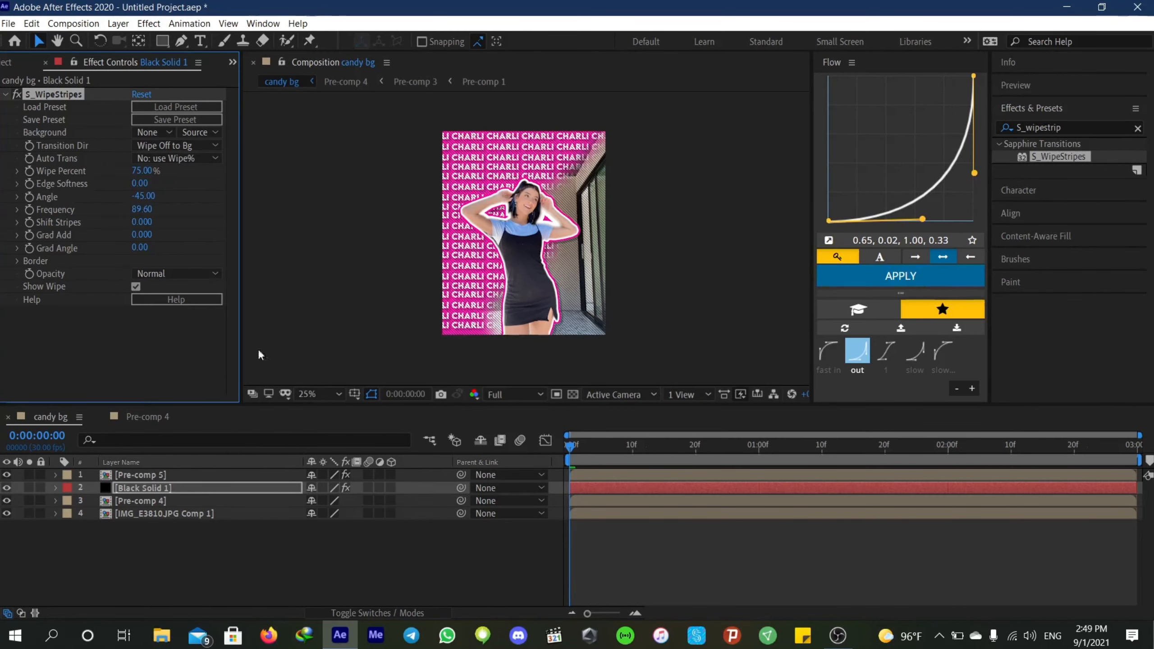
Move the black striped solid below Pre-comp 4, directly above the original photo, and preview the composition
left_click_drag(139, 475, 141, 511)
left_click(736, 577)
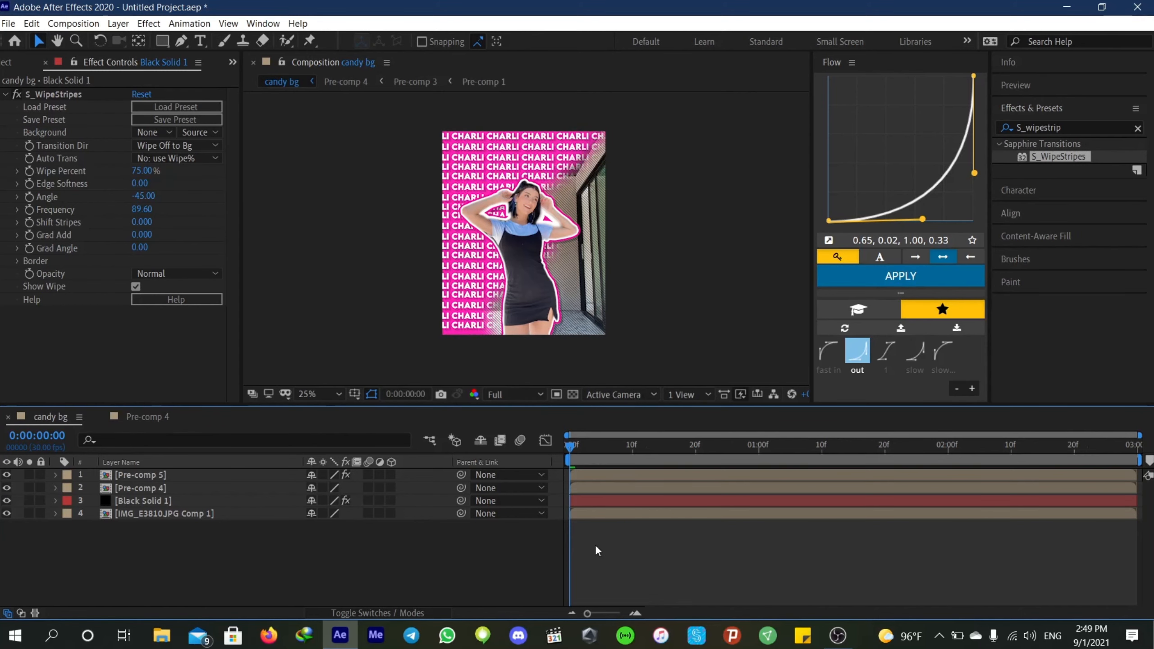
key("space")
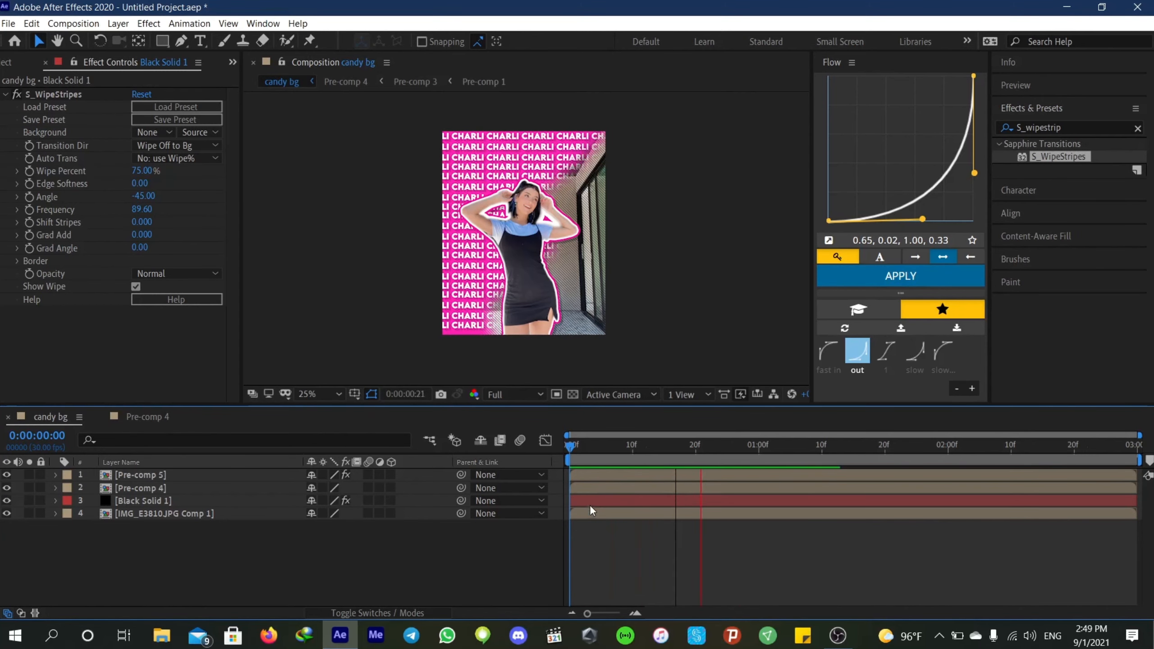